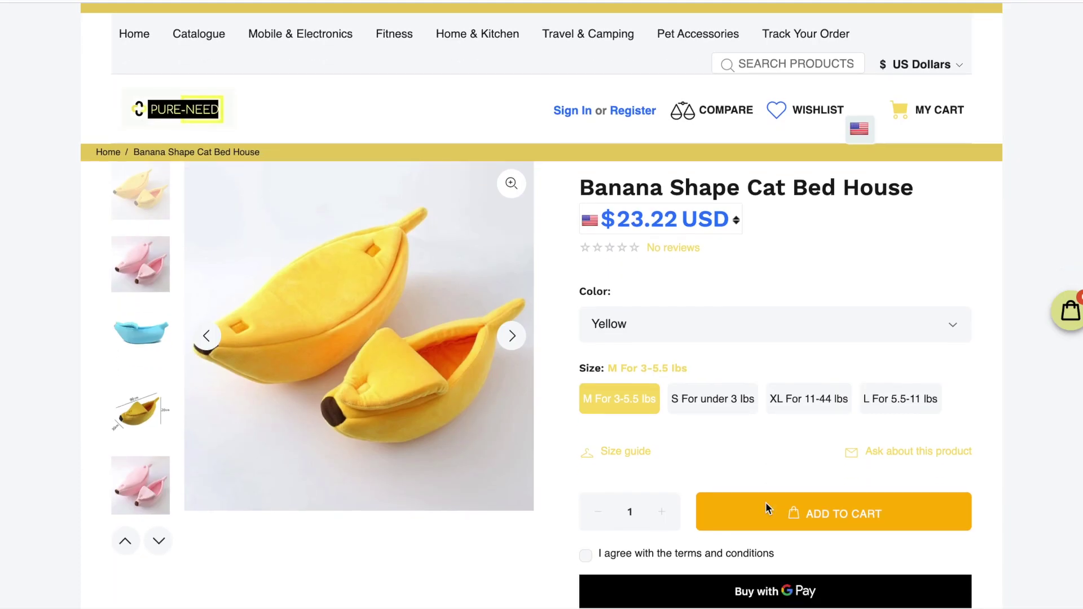
Scroll down through the KittyNana Bed storefront page's product and information sections
scroll(765, 501, "down", 14)
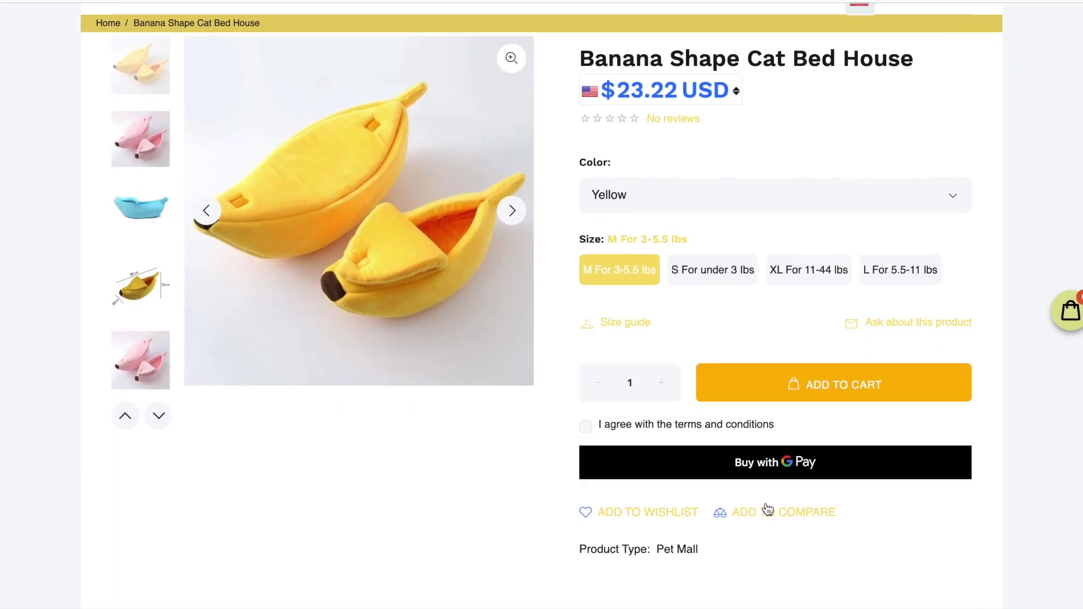
scroll(766, 502, "down", 5)
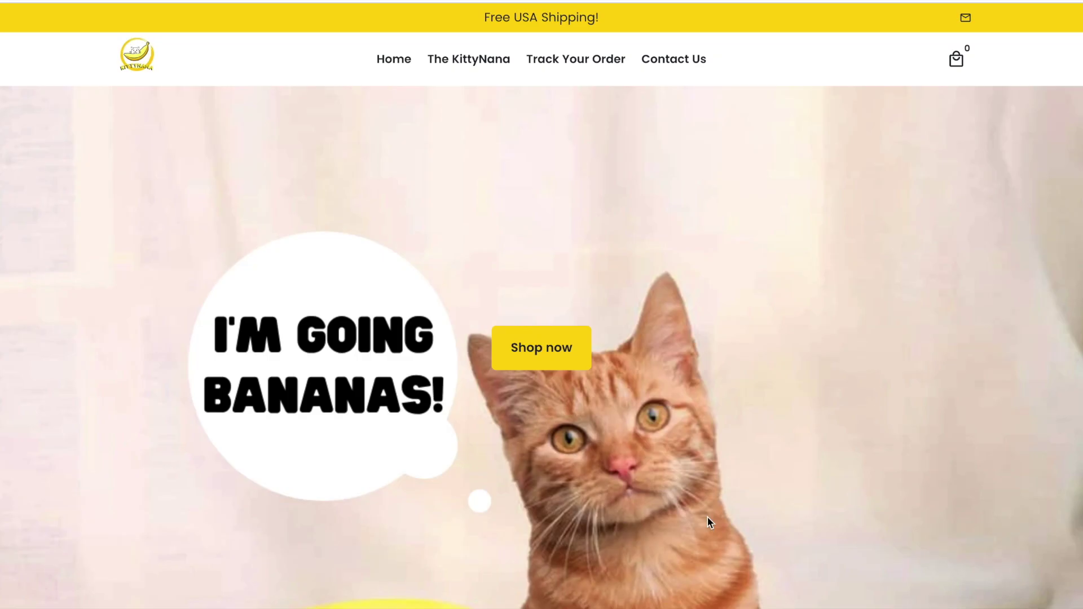
scroll(706, 516, "down", 5)
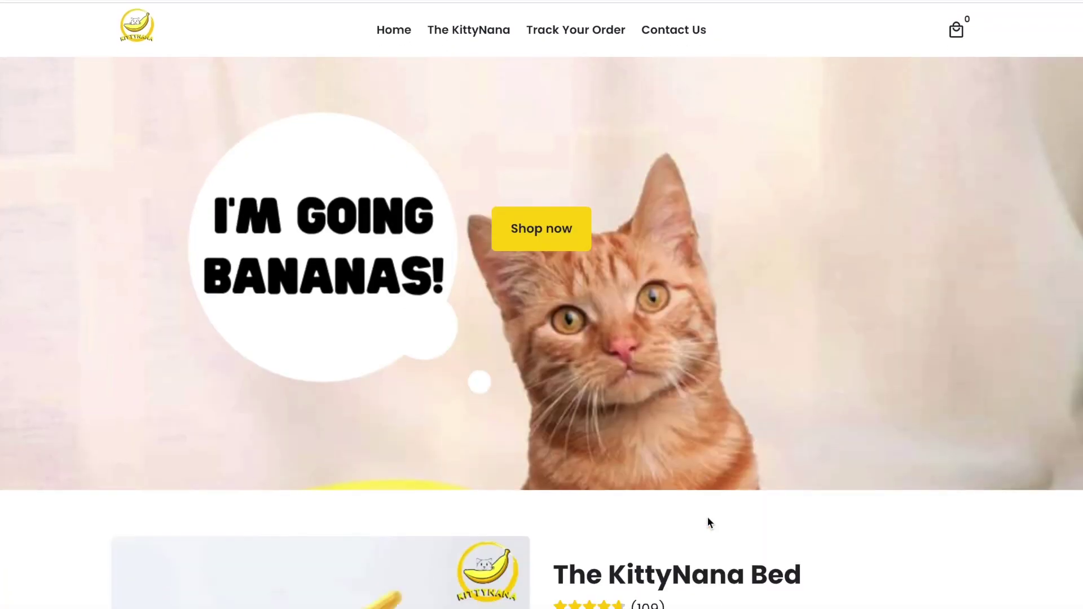
scroll(709, 523, "down", 15)
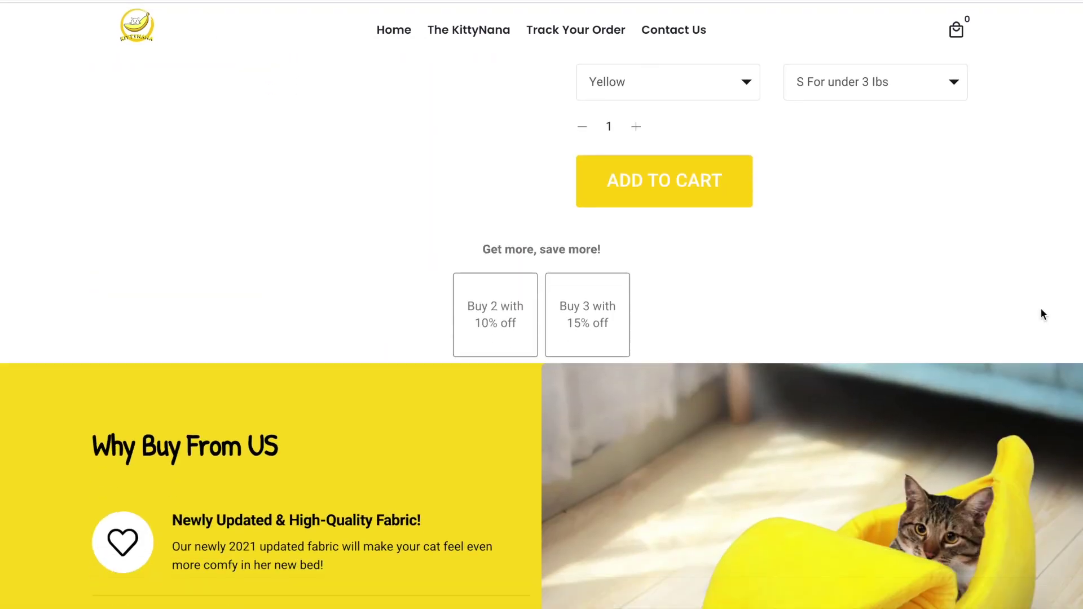
scroll(1041, 312, "down", 15)
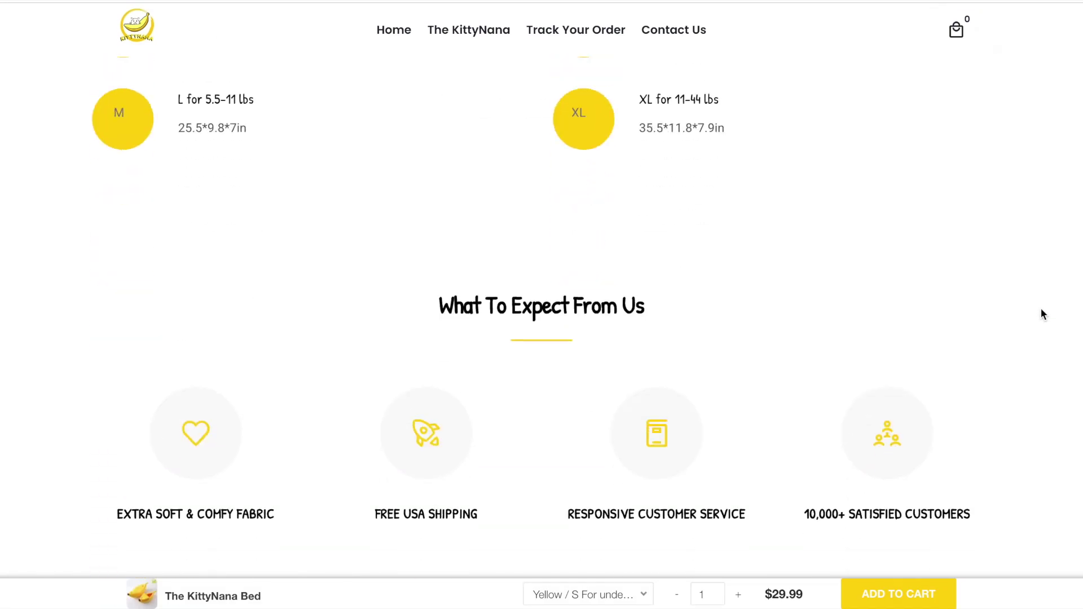
scroll(1041, 309, "down", 13)
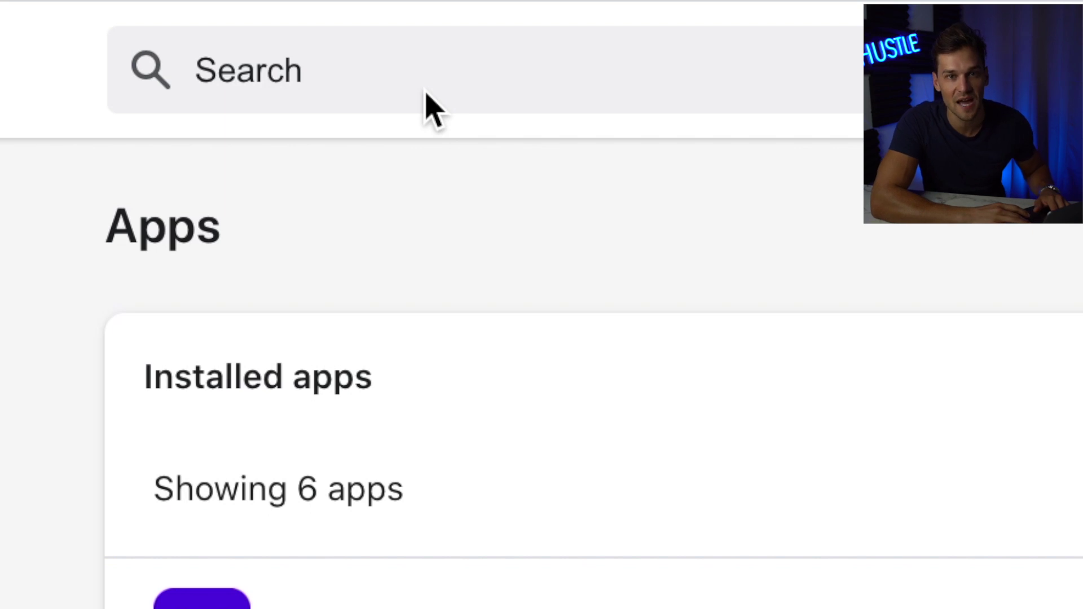
Open Oberlo and paste the product link into the Add Products by URL or ID field
left_click(427, 93)
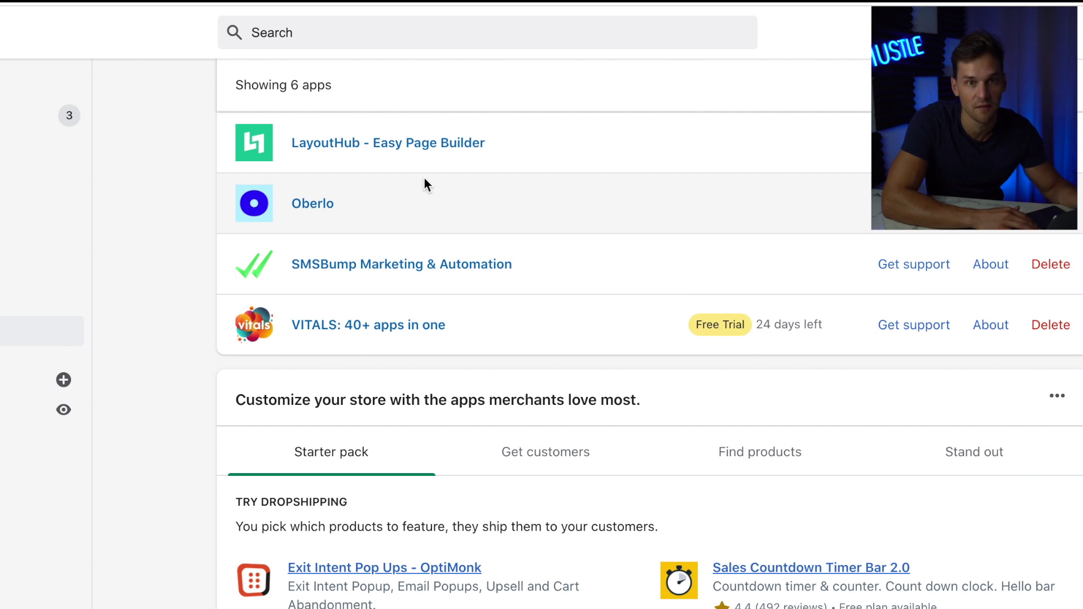
left_click(316, 205)
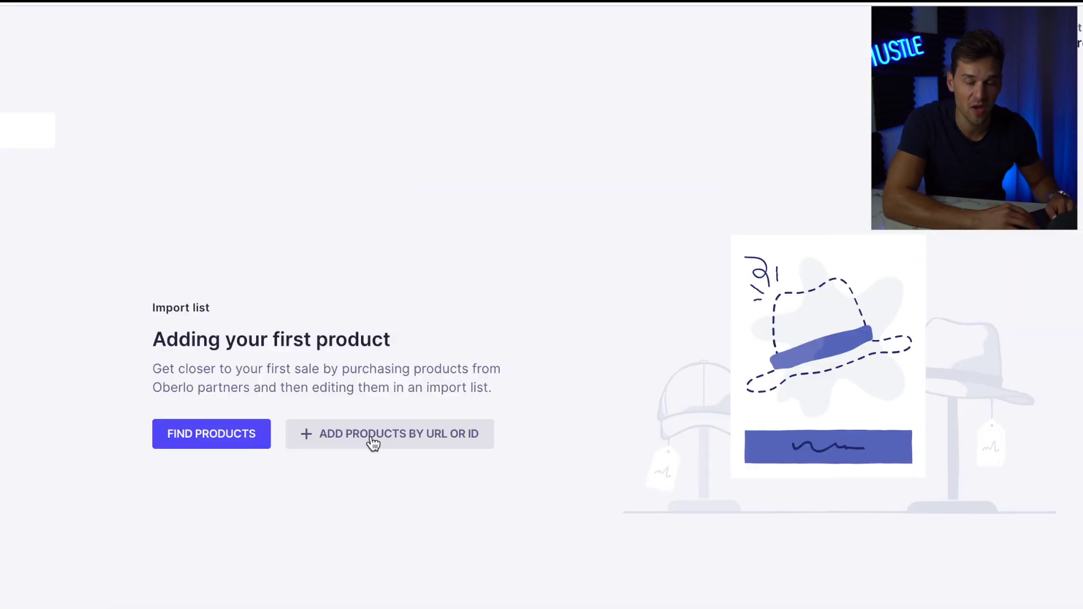
left_click(372, 443)
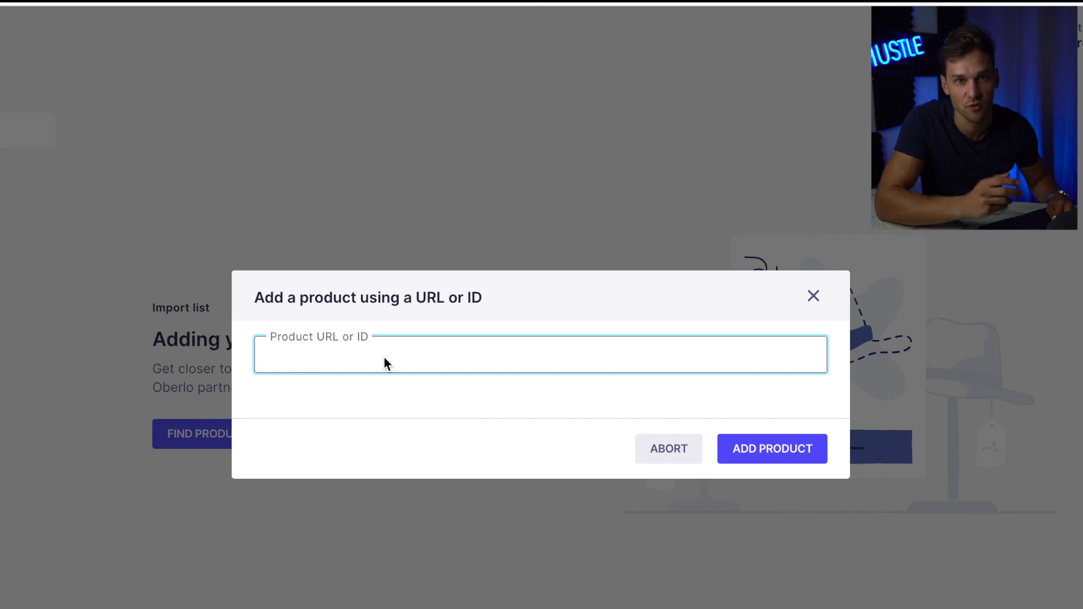
type("https://banananacat.myshopify.com/")
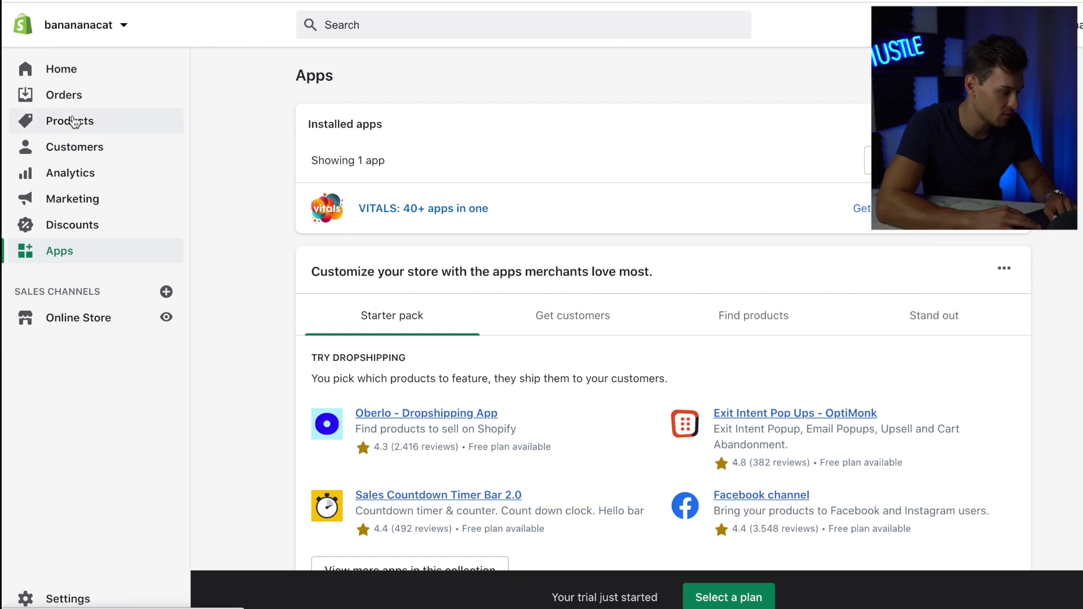
Rename the banana cat bed product to 'The KittyNana Bed'
left_click(75, 119)
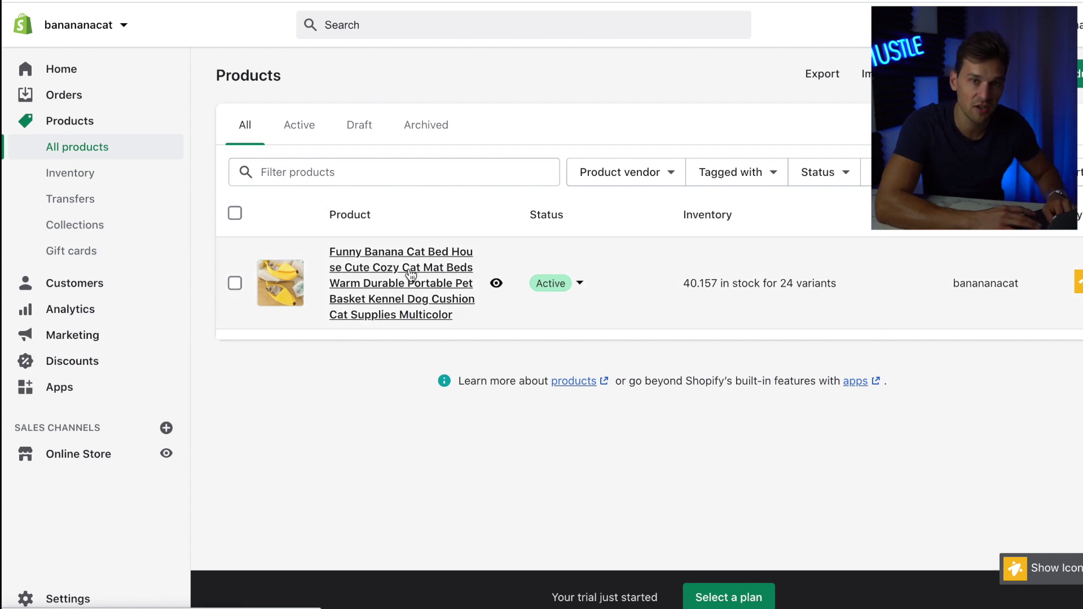
left_click(410, 275)
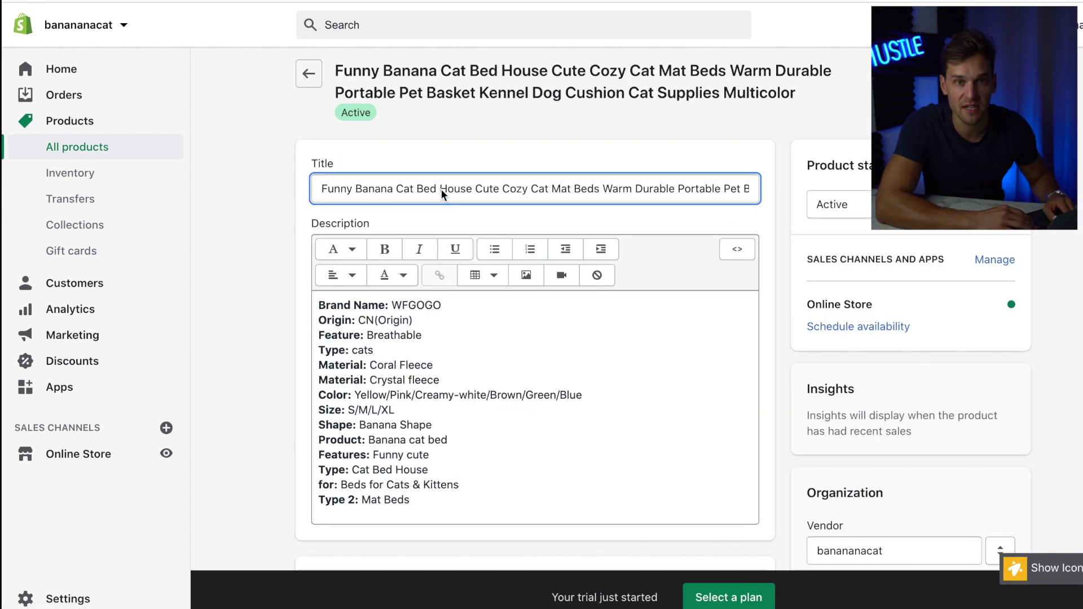
key("ctrl+a")
key("BackSpace")
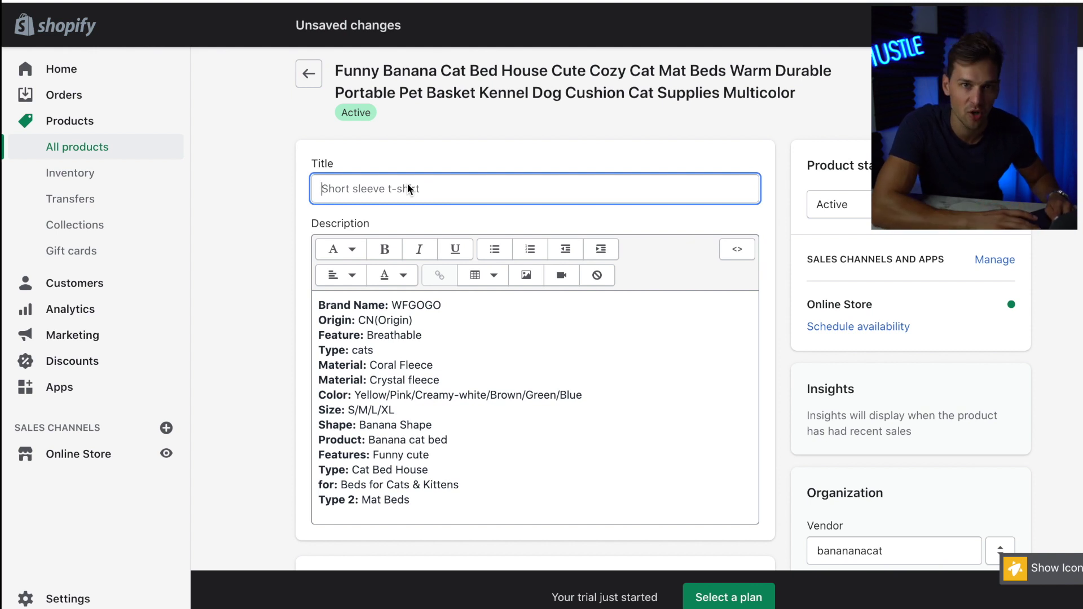
type("The KittyNana Bed")
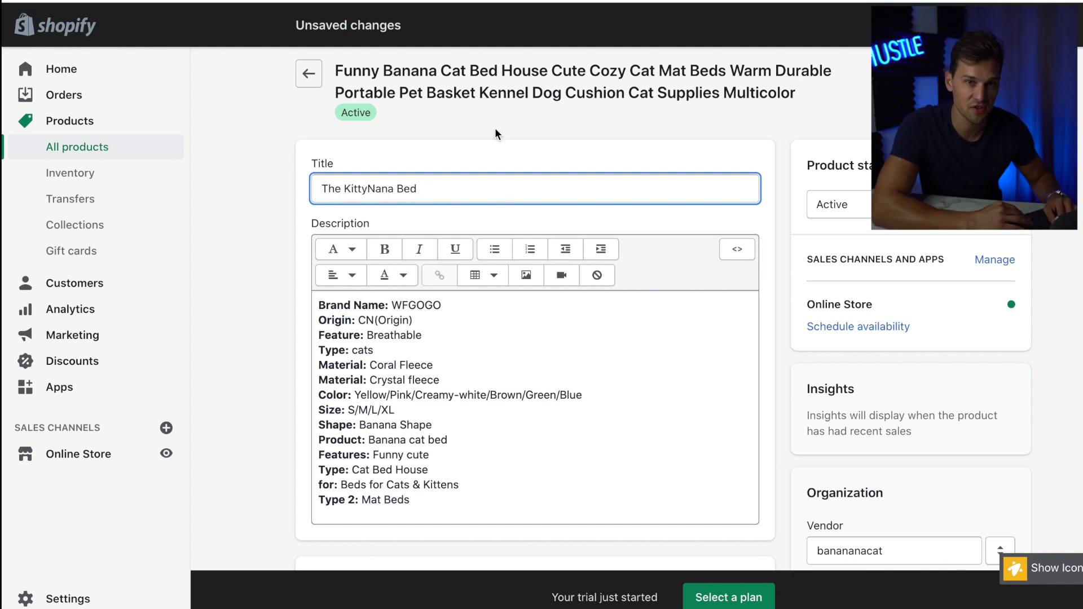
Delete the product's Brown, Green and Creamy-white colour variants
scroll(495, 128, "down", 15)
scroll(495, 128, "up", 8)
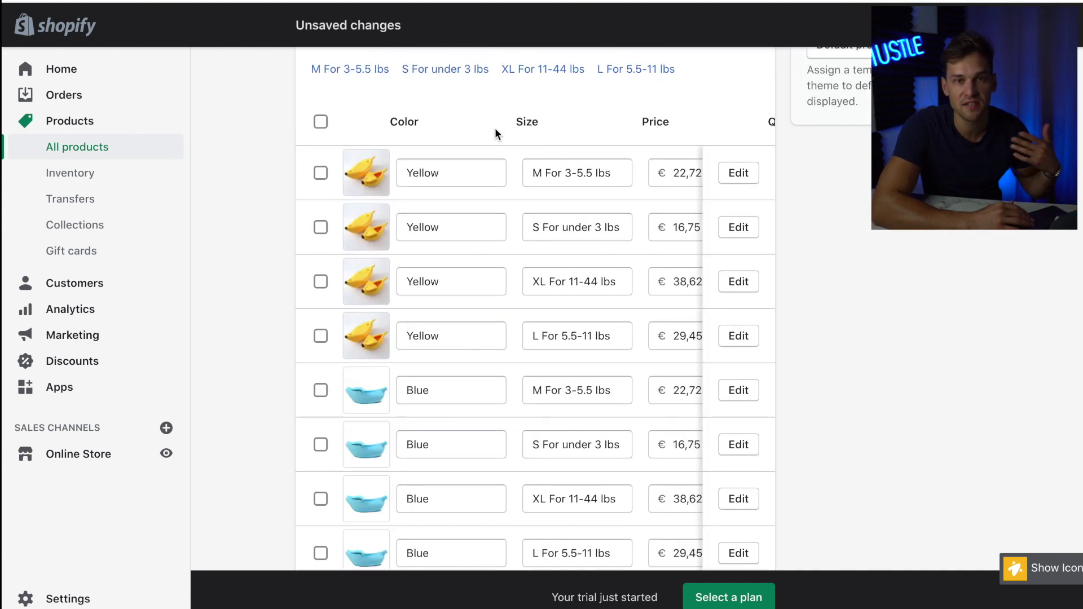
scroll(495, 133, "down", 5)
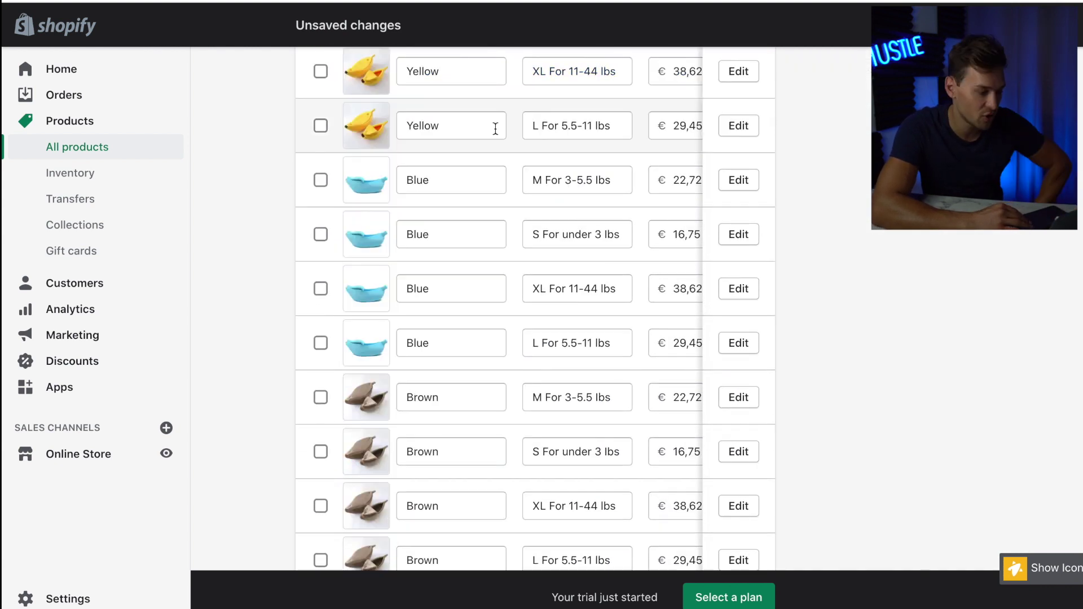
scroll(495, 131, "down", 10)
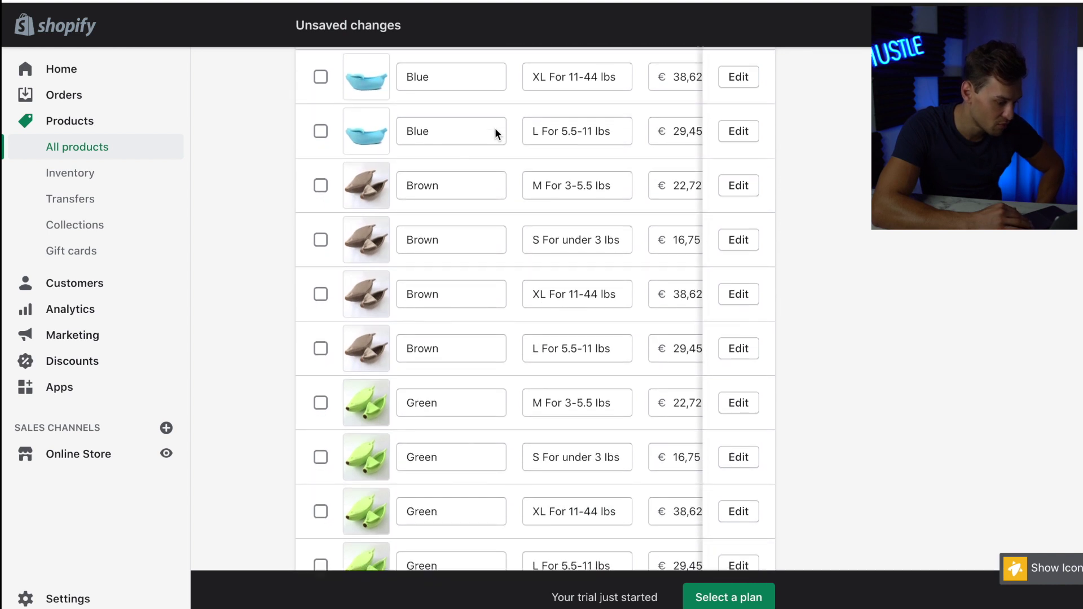
scroll(495, 133, "down", 2)
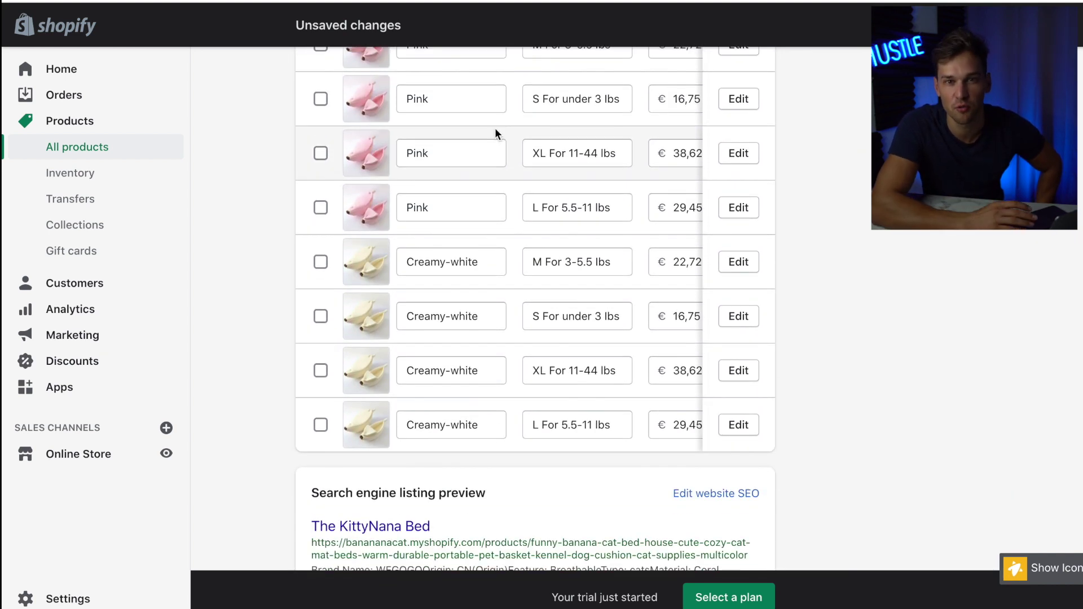
scroll(495, 132, "up", 1)
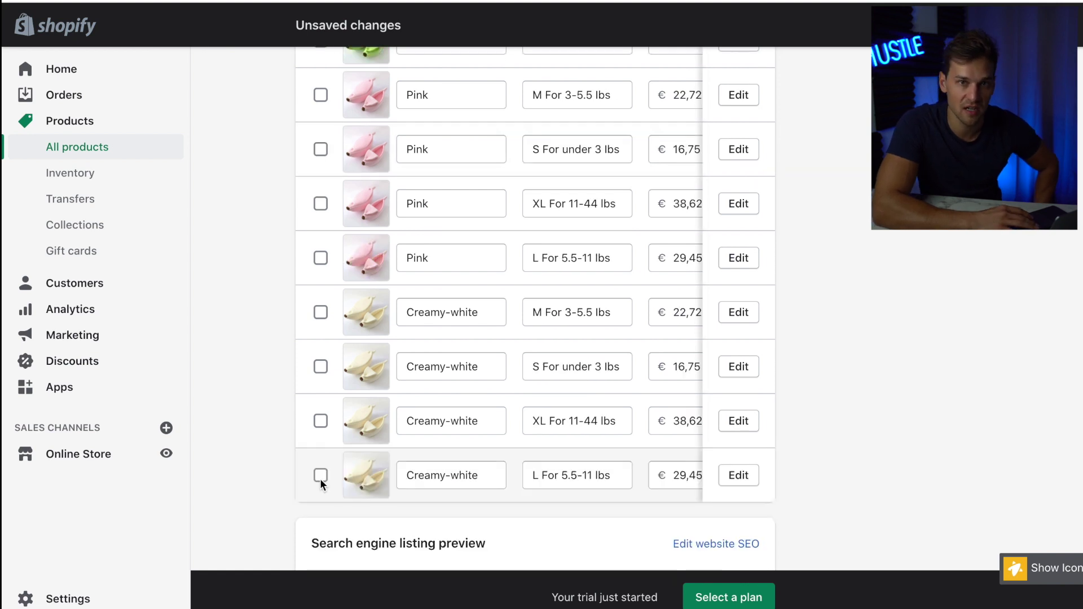
left_click(319, 476)
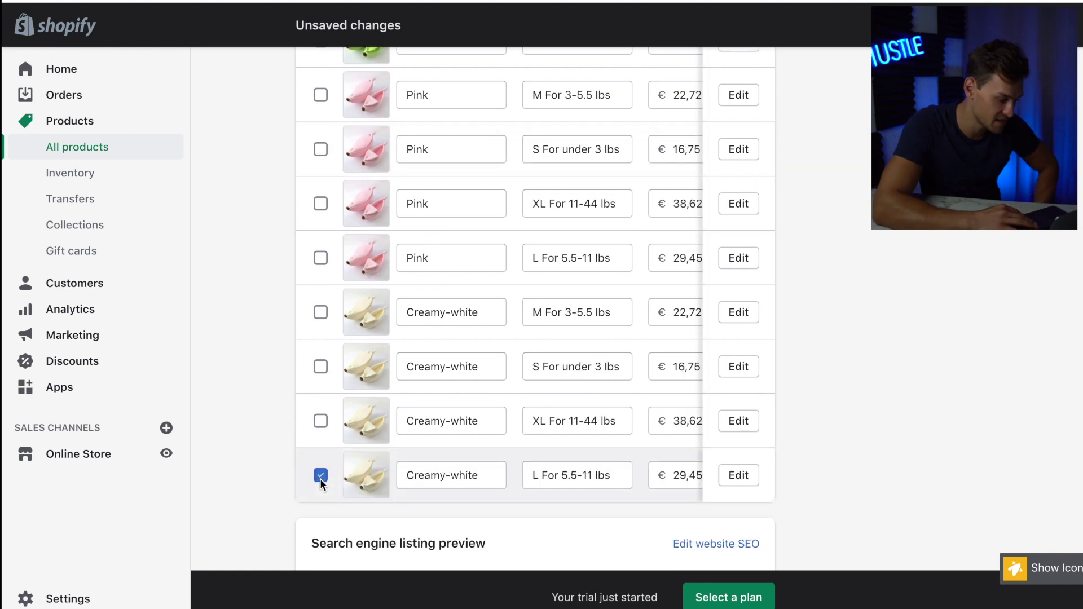
left_click(320, 421)
scroll(320, 338, "up", 8)
left_click(320, 403, "shift")
left_click(319, 349)
scroll(319, 350, "up", 10)
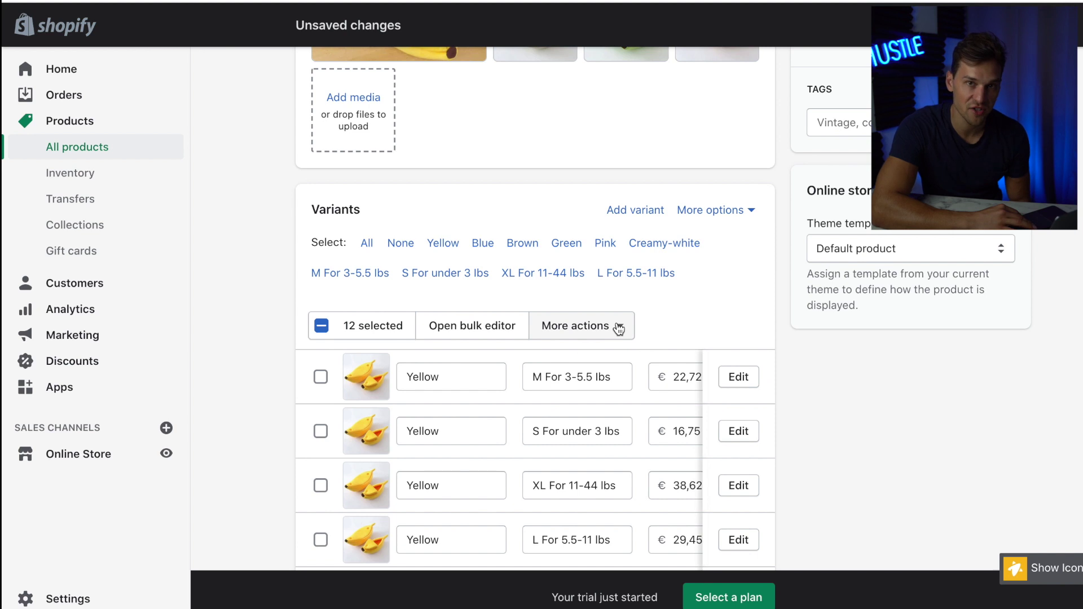
left_click(619, 326)
Select all twelve remaining variants and bulk-edit their prices
scroll(604, 484, "down", 2)
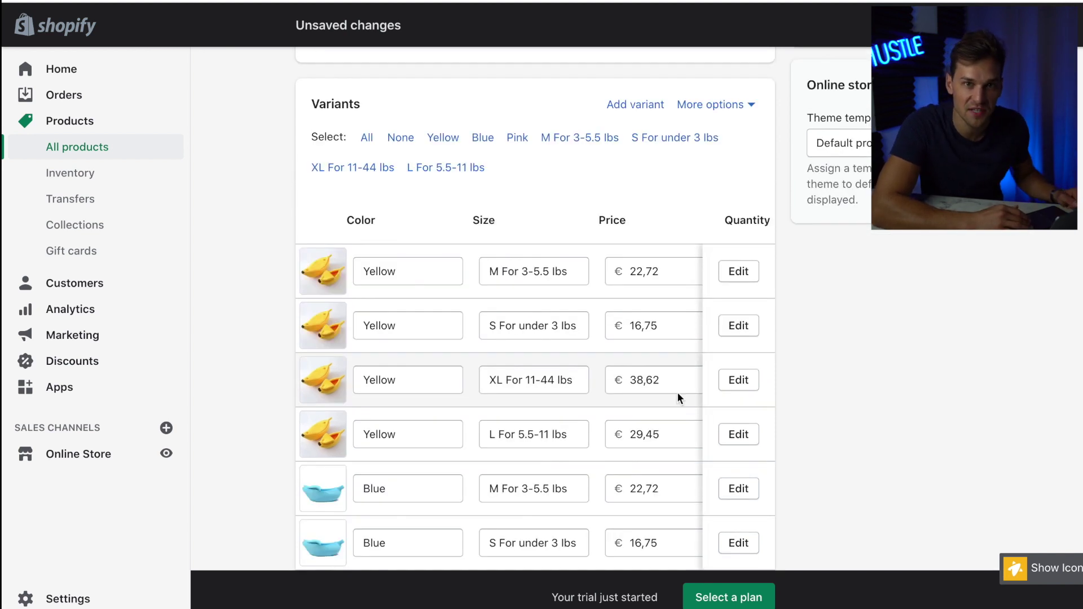
left_click(322, 220)
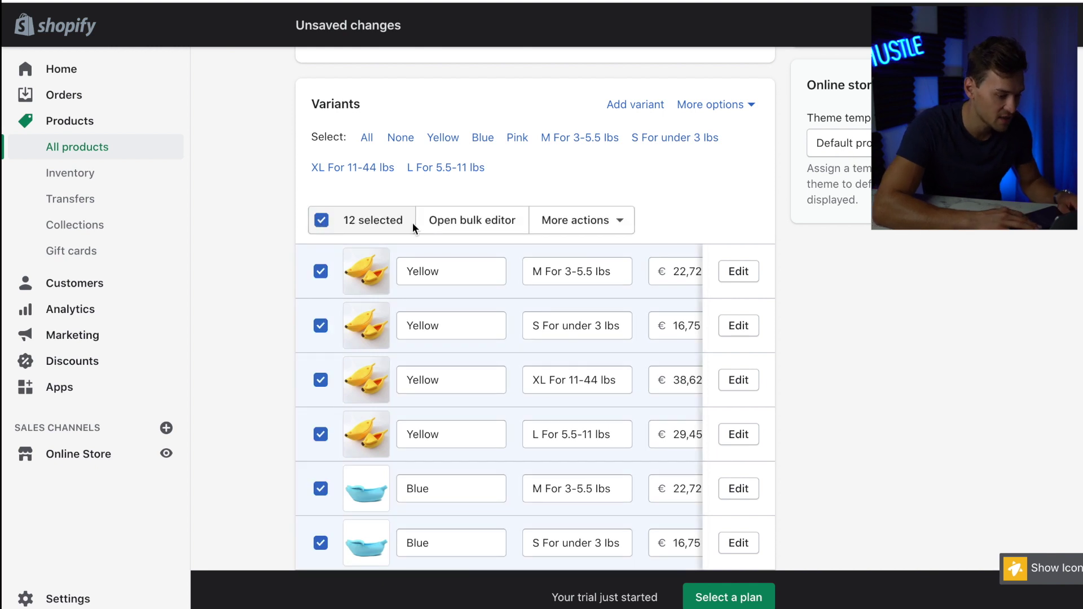
left_click(603, 218)
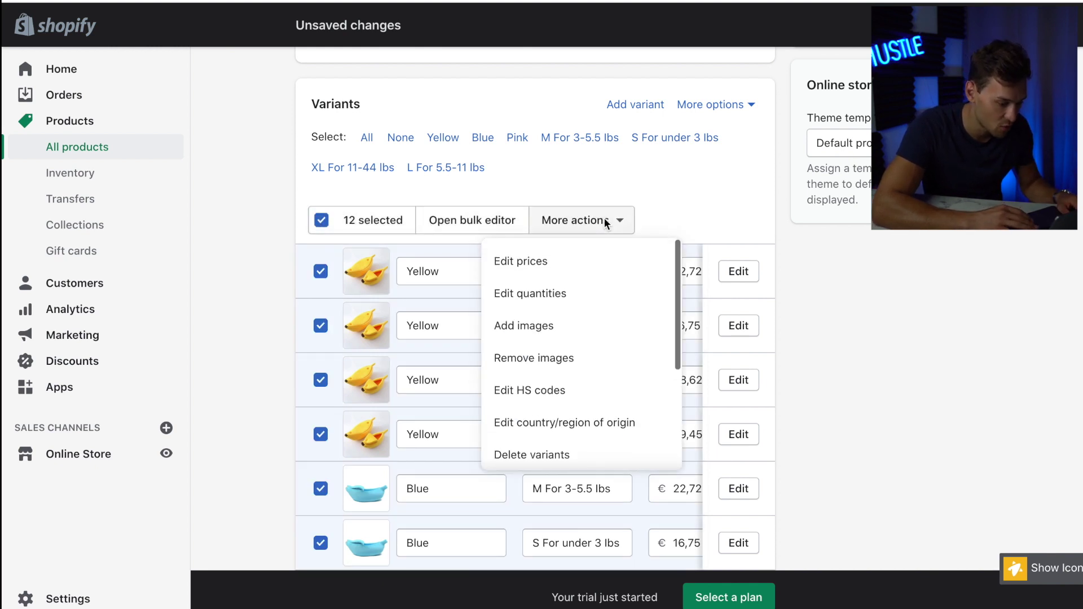
left_click(588, 260)
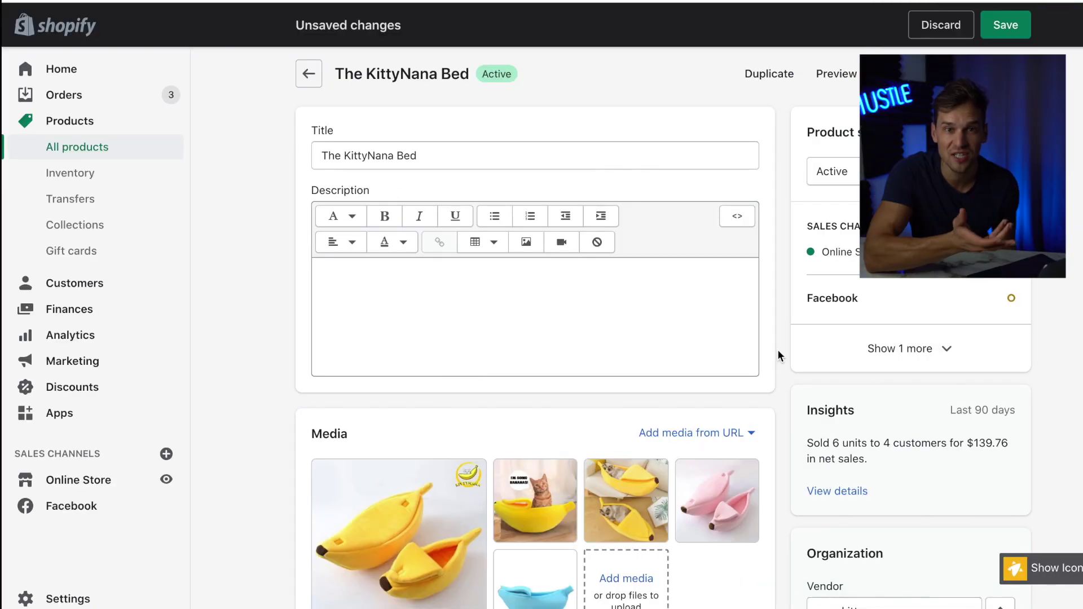
left_click(476, 315)
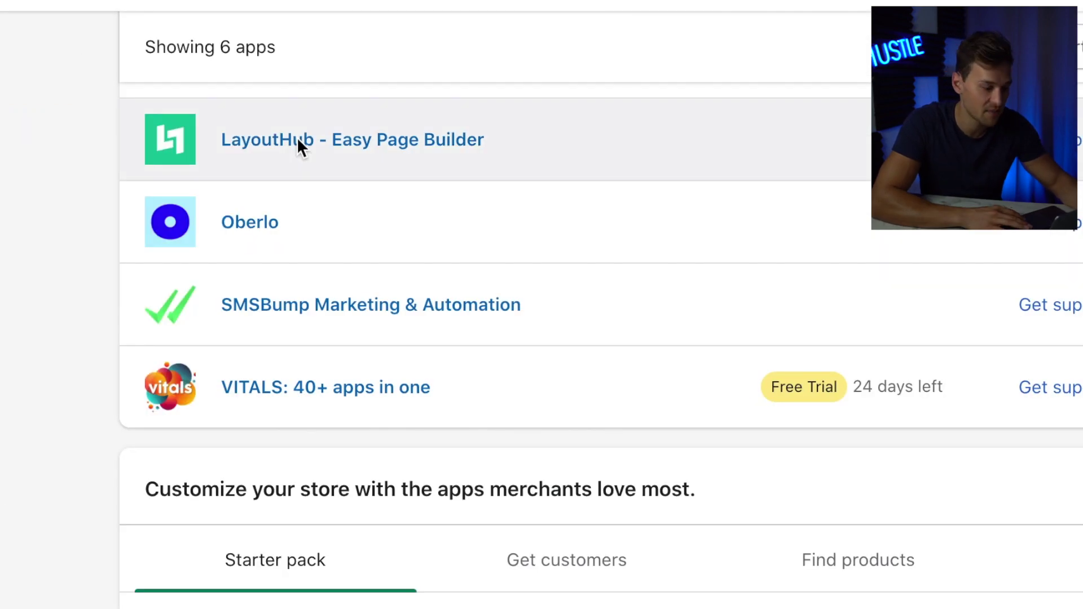
Start a blank LayoutHub layout and import a Product block showing The KittyNana Bed at $29.99
left_click(299, 142)
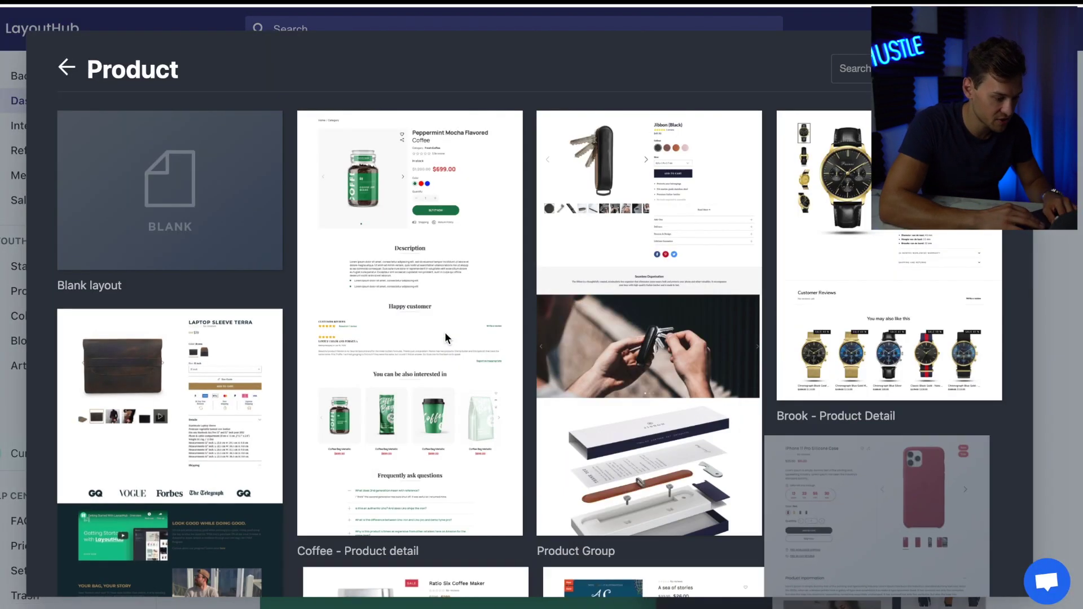
left_click(191, 195)
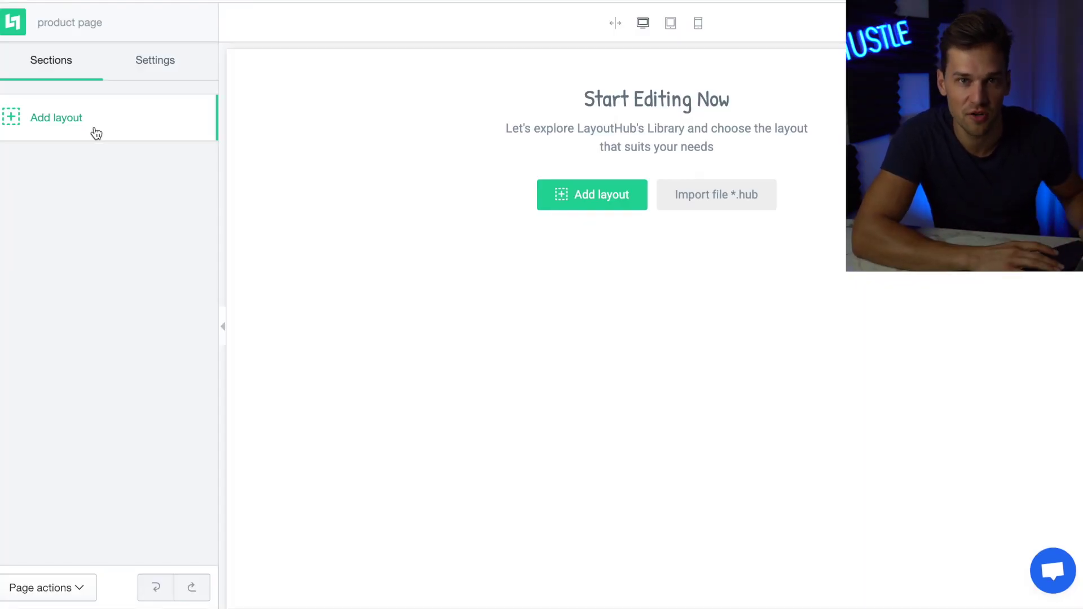
left_click(65, 115)
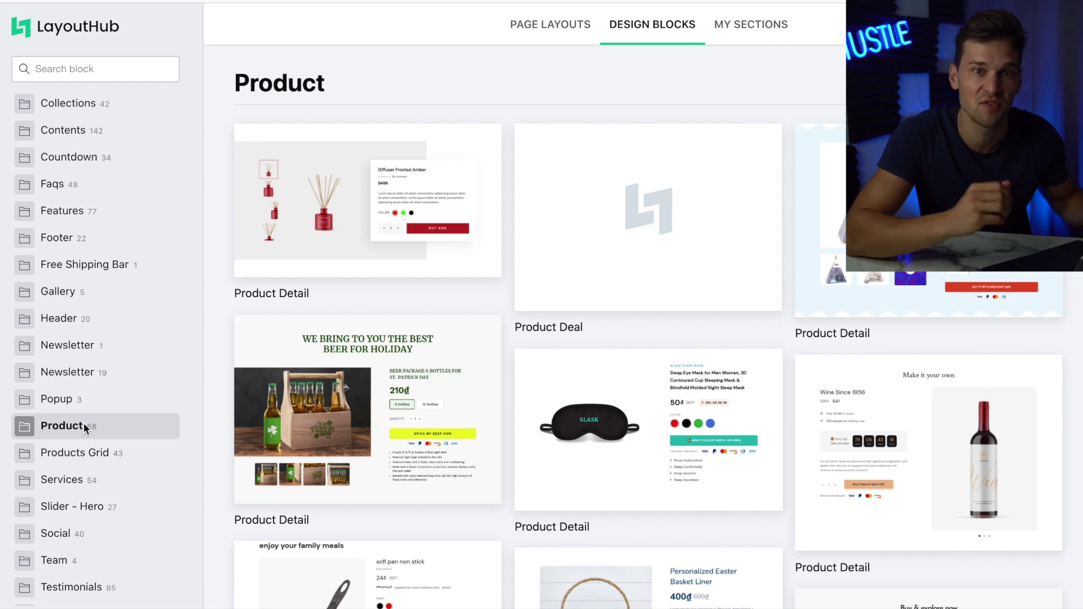
mouse_move(361, 457)
scroll(604, 311, "down", 10)
mouse_move(605, 311)
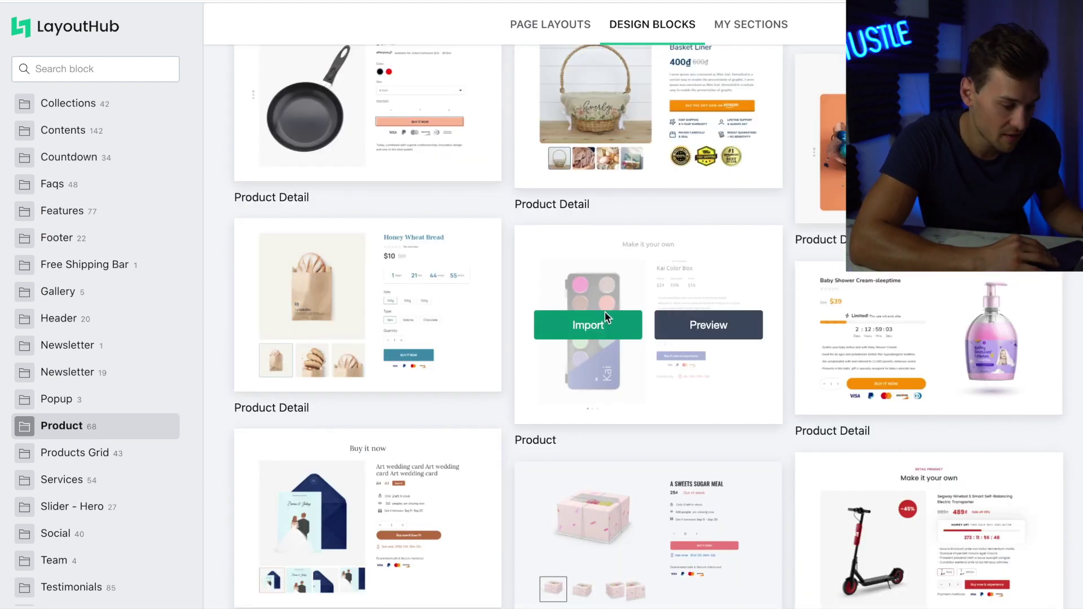
left_click(588, 327)
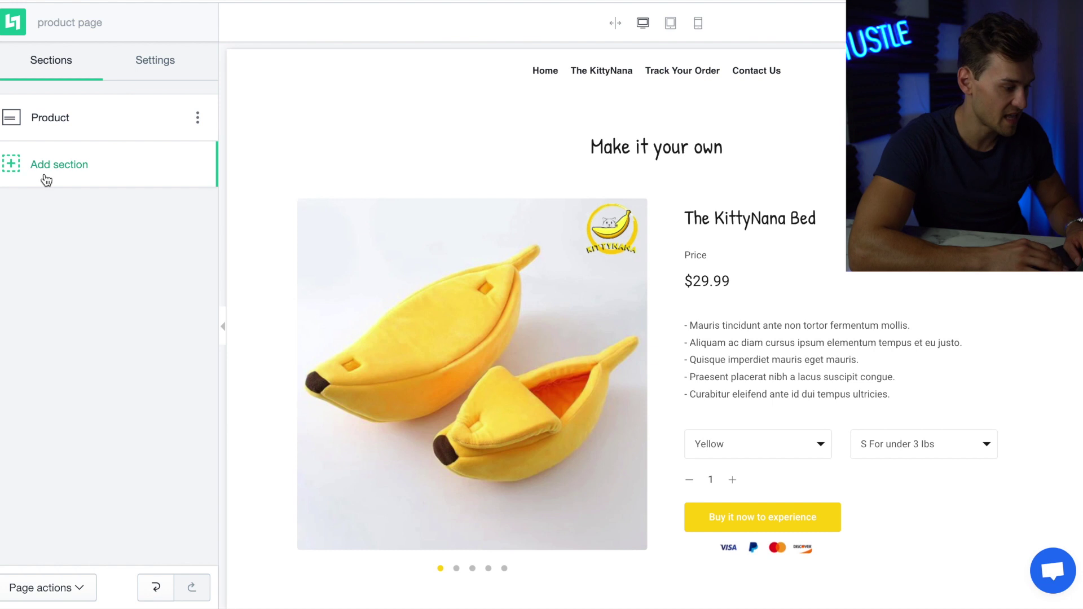
Import the Why Buy This and Feature design blocks into the product page
left_click(47, 180)
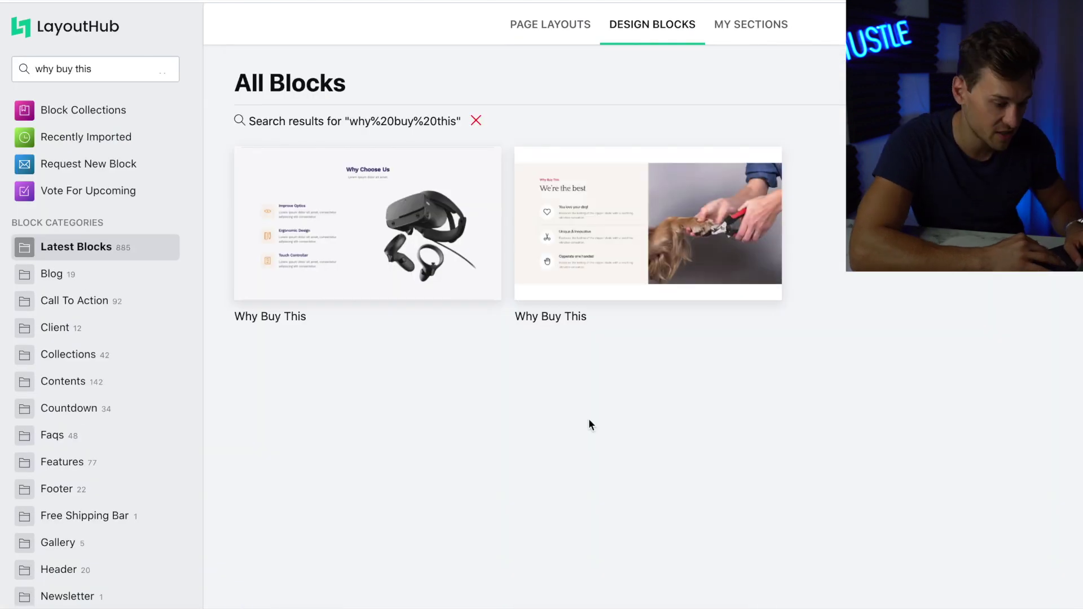
left_click(592, 222)
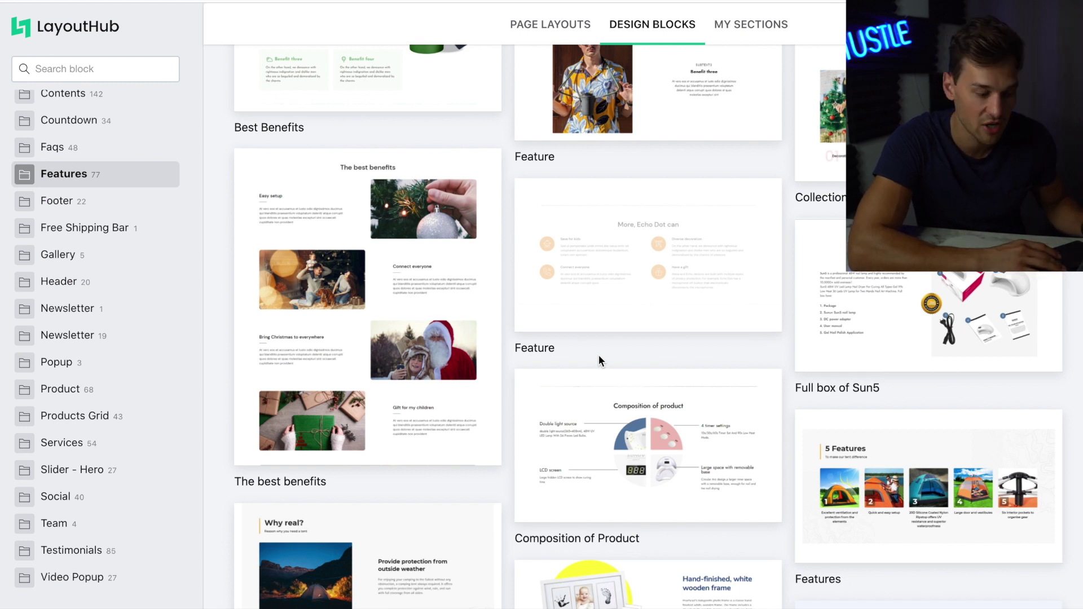
left_click(588, 252)
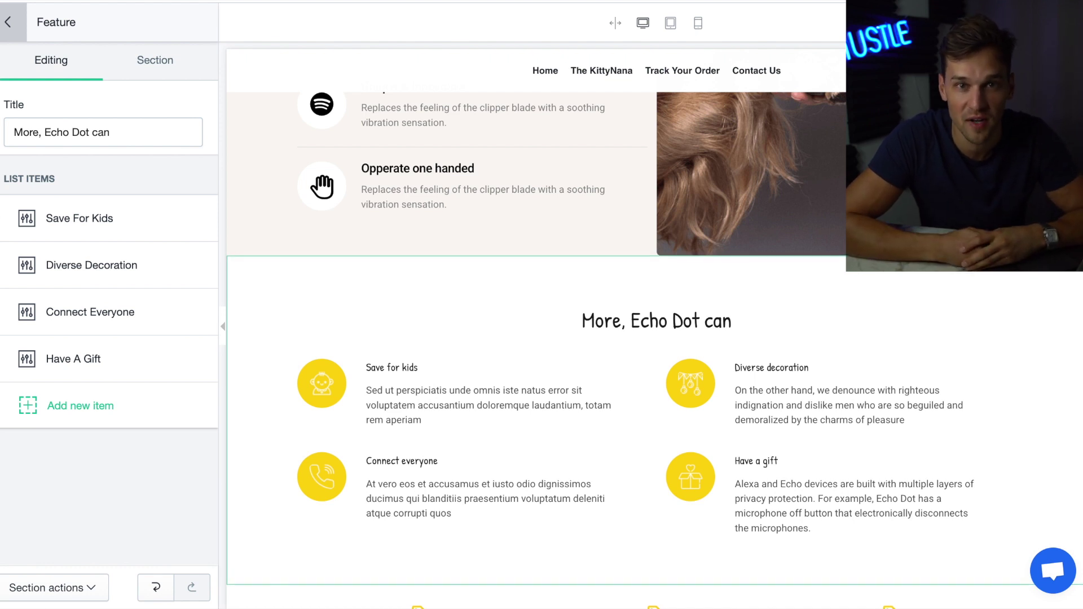
left_click(8, 22)
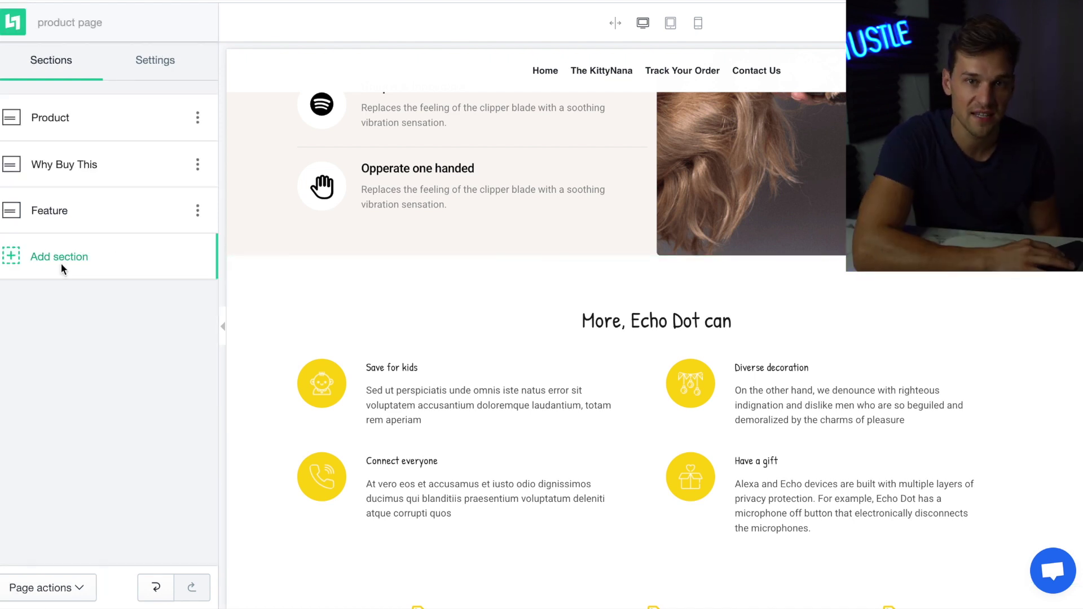
Add the Features 4 and pillow Gallery blocks to the product page
left_click(61, 263)
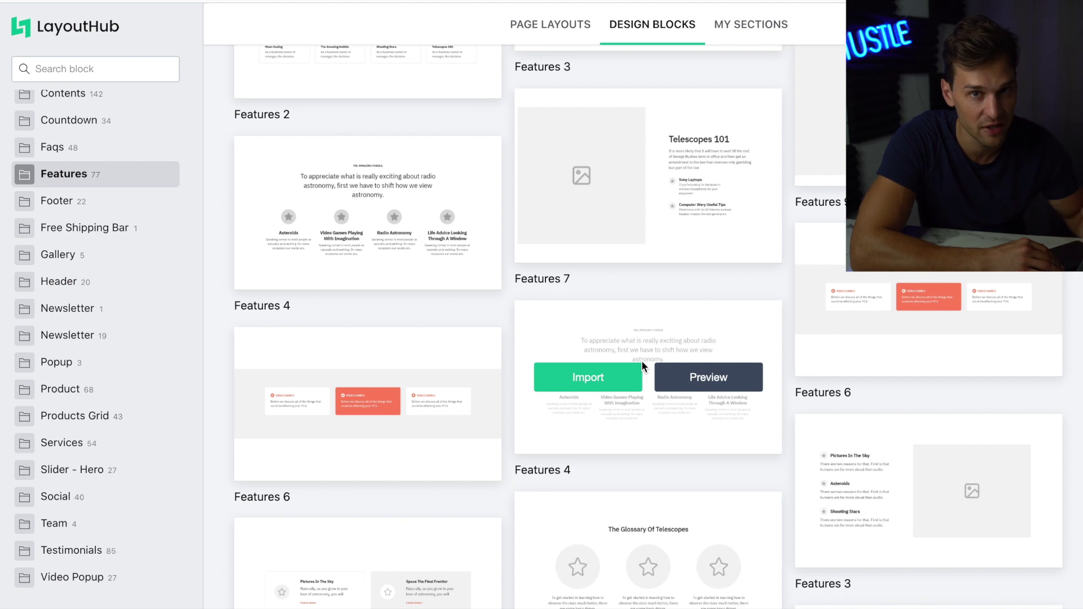
left_click(639, 372)
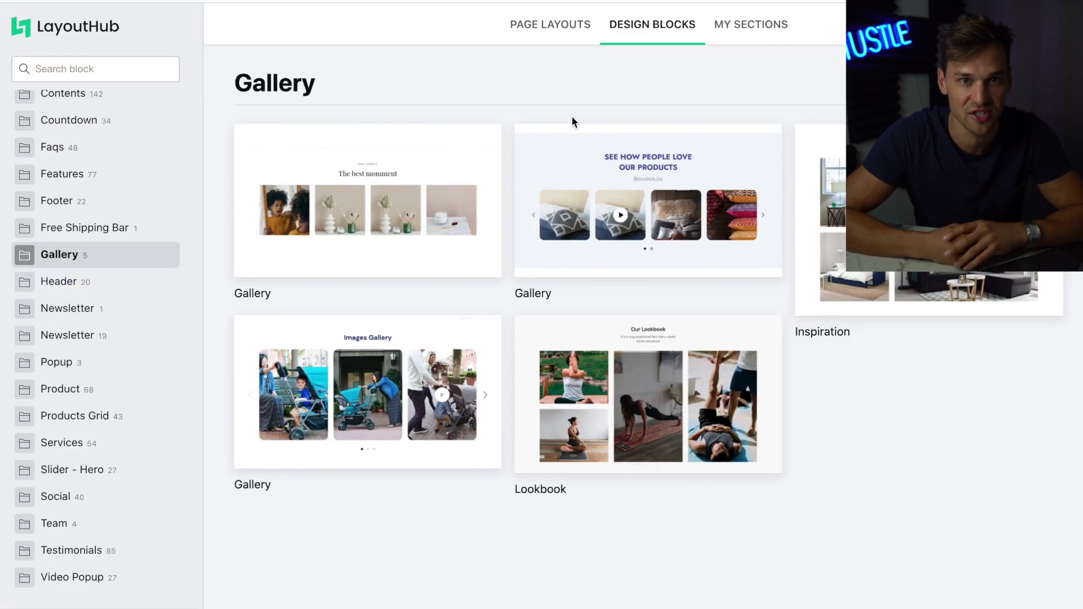
mouse_move(605, 219)
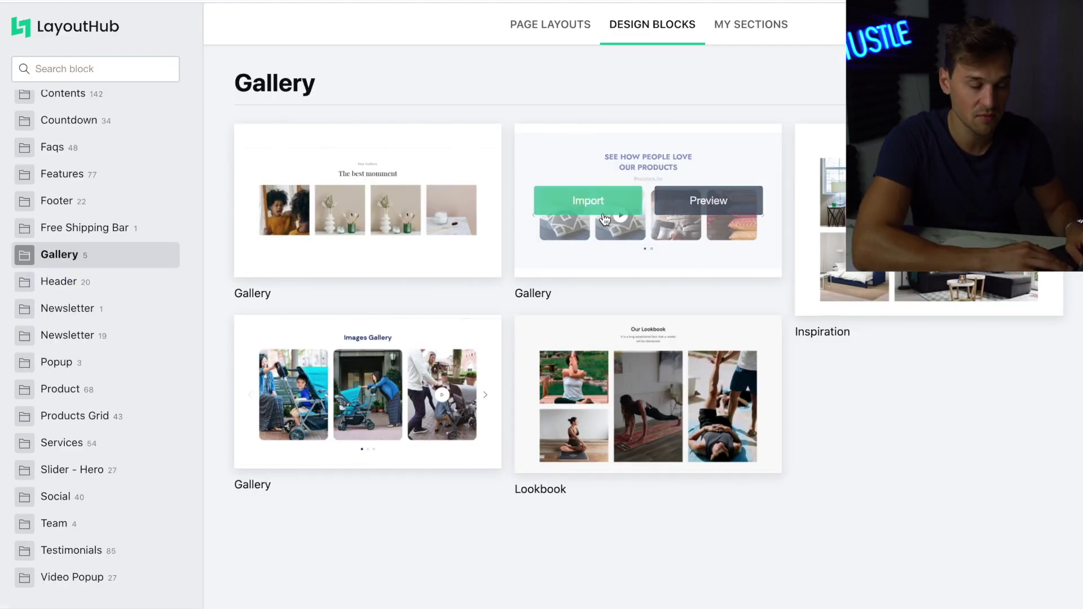
left_click(588, 201)
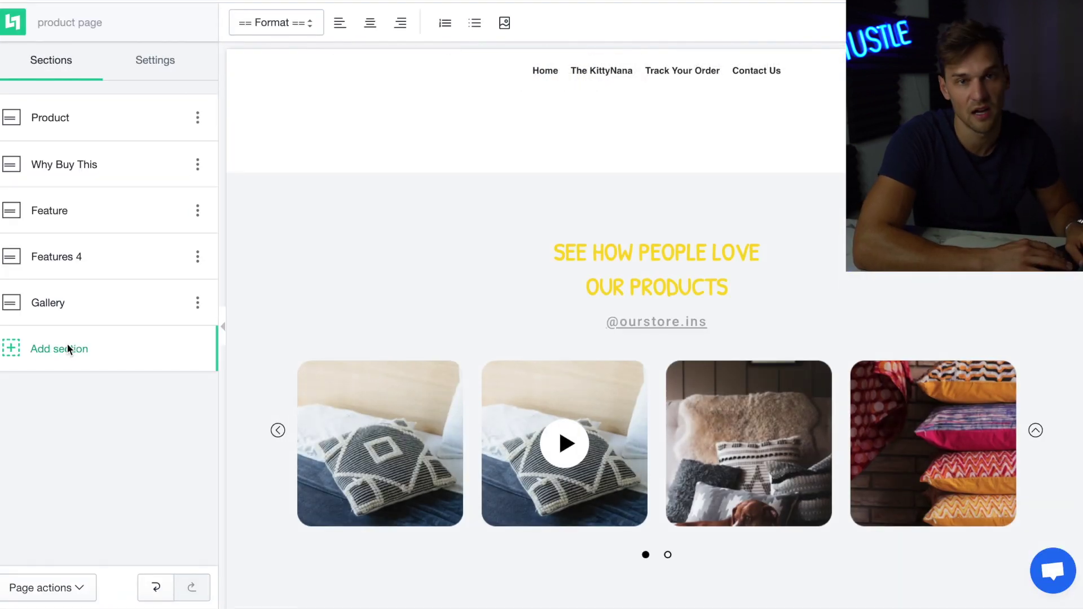
mouse_move(933, 373)
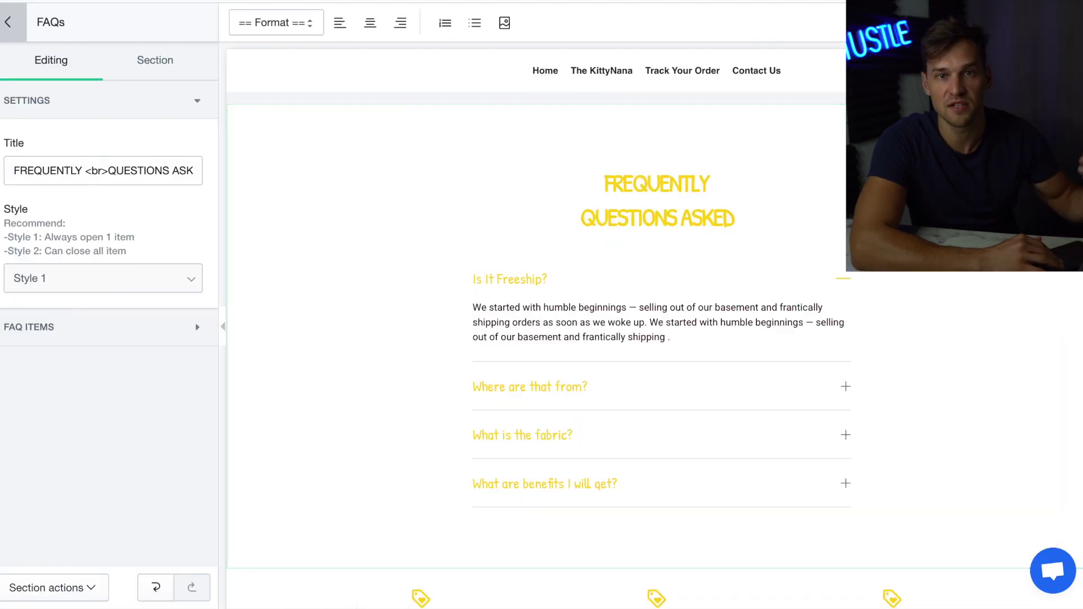
scroll(655, 339, "up", 15)
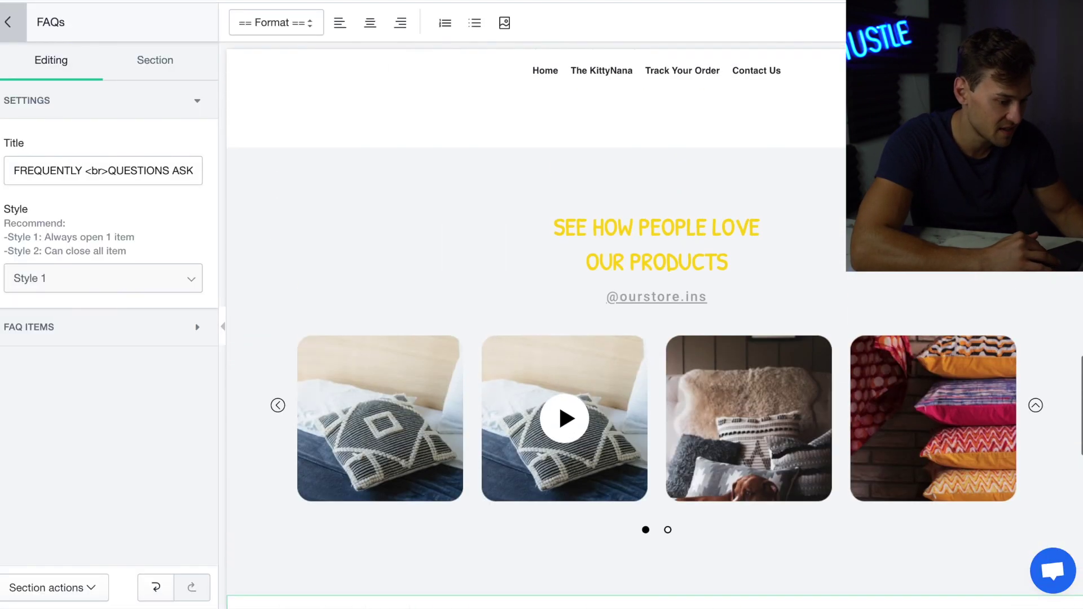
scroll(649, 338, "up", 4)
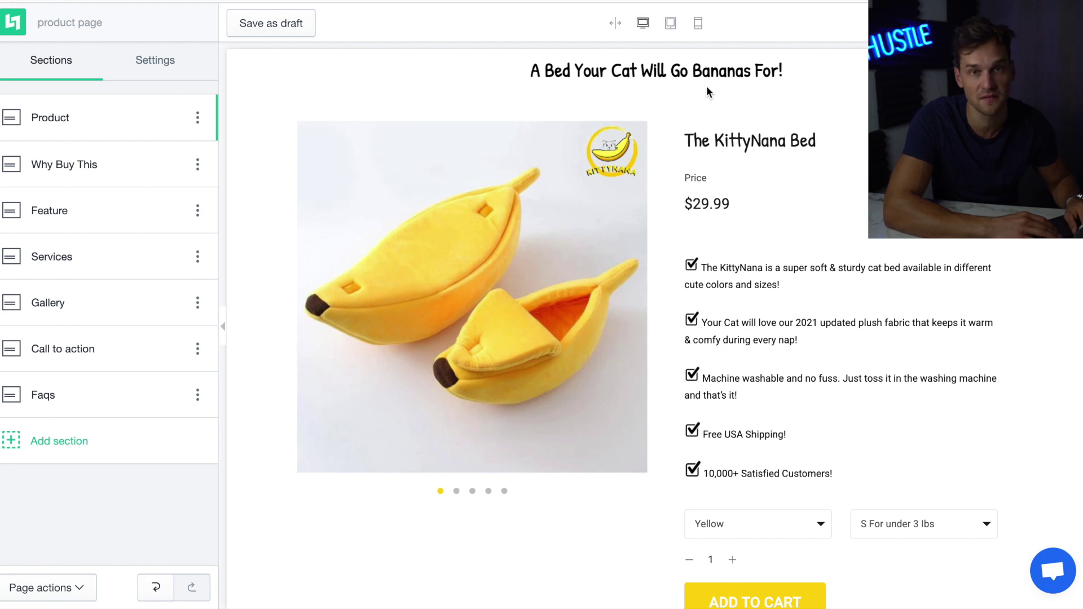
Preview the product section's photo carousel, Yellow colour variant and available bed sizes
scroll(720, 54, "down", 1)
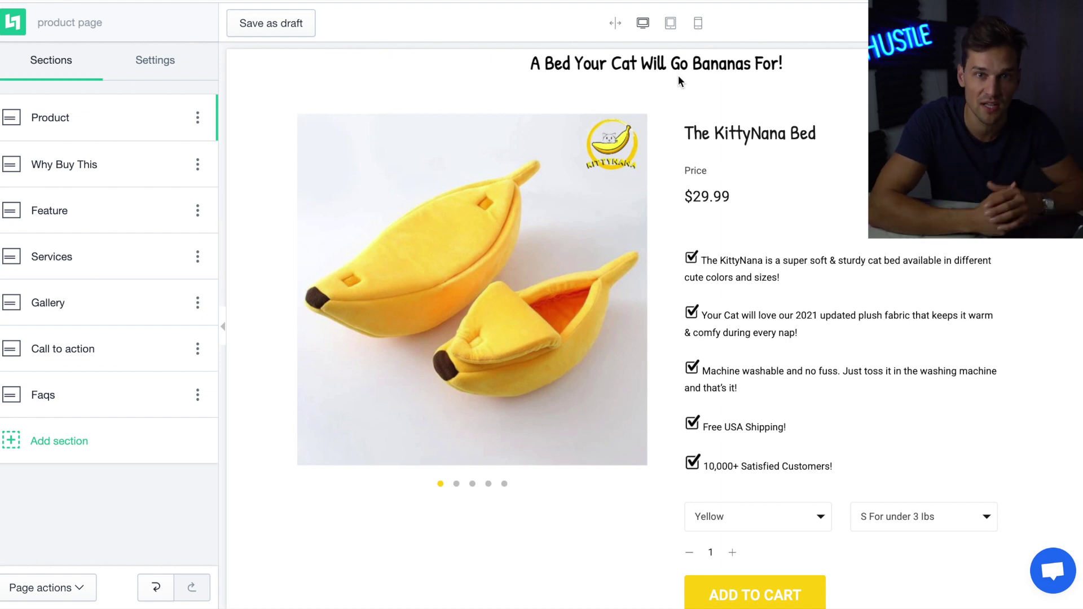
scroll(890, 280, "down", 1)
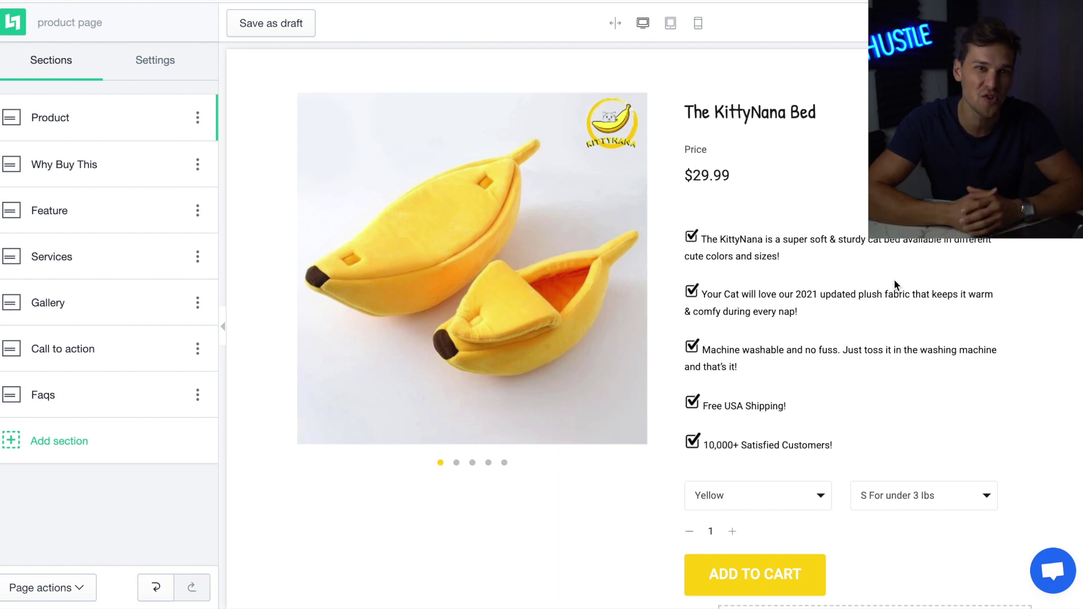
left_click(893, 278)
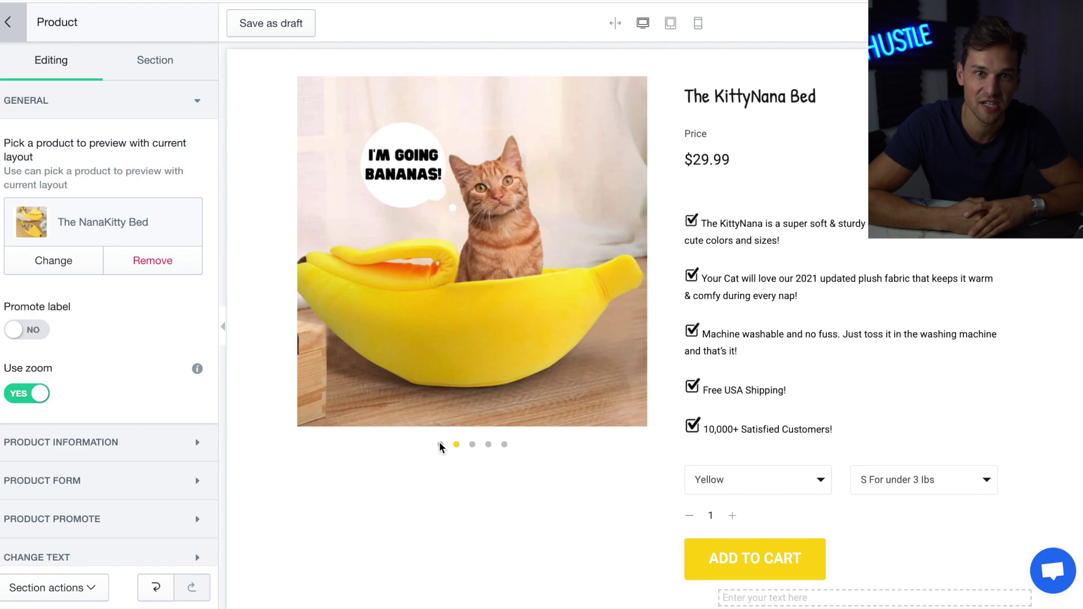
left_click(456, 447)
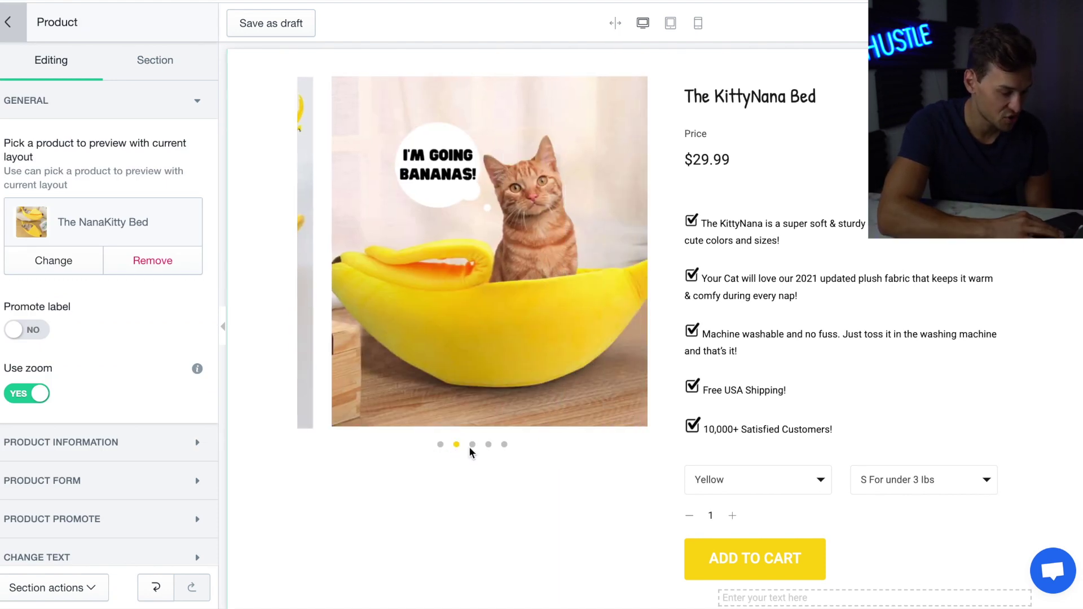
left_click(472, 445)
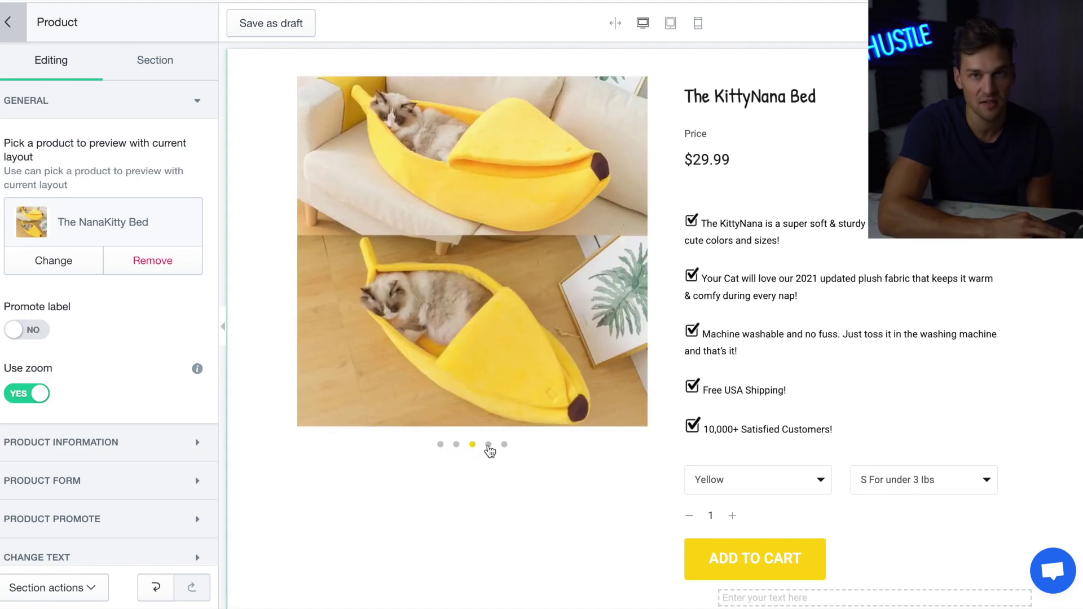
left_click(489, 444)
left_click(755, 479)
scroll(754, 435, "down", 1)
left_click(754, 433)
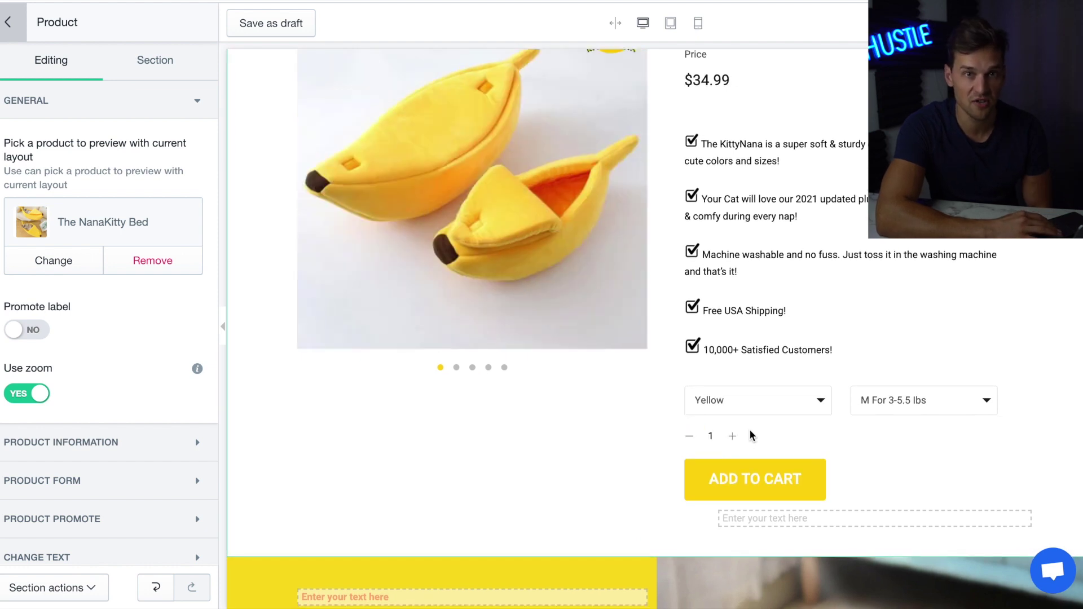
left_click(897, 405)
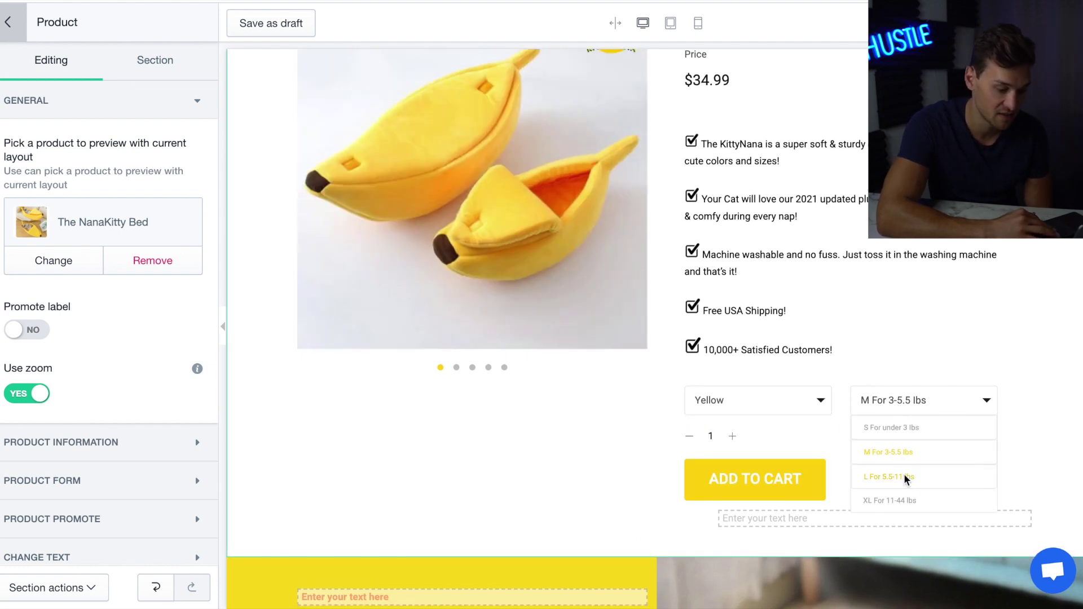
Scroll through the remaining page sections and open the first FAQ question's settings
scroll(648, 348, "down", 7)
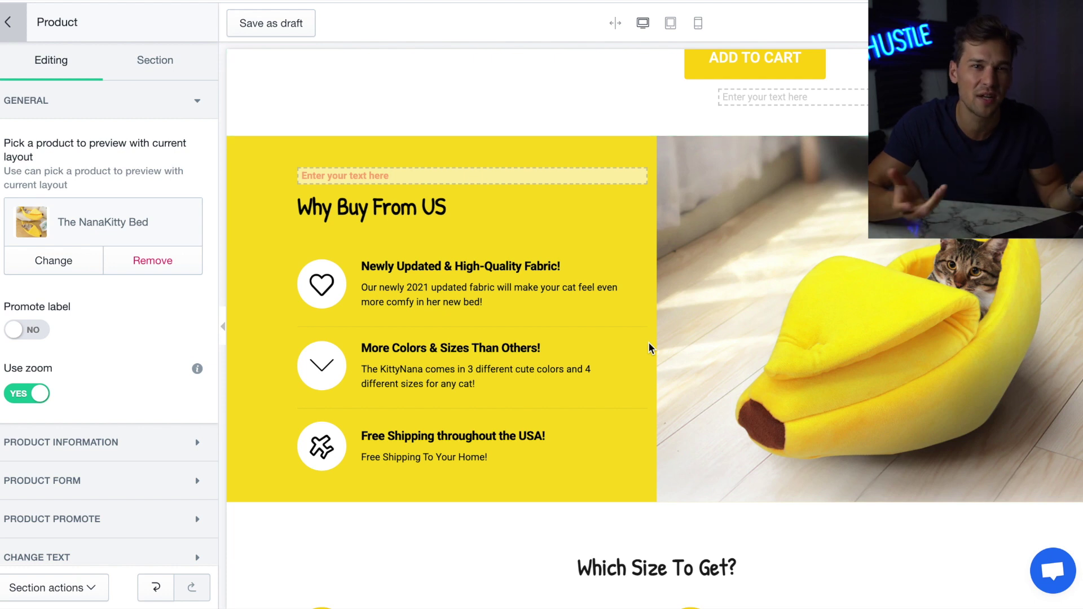
scroll(560, 168, "down", 7)
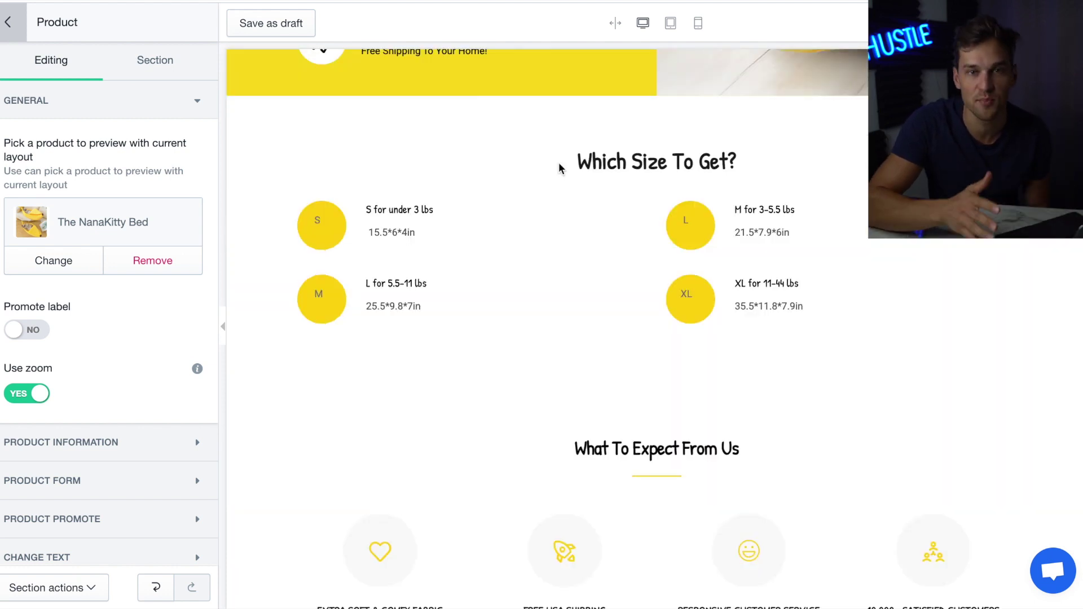
scroll(616, 256, "down", 5)
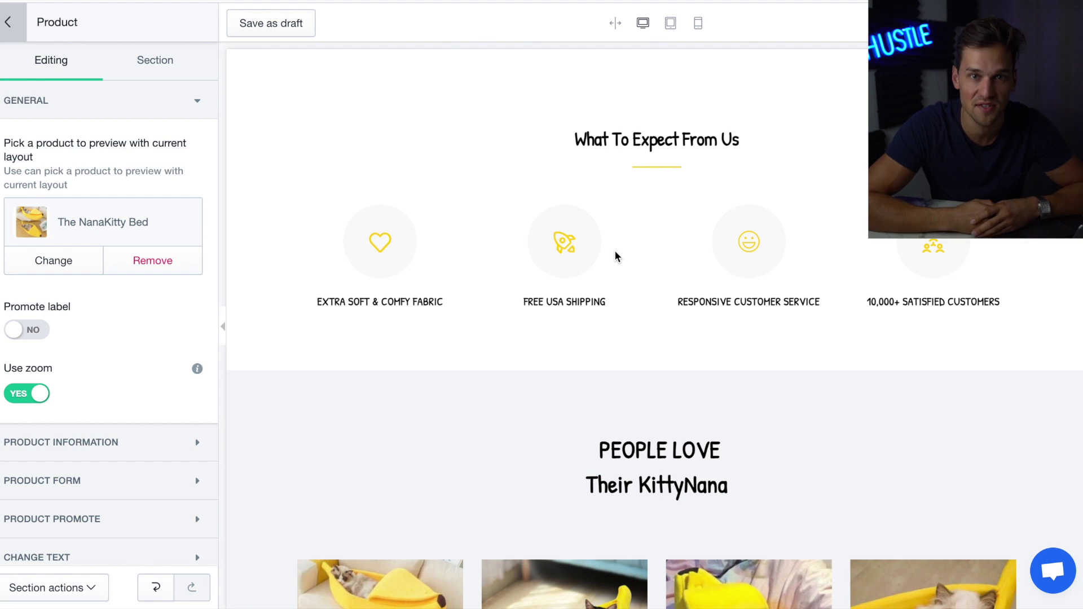
scroll(616, 257, "down", 5)
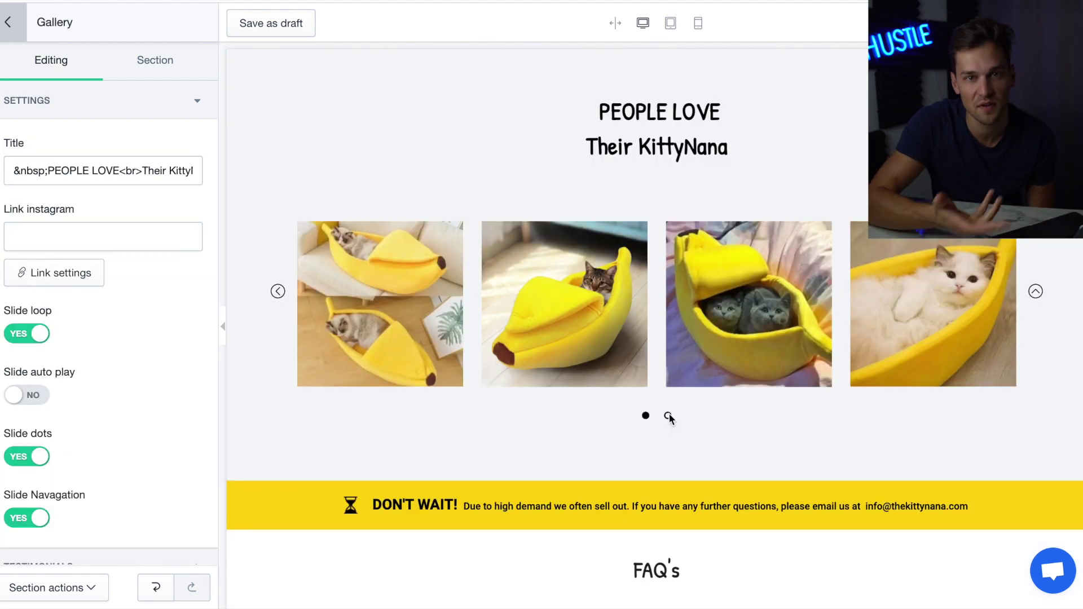
scroll(669, 413, "down", 4)
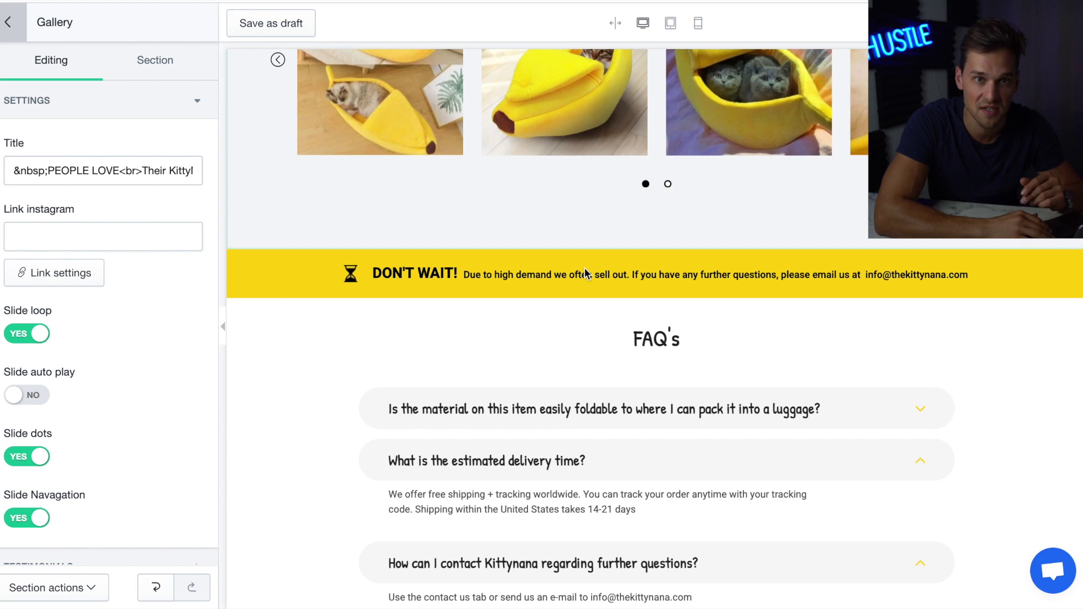
left_click(565, 417)
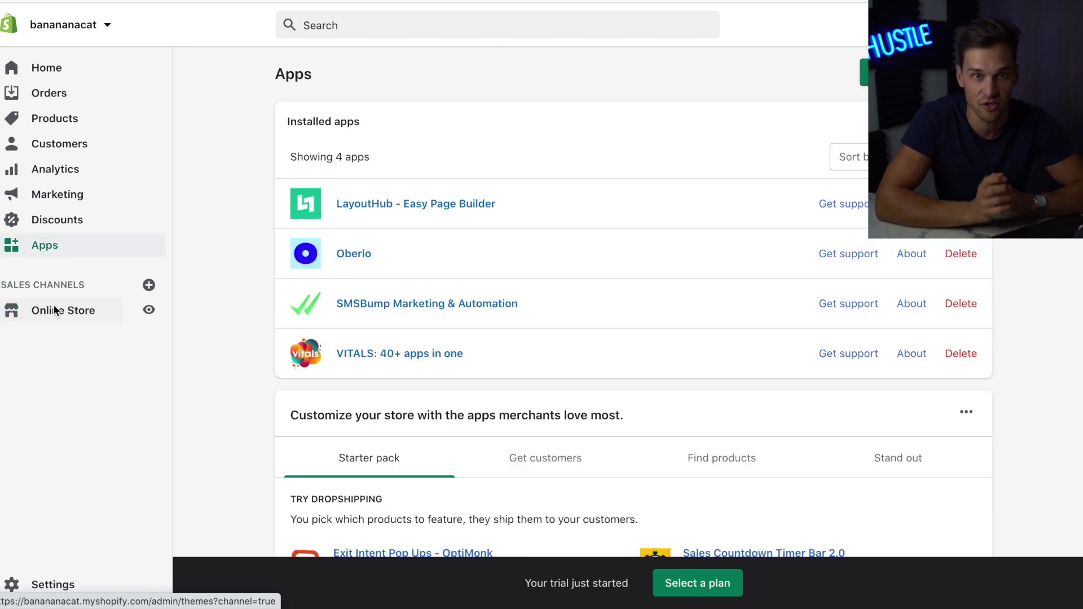
Start a new store page titled 'Track Your Order' with its content in HTML mode
left_click(55, 310)
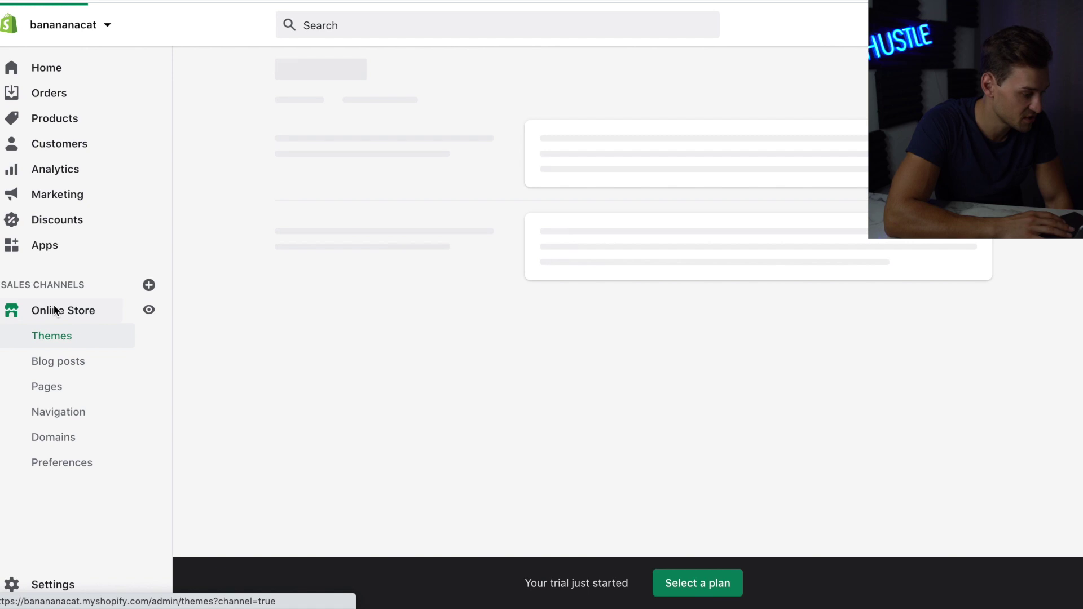
left_click(56, 388)
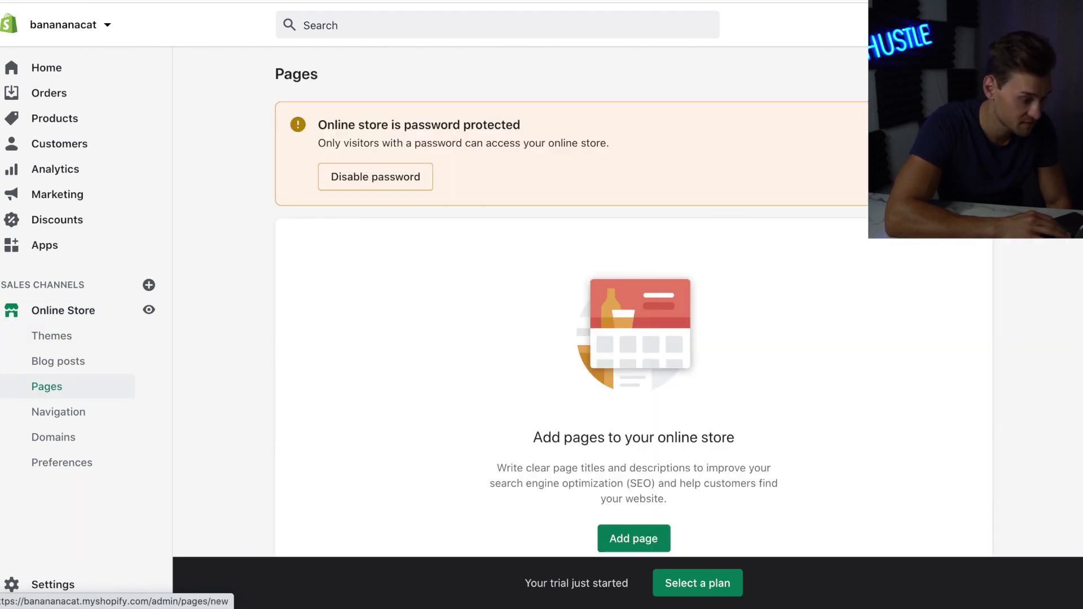
left_click(633, 536)
type("Tracxk")
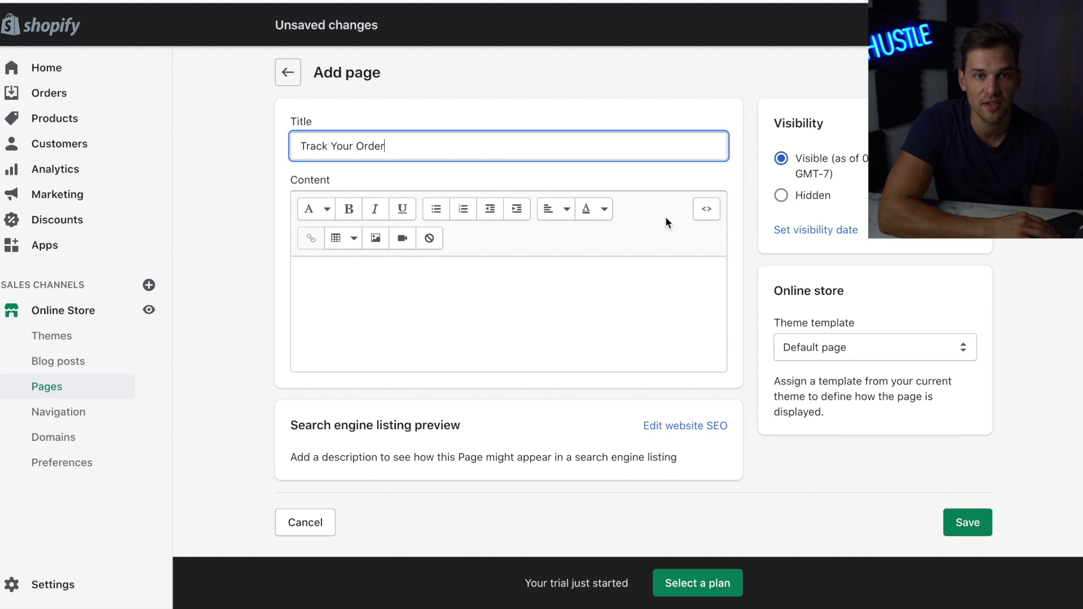
left_click(707, 212)
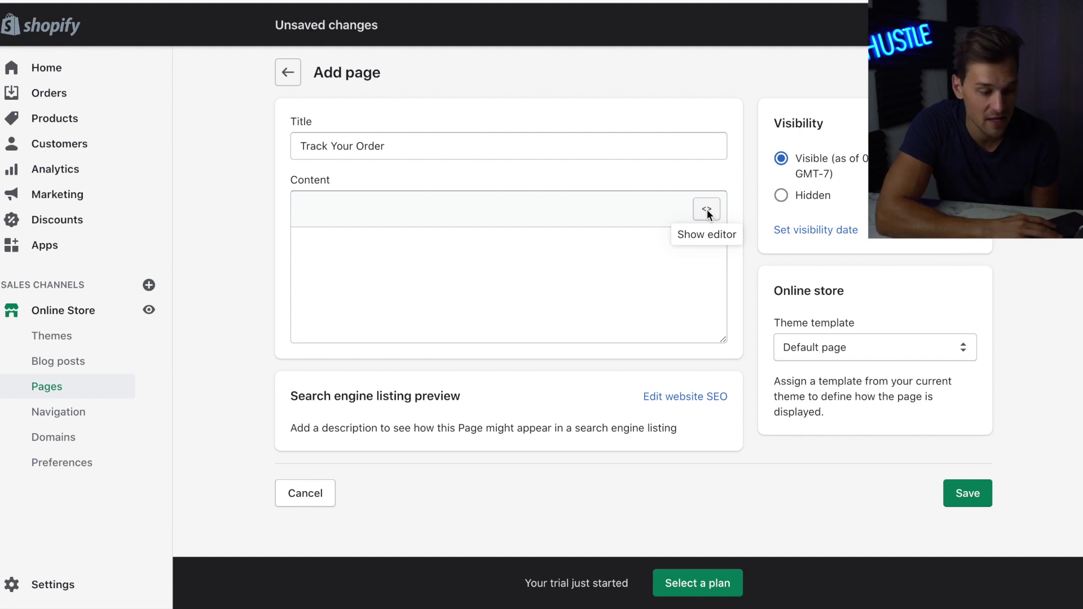
Copy the Tracking Page Script from the Google Doc and return to the page content
key("super+Tab")
scroll(499, 227, "down", 15)
scroll(500, 227, "down", 10)
scroll(499, 226, "up", 1)
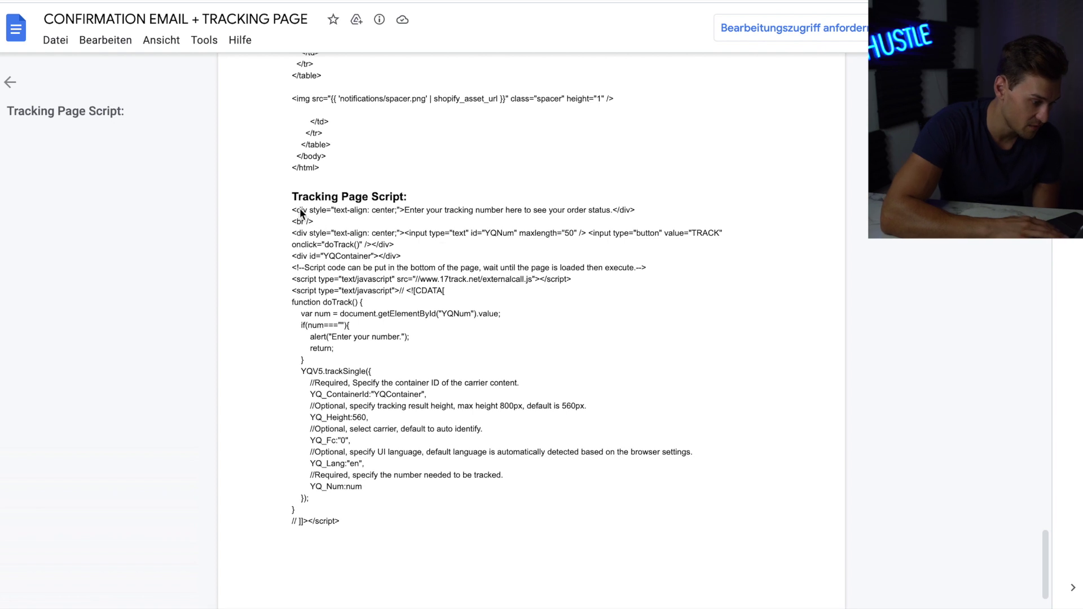
left_click_drag(287, 209, 472, 553)
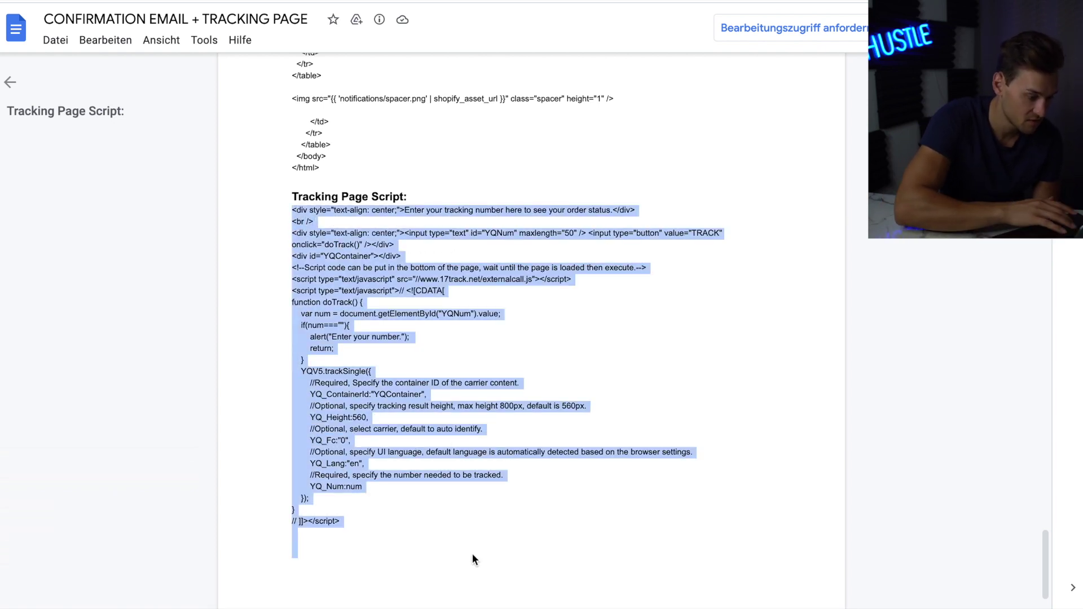
key("alt+Tab")
left_click(479, 273)
Paste the tracking script into the Track Your Order page and save it
key("ctrl+v")
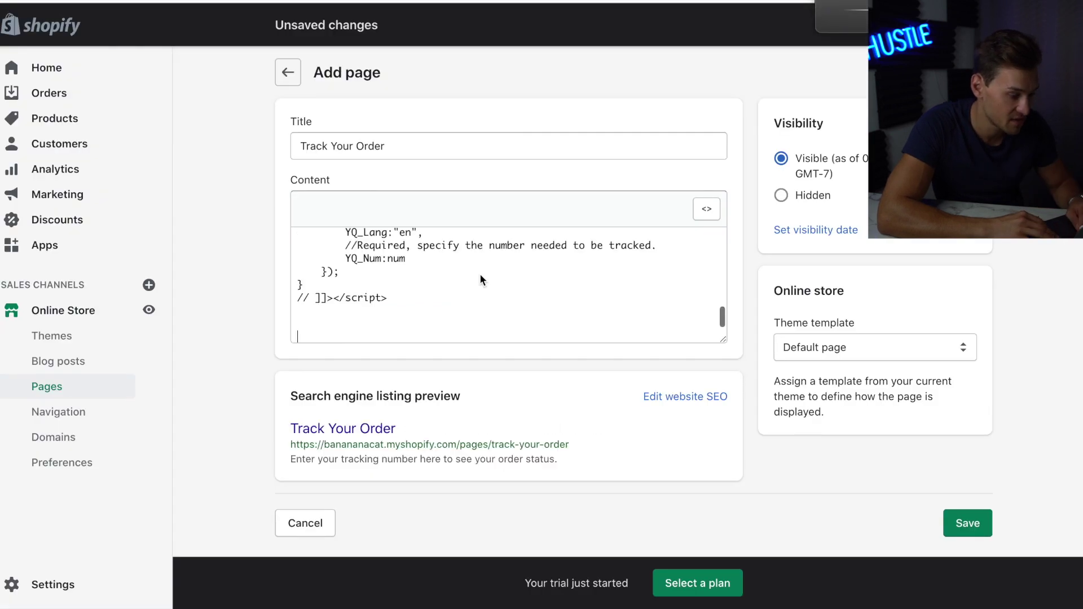
left_click(966, 522)
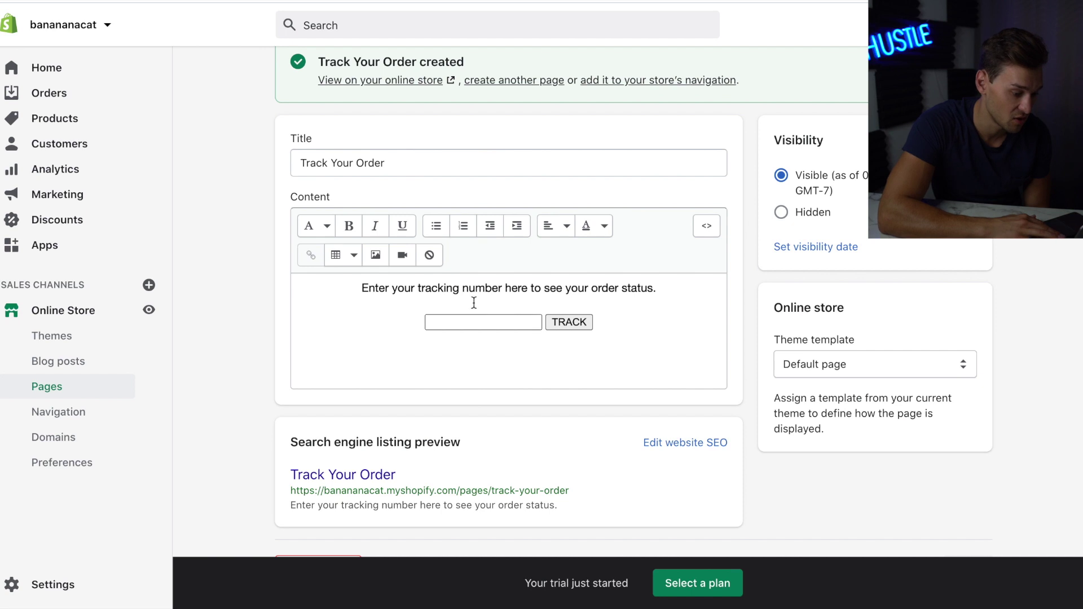
scroll(596, 352, "up", 2)
left_click(285, 73)
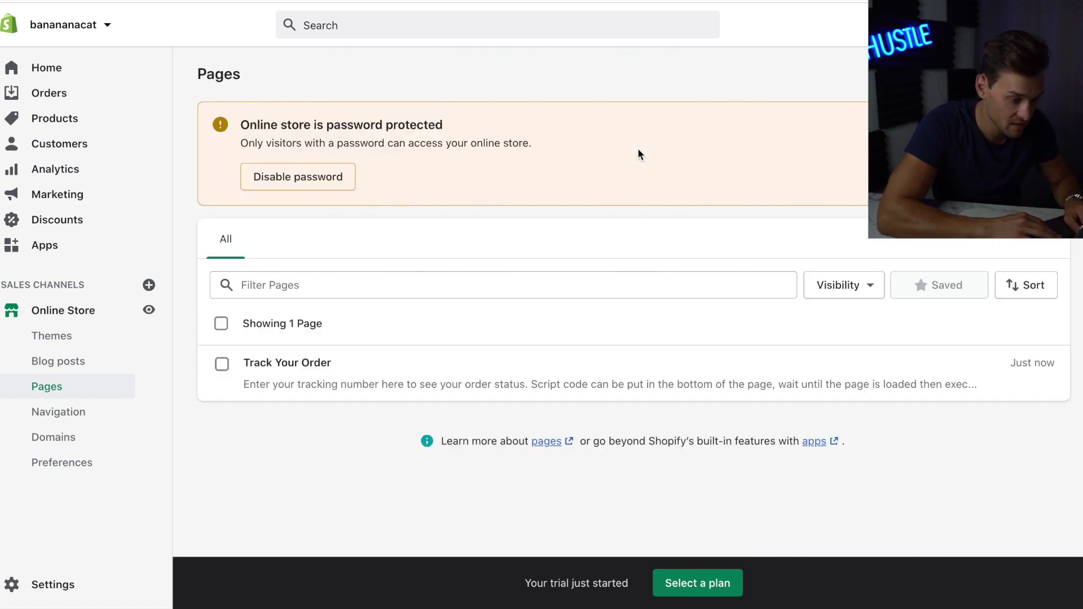
Create and save a 'Contact US' page using the contact theme template
left_click(1032, 73)
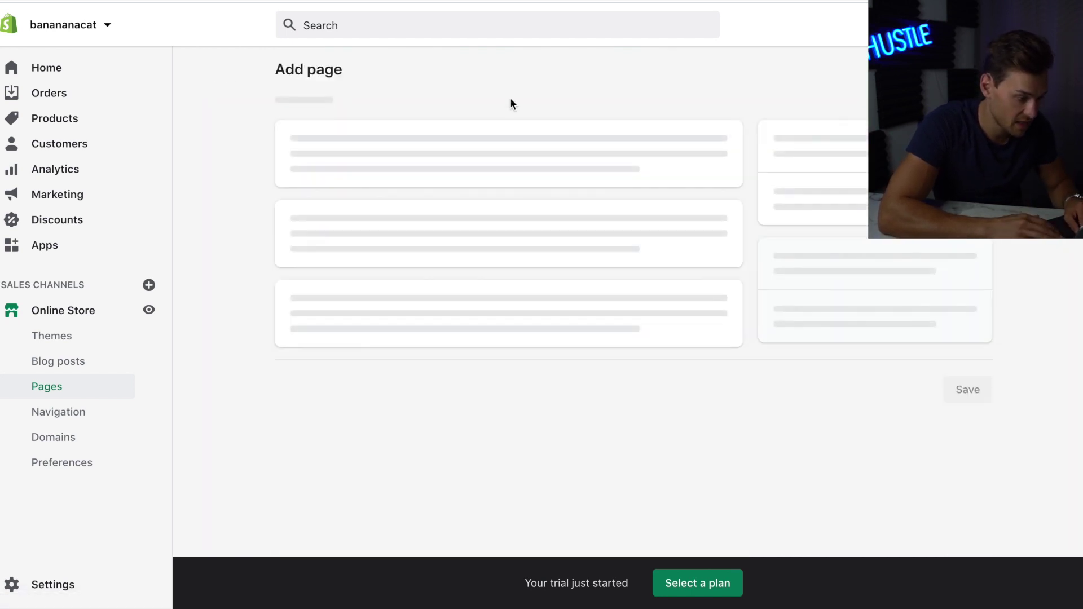
type("Co")
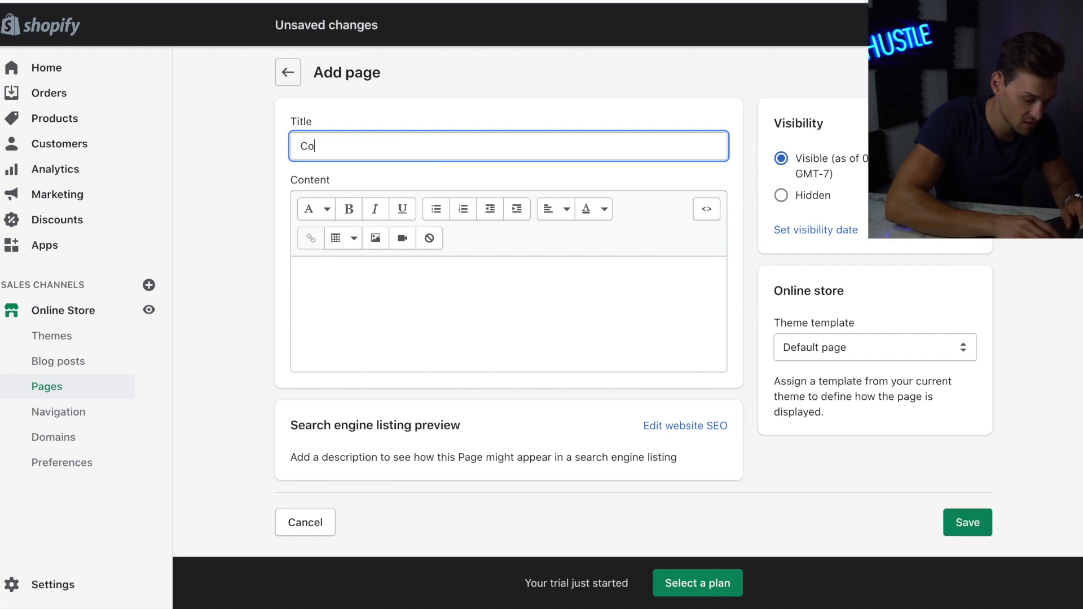
type("ntact US")
left_click(858, 345)
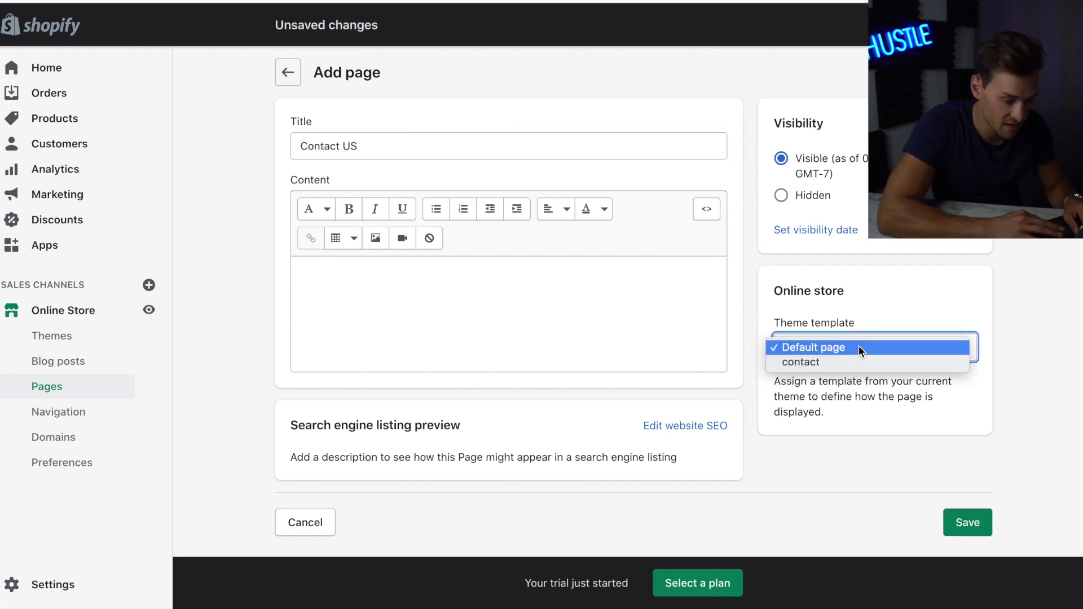
left_click(858, 362)
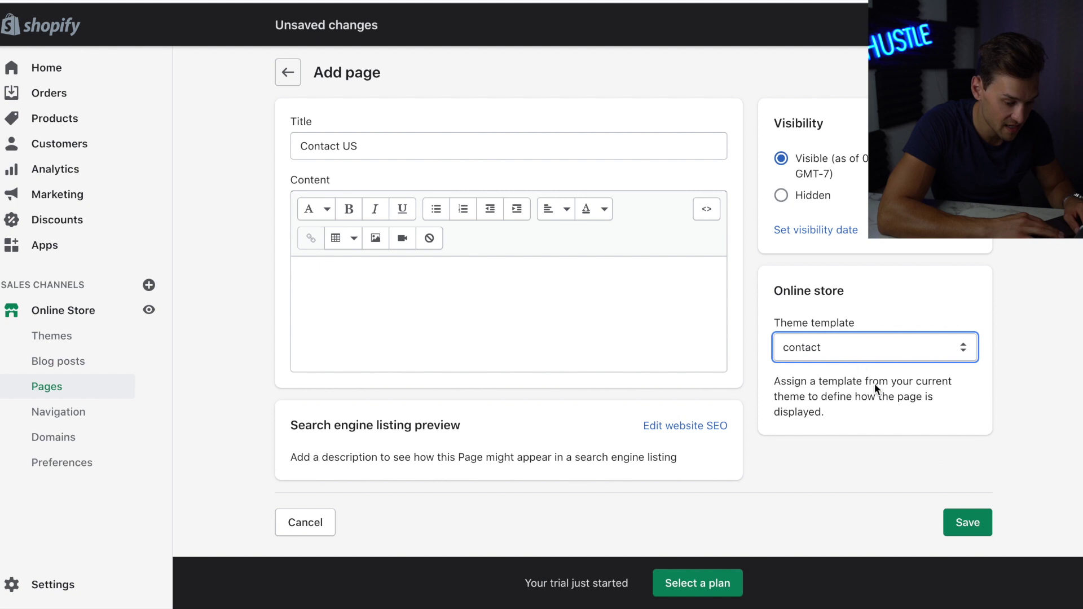
left_click(969, 518)
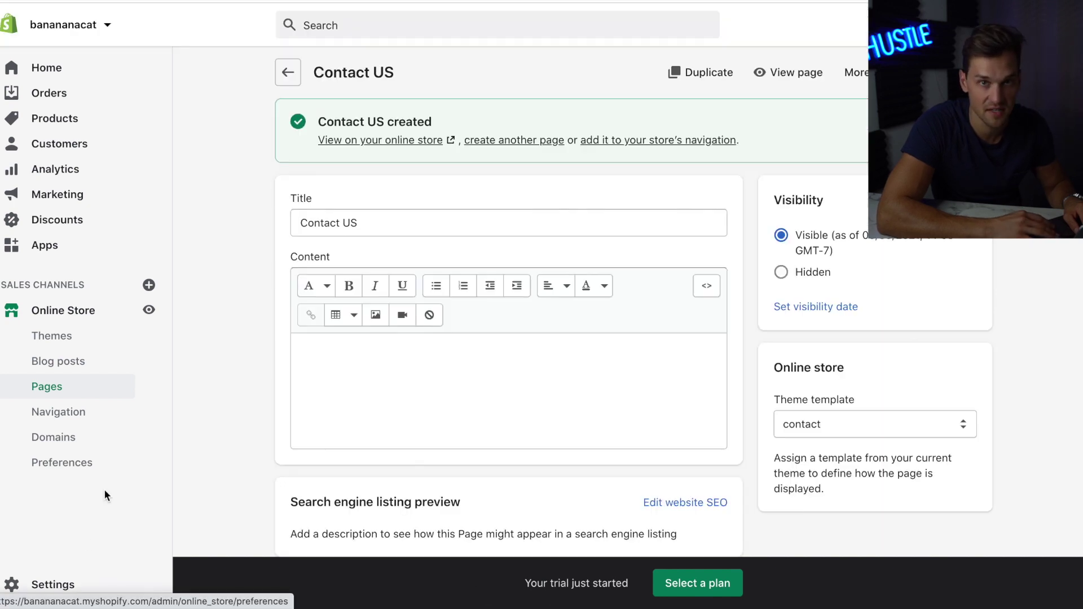
Generate the refund policy from template in Settings > Legal and select its text
left_click(69, 586)
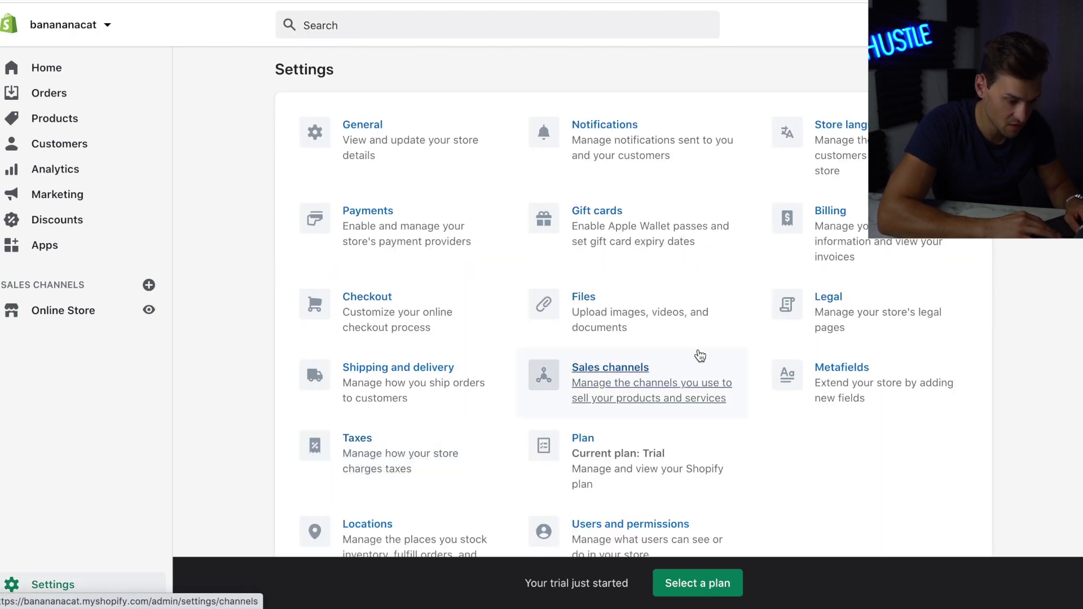
left_click(831, 296)
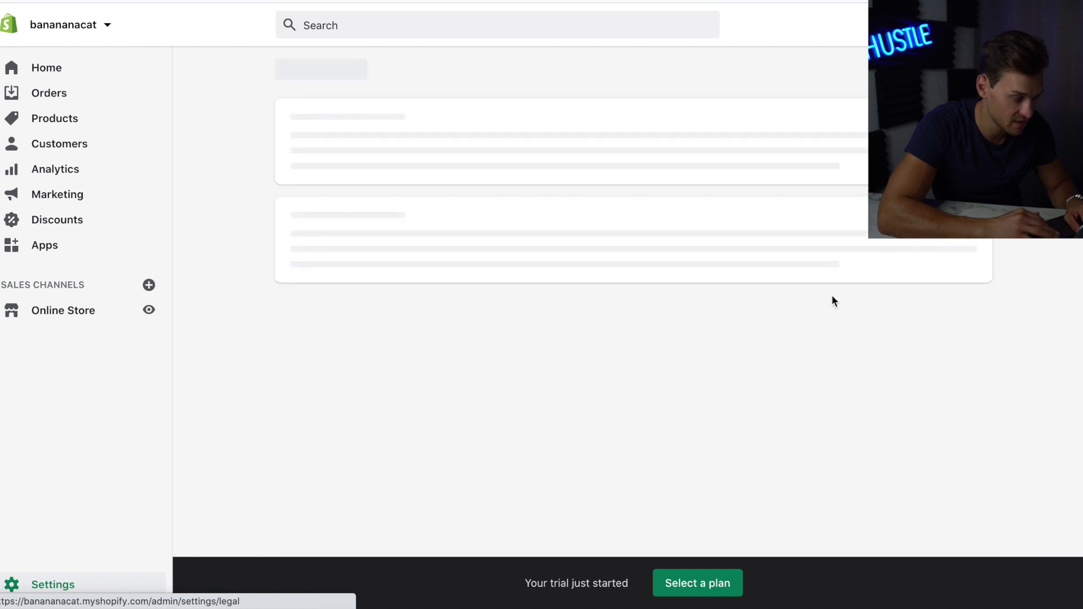
scroll(497, 261, "down", 5)
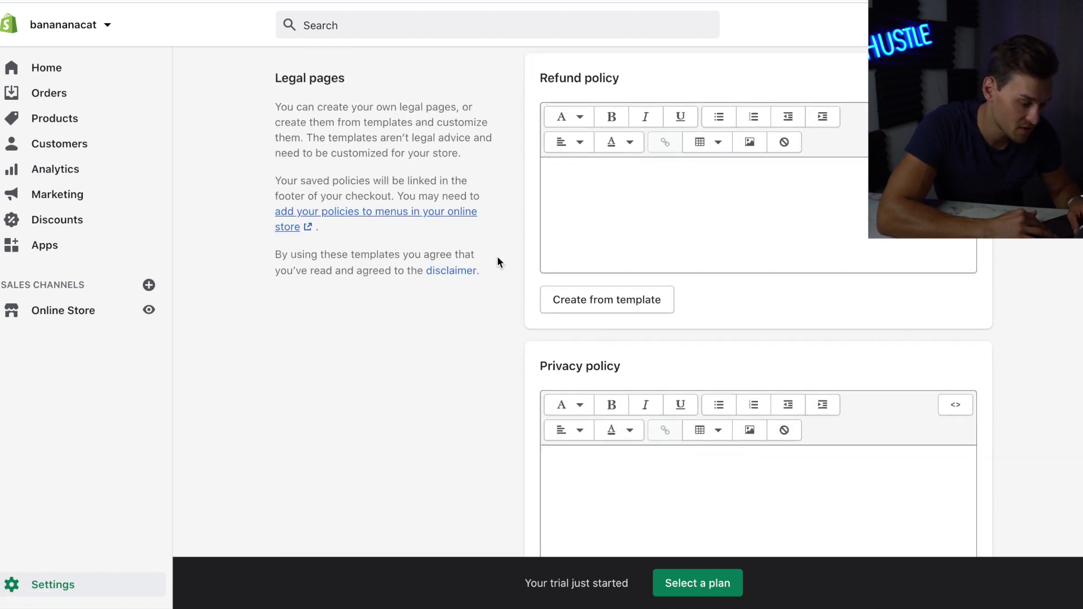
scroll(496, 261, "up", 5)
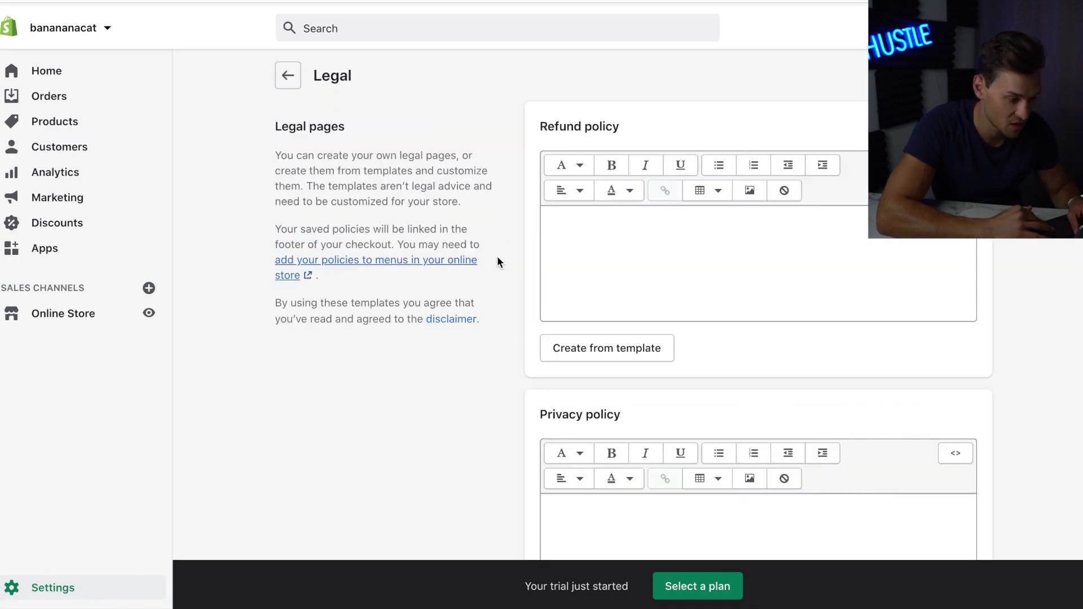
left_click(605, 345)
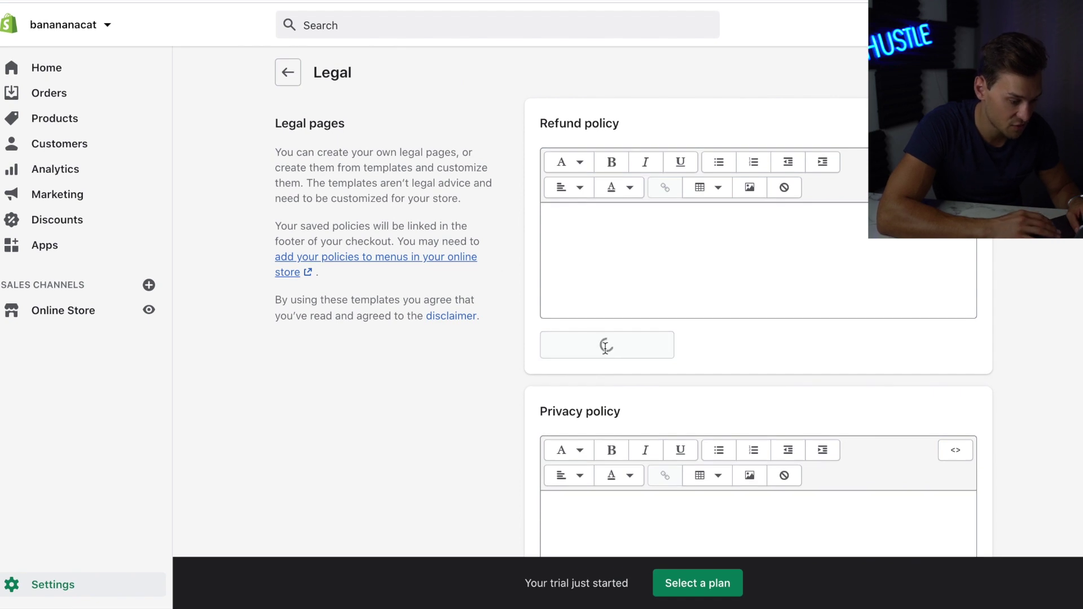
key("super+a")
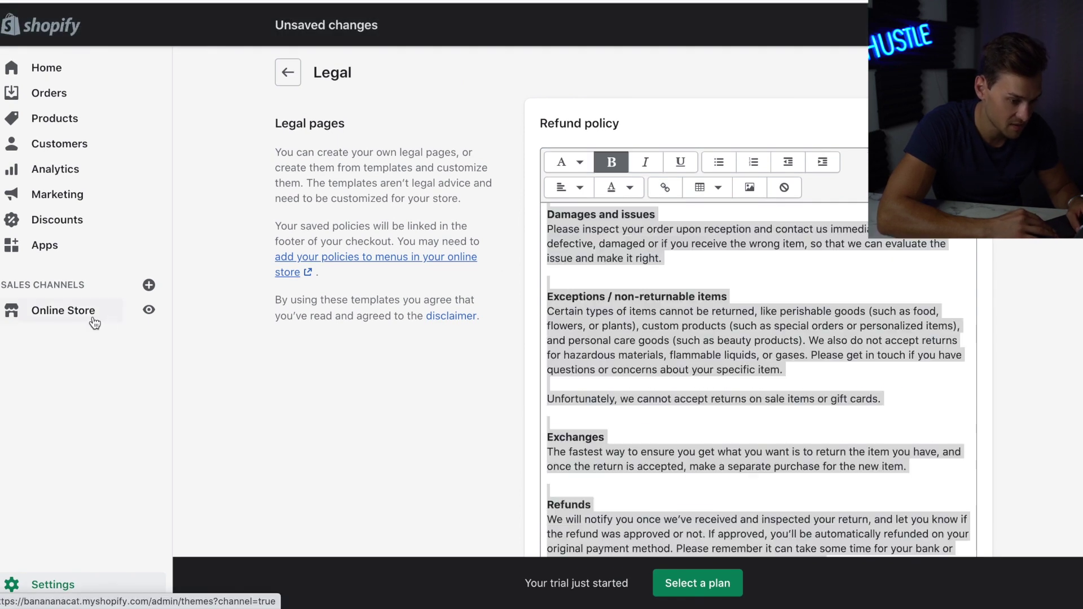
Create a 'Refund Policy' page with the pasted policy text and fill the privacy policy template
right_click(66, 309)
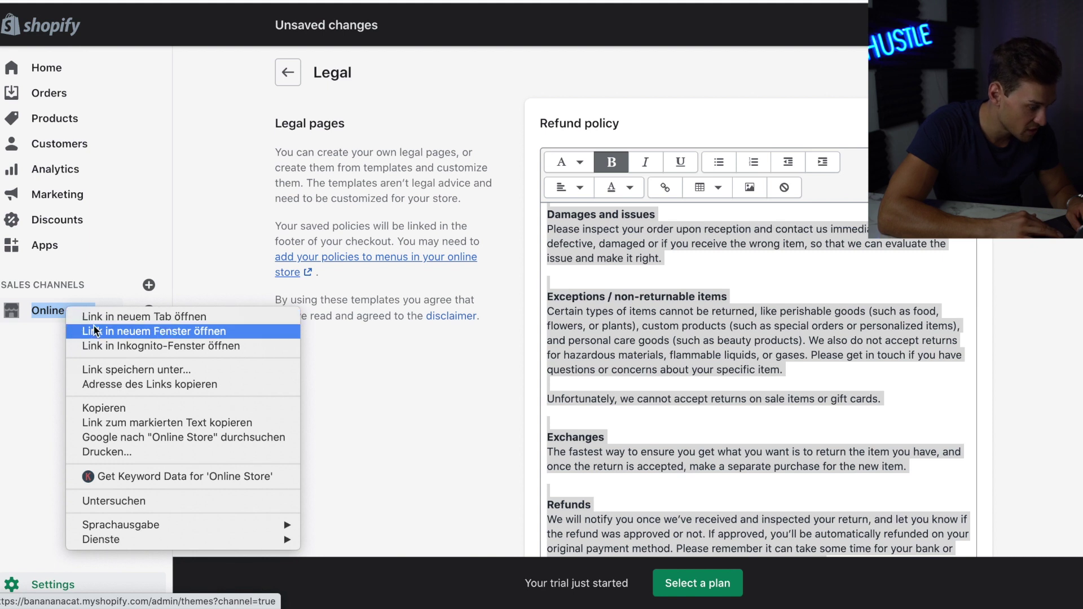
left_click(48, 311)
left_click(56, 385)
left_click(959, 72)
type("Refund Polic")
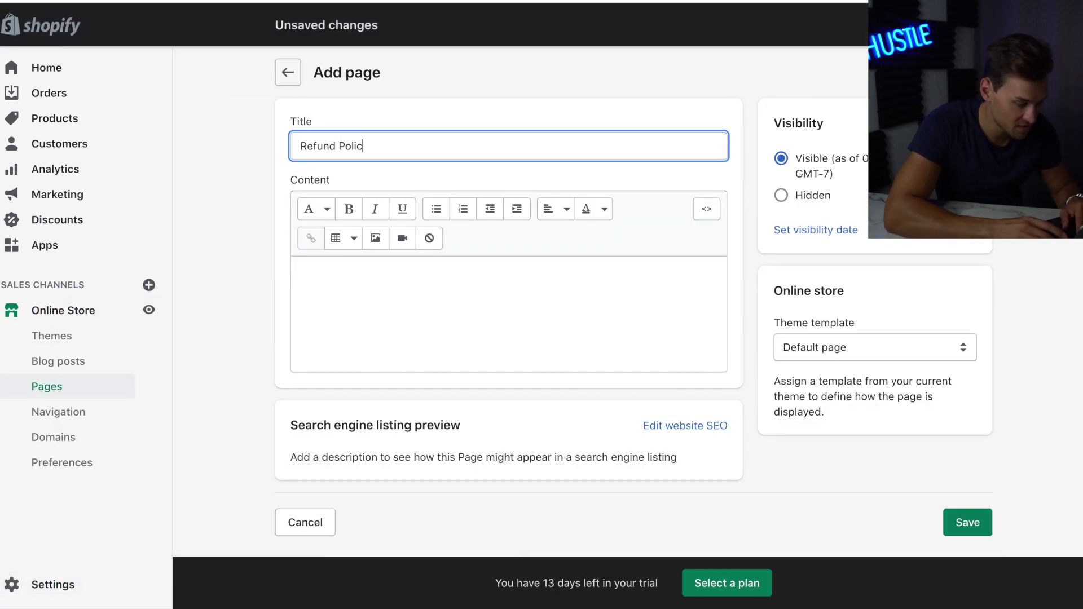
type("y")
left_click(420, 302)
key("ctrl+v")
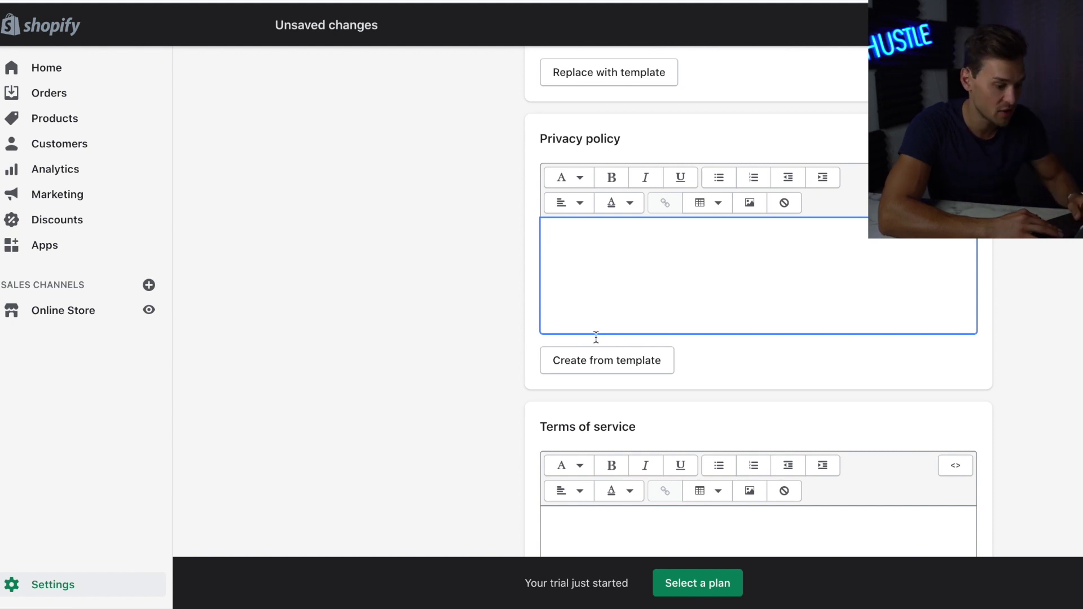
left_click(615, 361)
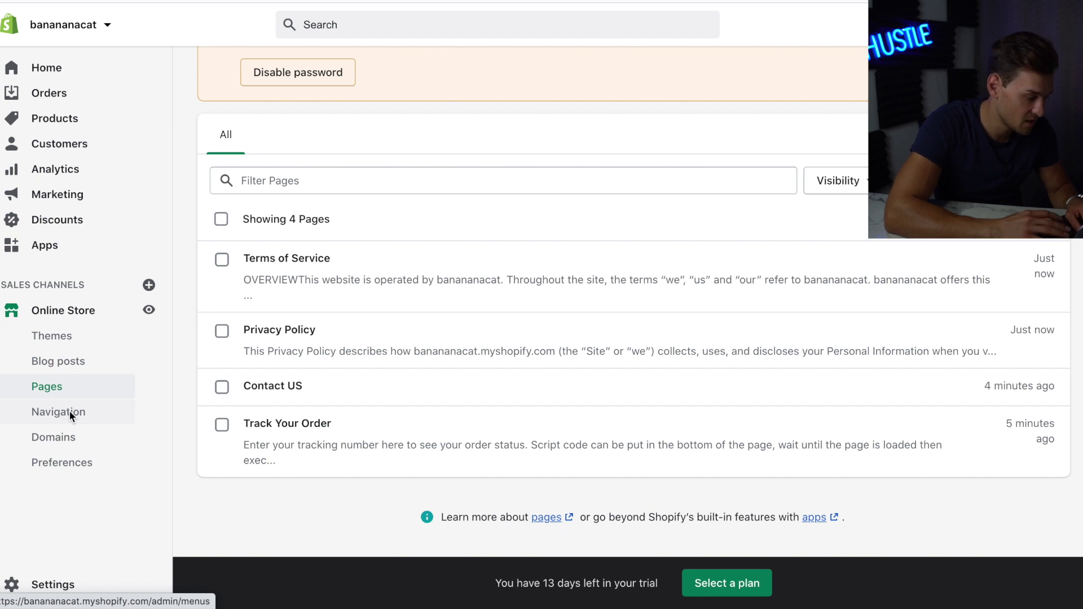
Rename the main menu's Catalog item to 'The Kitty Nana BEd', linked to The KittyNana Bed product
left_click(69, 411)
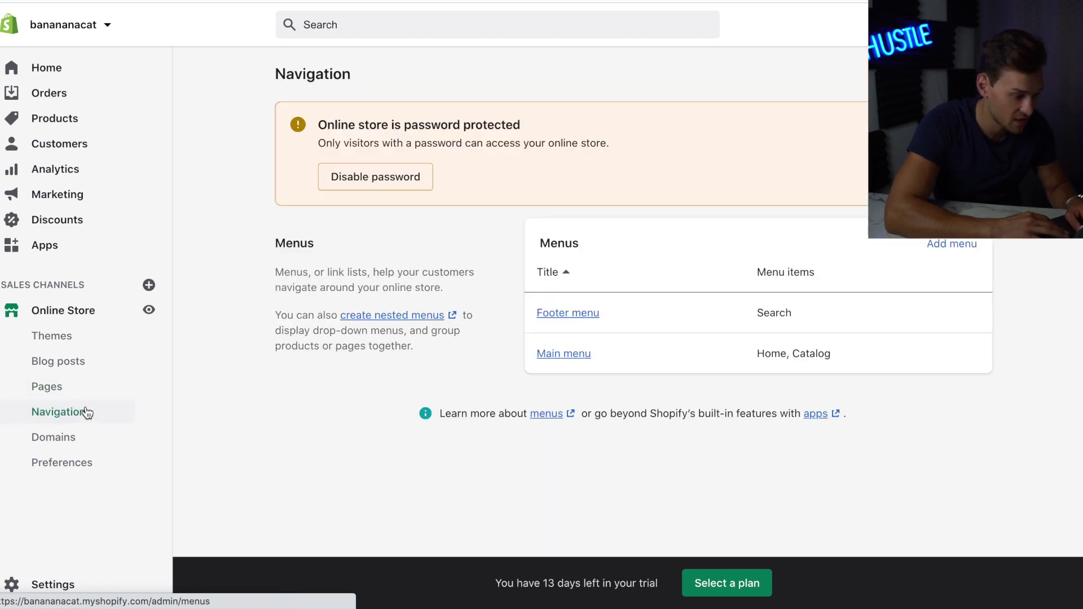
left_click(563, 354)
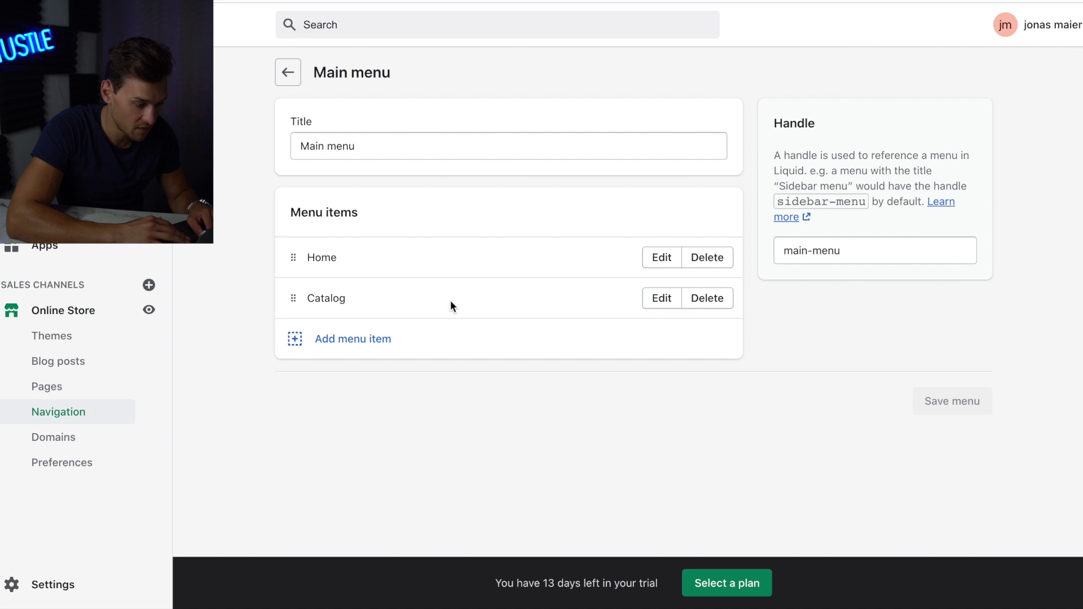
left_click(653, 299)
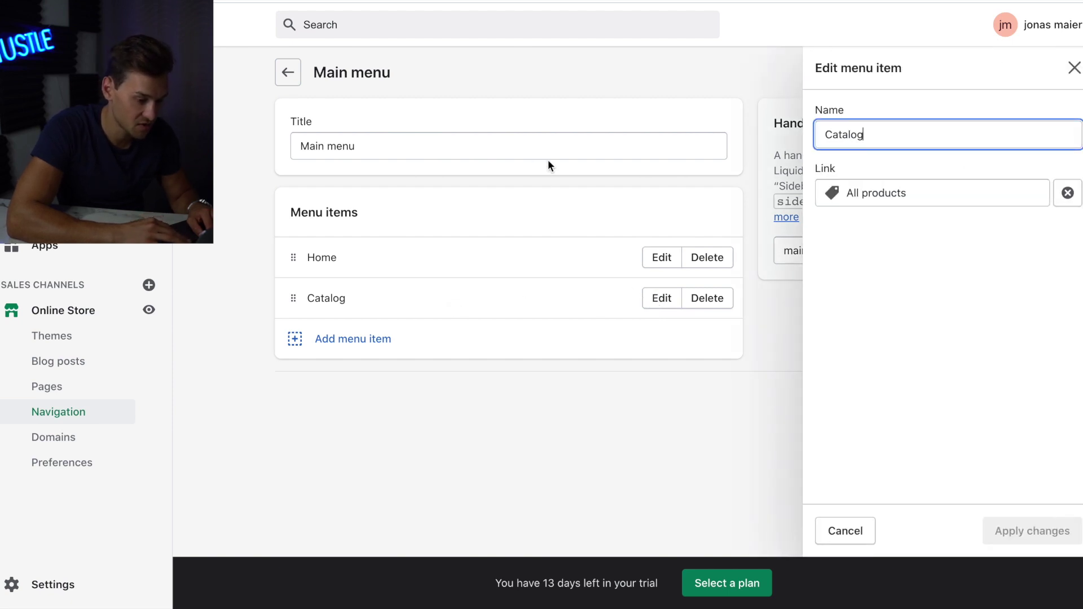
type("The ")
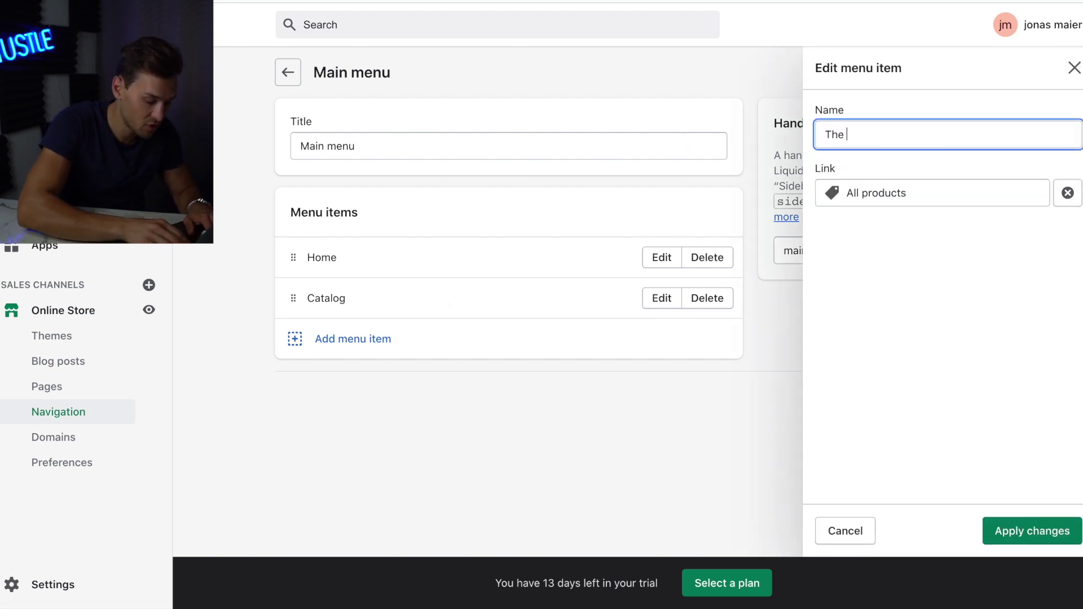
type("Kitty ")
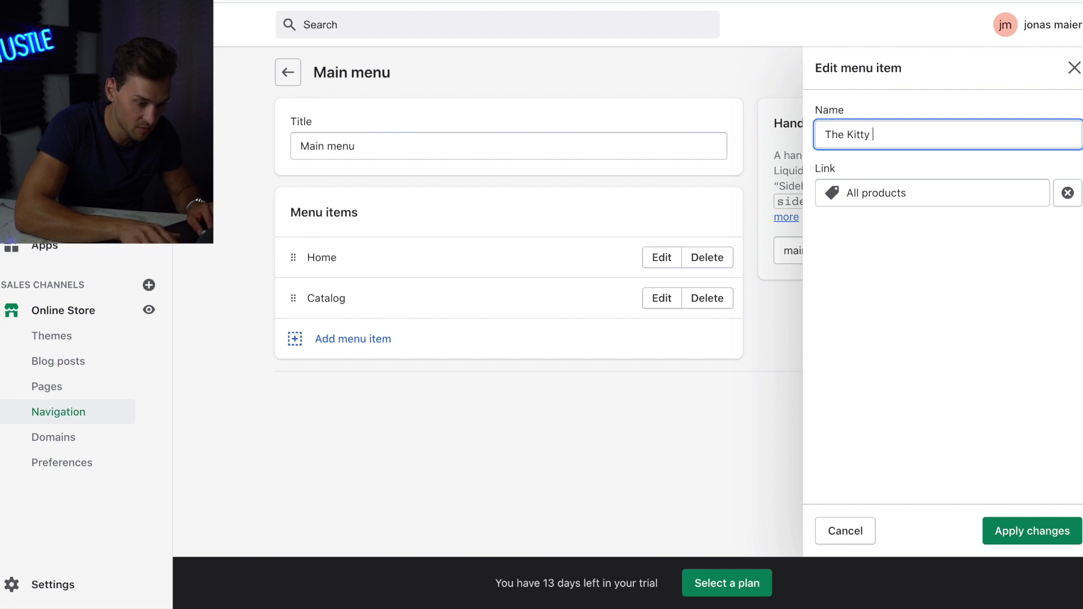
type("Nana BEd")
key("Tab")
left_click(918, 322)
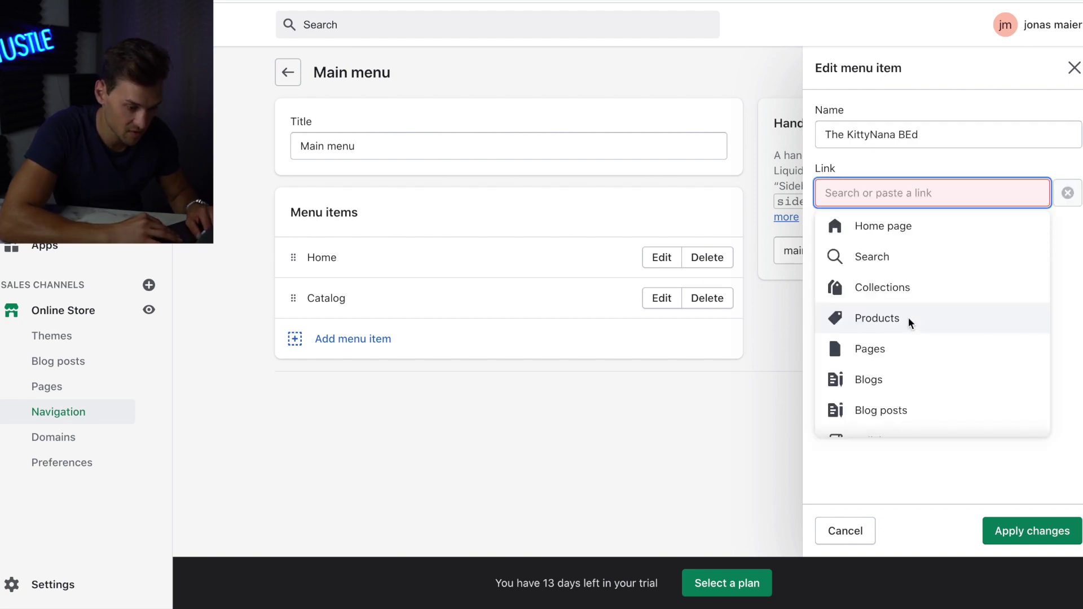
left_click(908, 317)
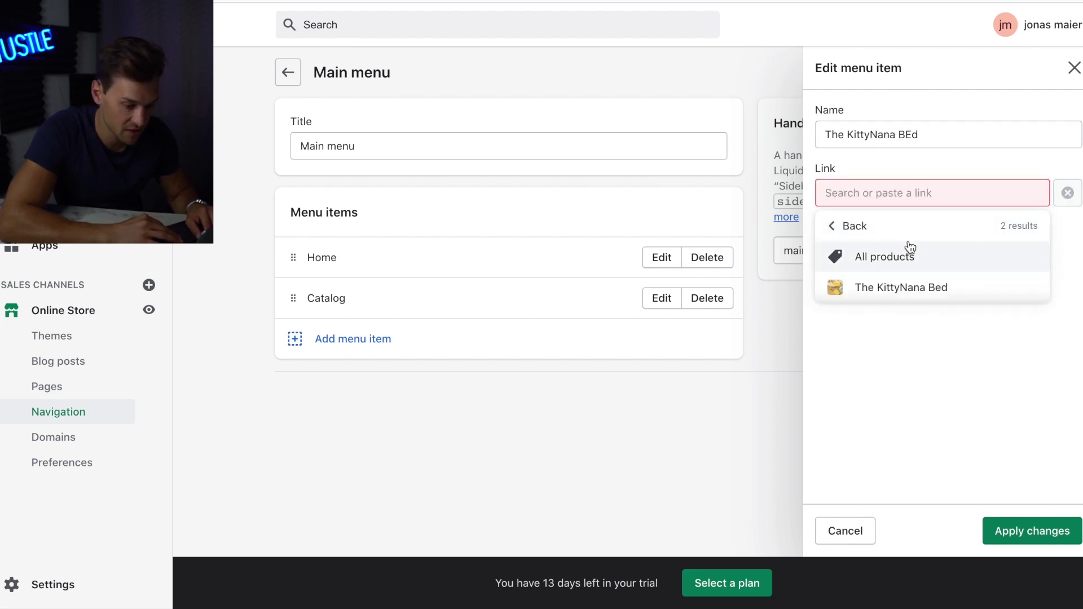
left_click(914, 288)
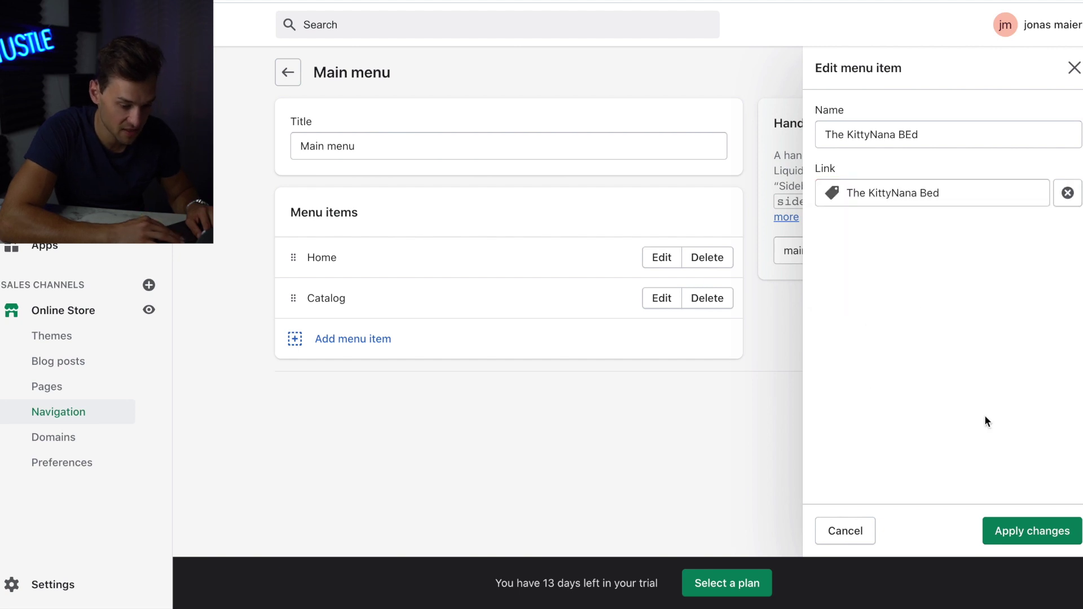
left_click(1025, 533)
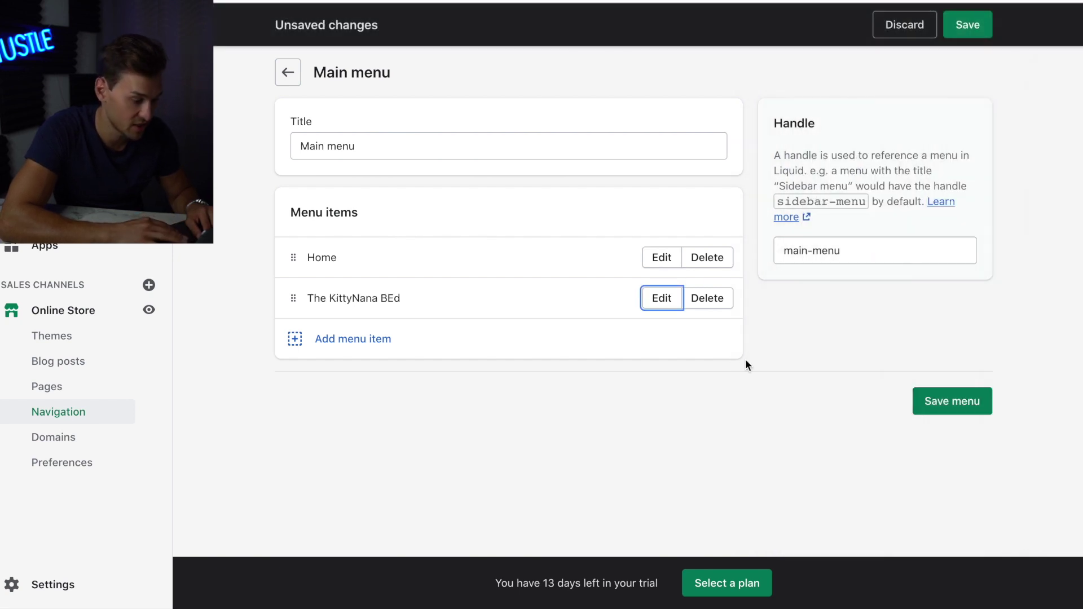
Add Track Your Order and Contact Us main menu items linked to their store pages
left_click(342, 342)
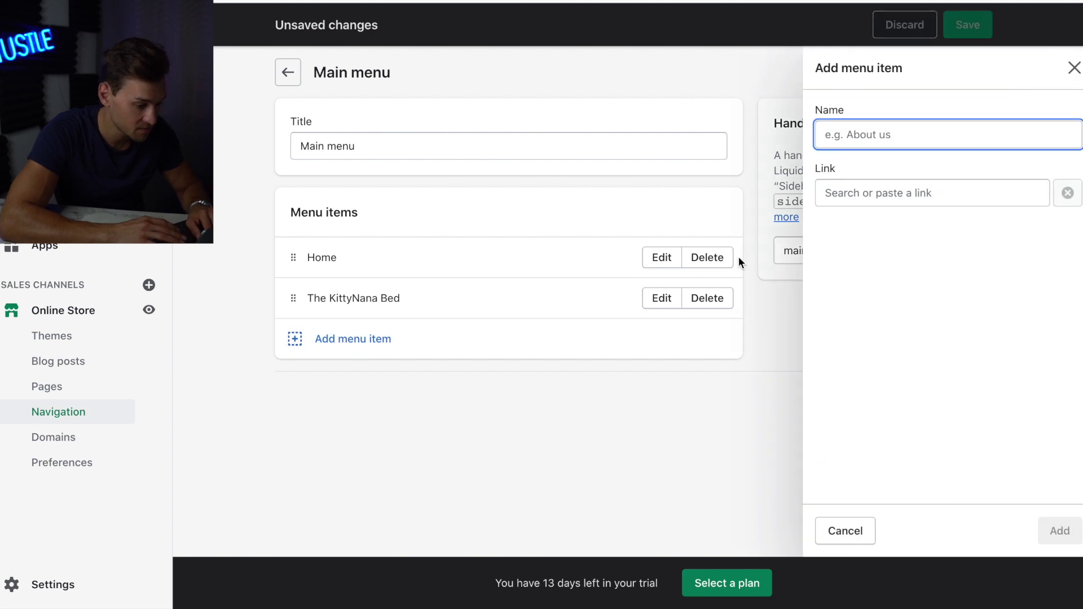
type("Track Your Order")
left_click(908, 191)
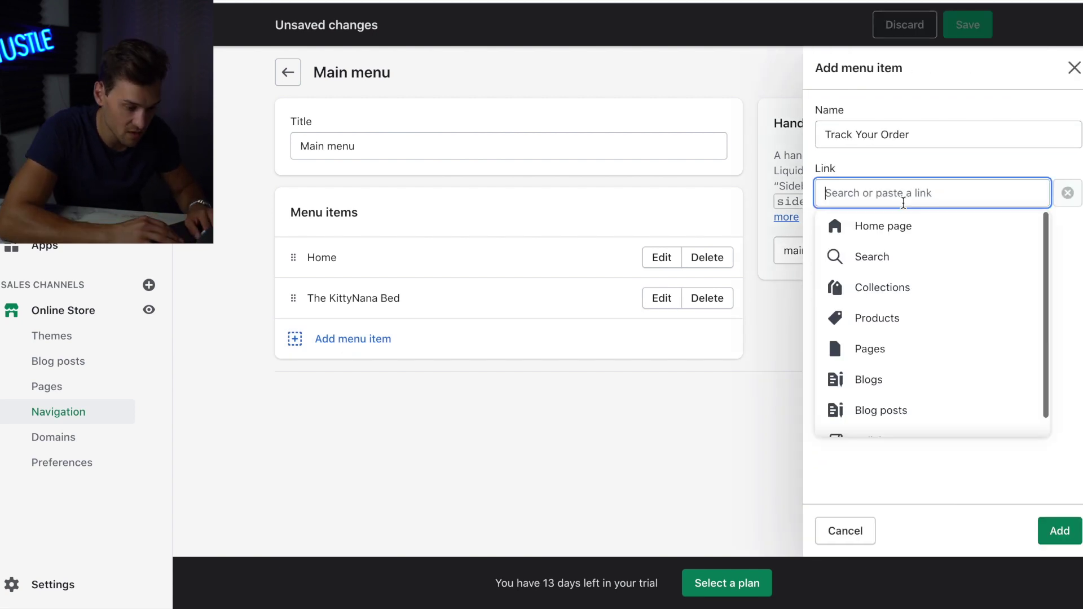
left_click(891, 344)
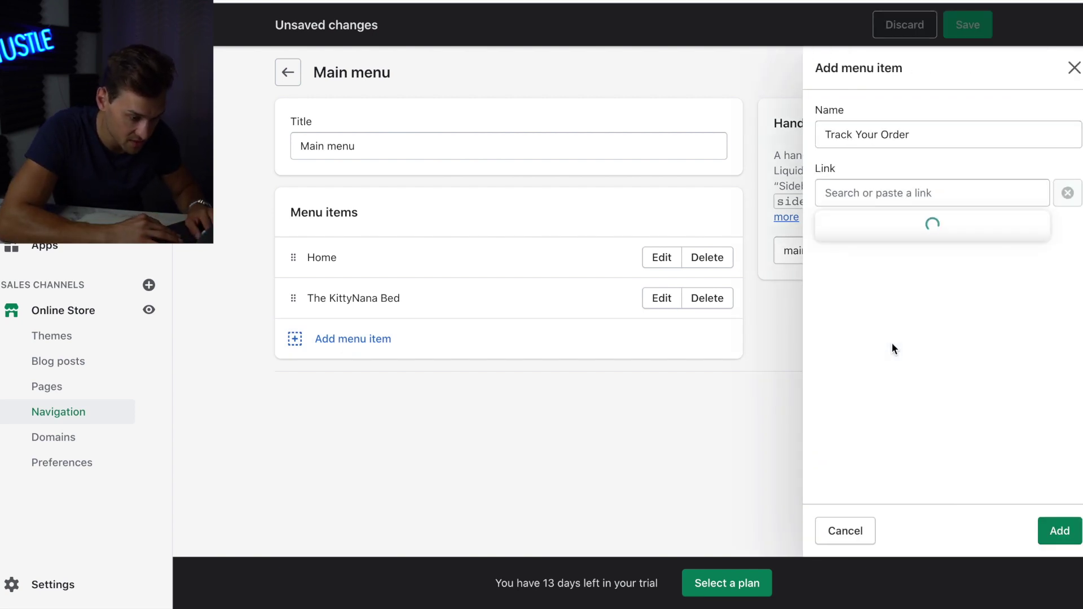
left_click(1059, 531)
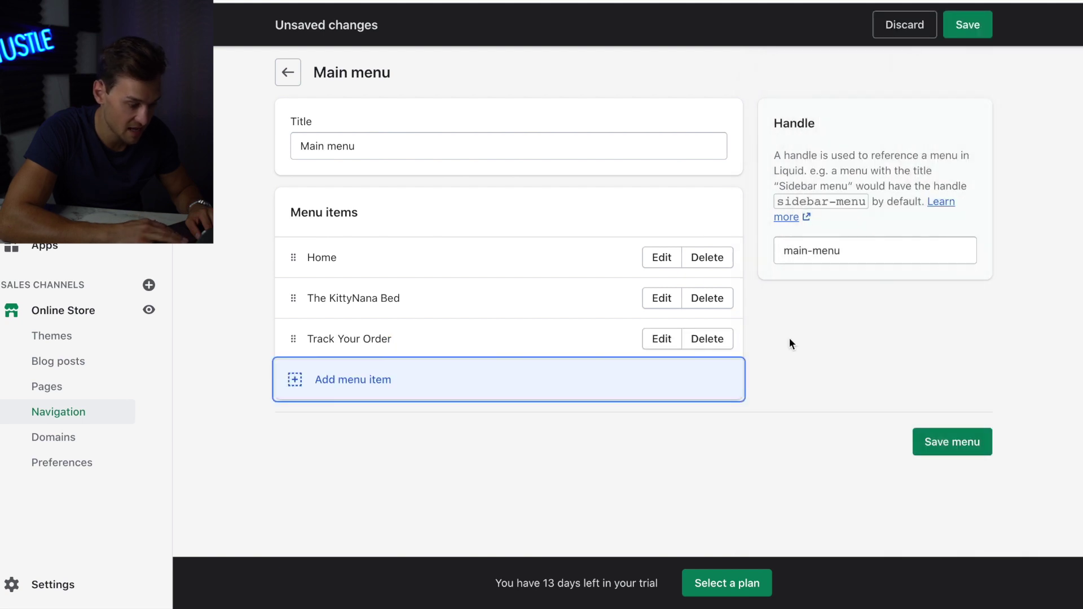
left_click(372, 386)
type("Contact Us")
left_click(974, 193)
left_click(891, 346)
left_click(855, 257)
left_click(1059, 531)
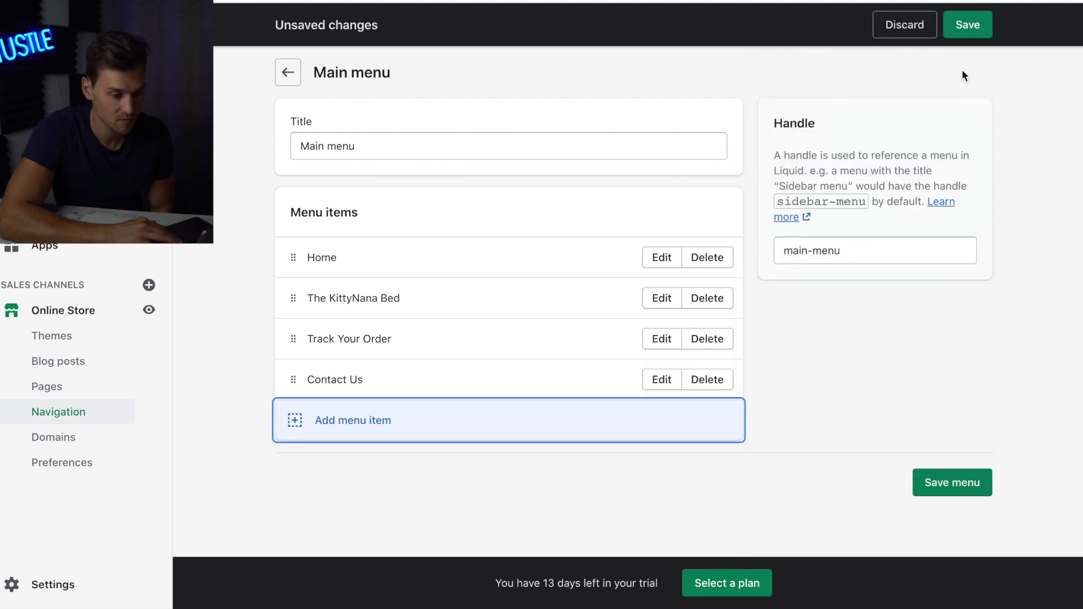
Save the main menu, then add a Privacy Policy footer item linked to the Privacy Policy page
left_click(966, 26)
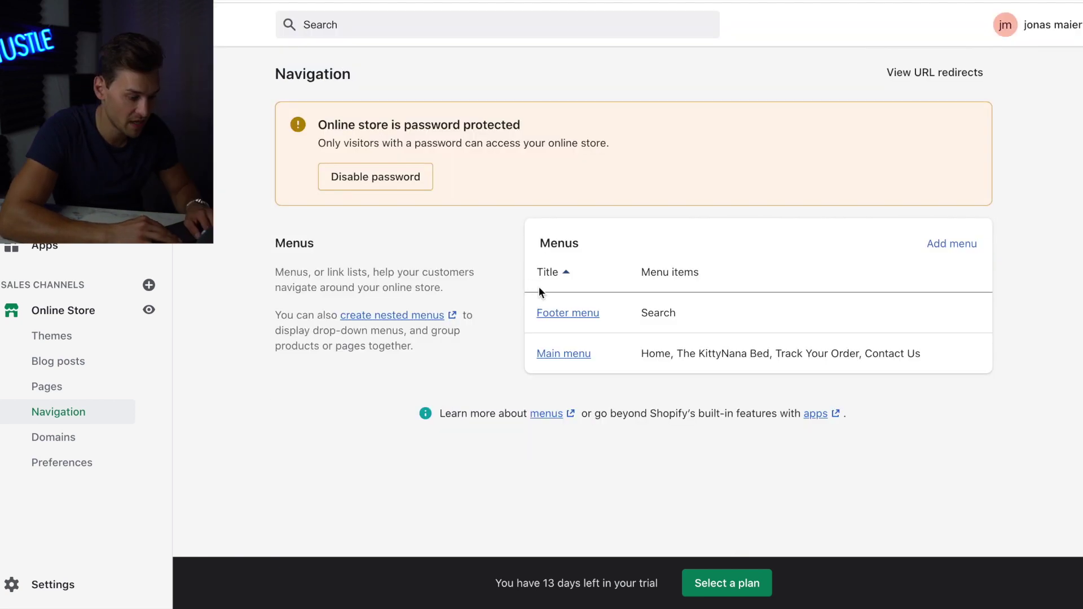
left_click(558, 312)
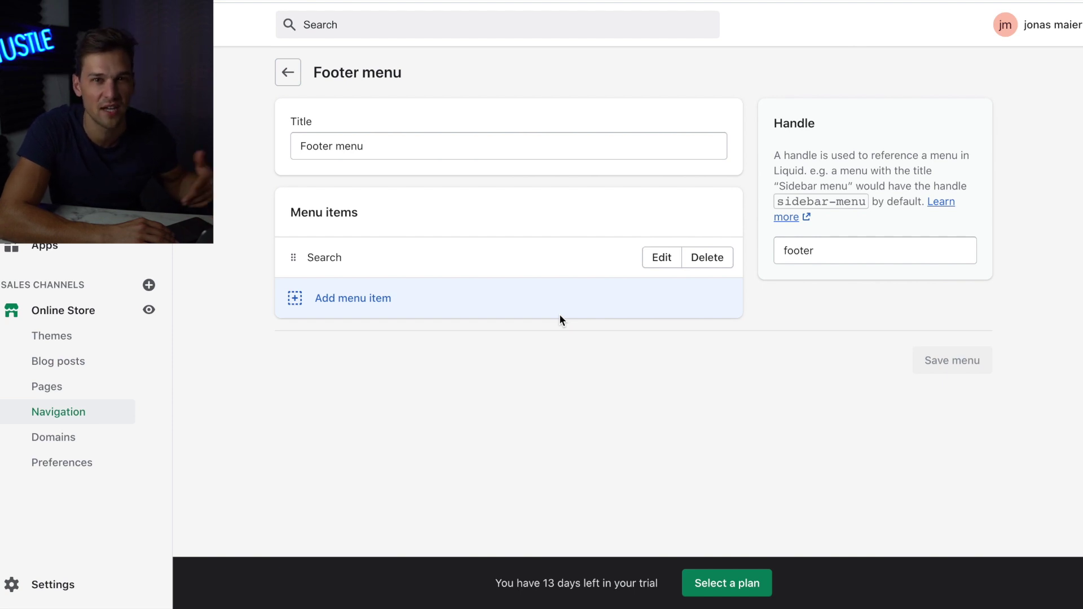
left_click(560, 316)
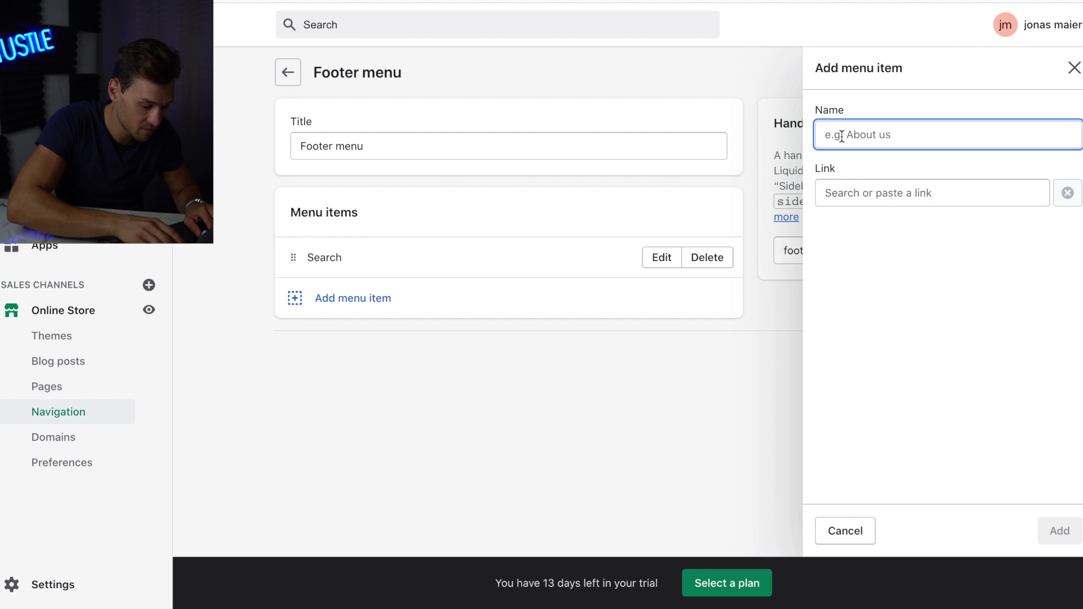
type("Privacy Policy")
key("Tab")
left_click(898, 342)
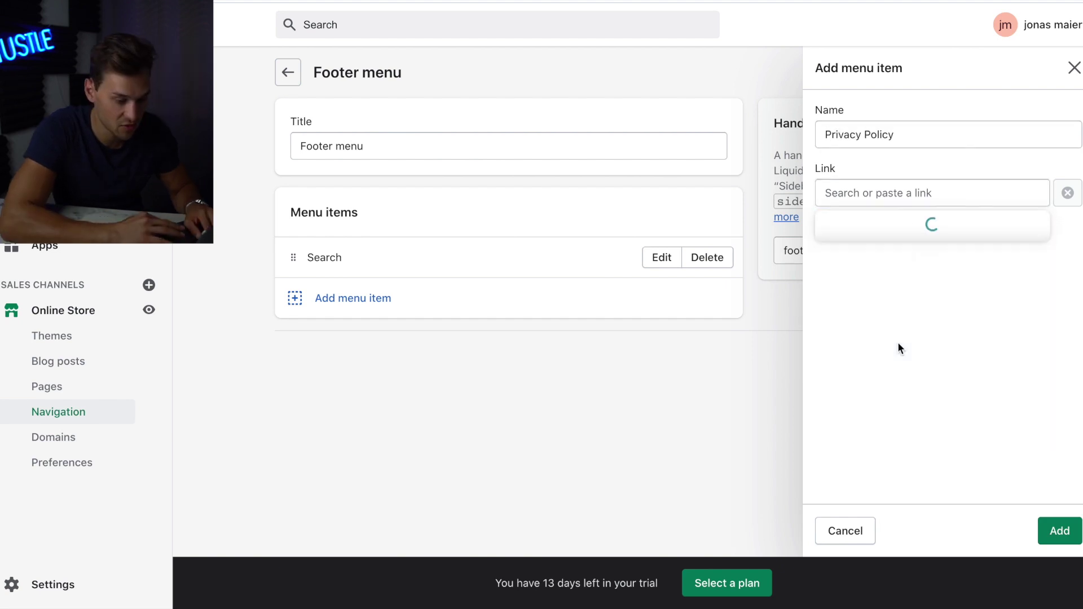
left_click(897, 287)
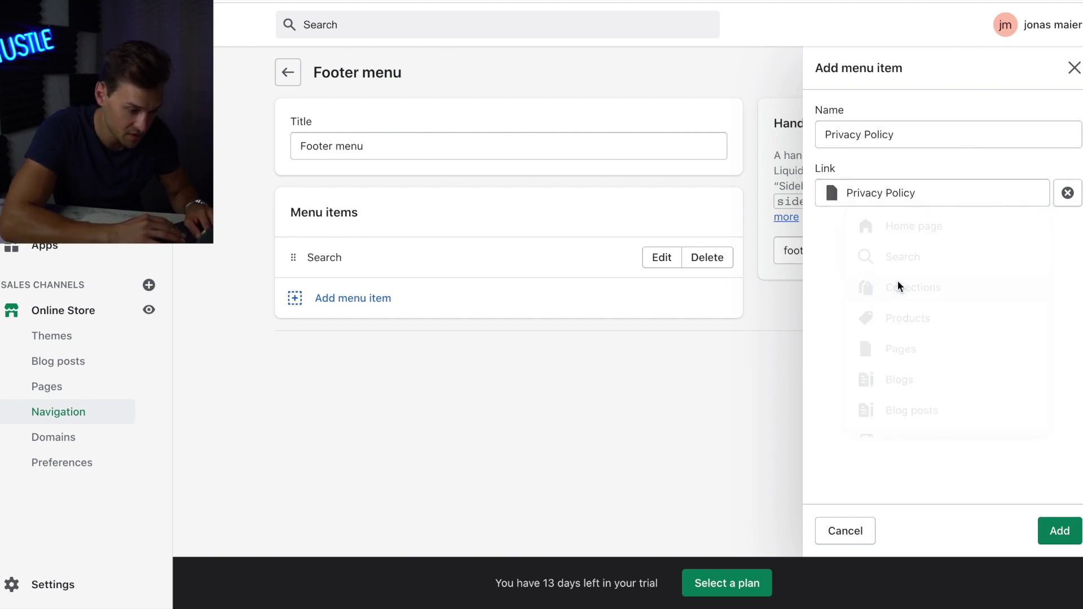
left_click(1059, 530)
Add a Terms Of Service footer item linked to the Terms of Service page
left_click(353, 338)
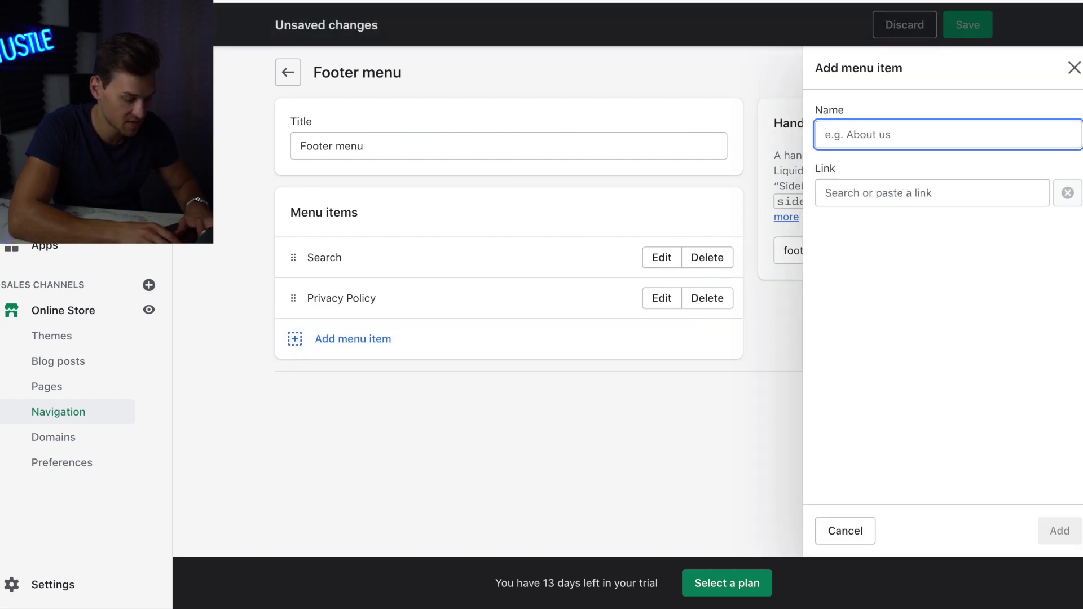
type("Terms Of Service")
key("Tab")
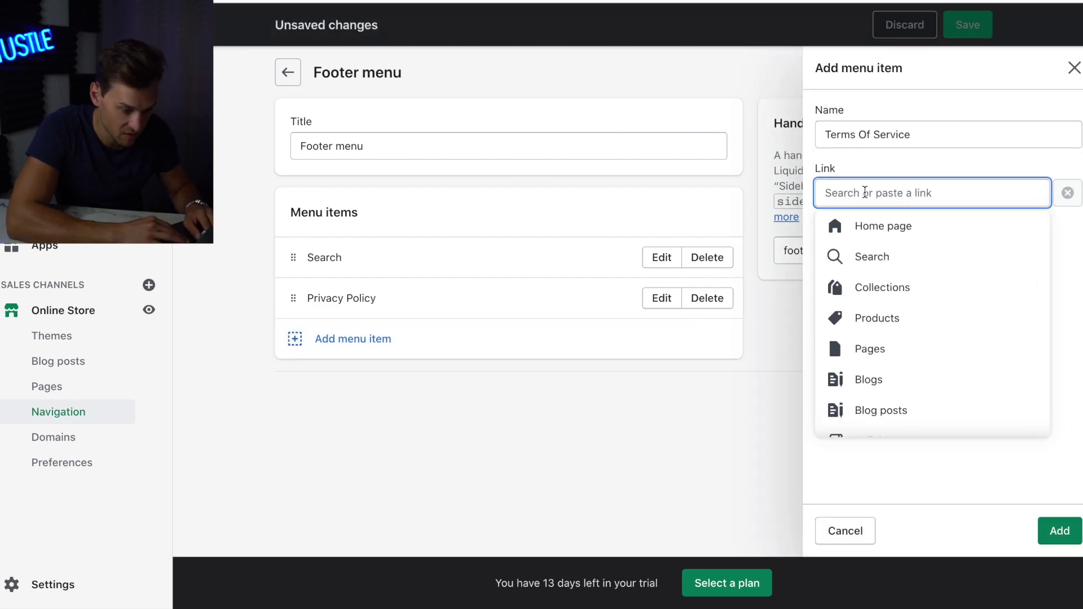
left_click(888, 344)
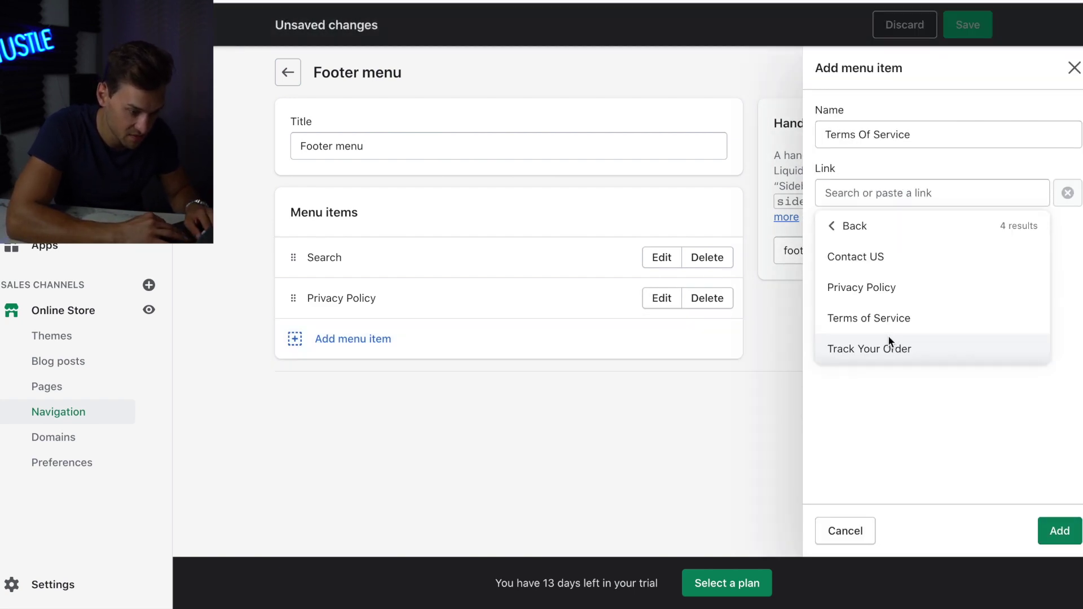
left_click(904, 320)
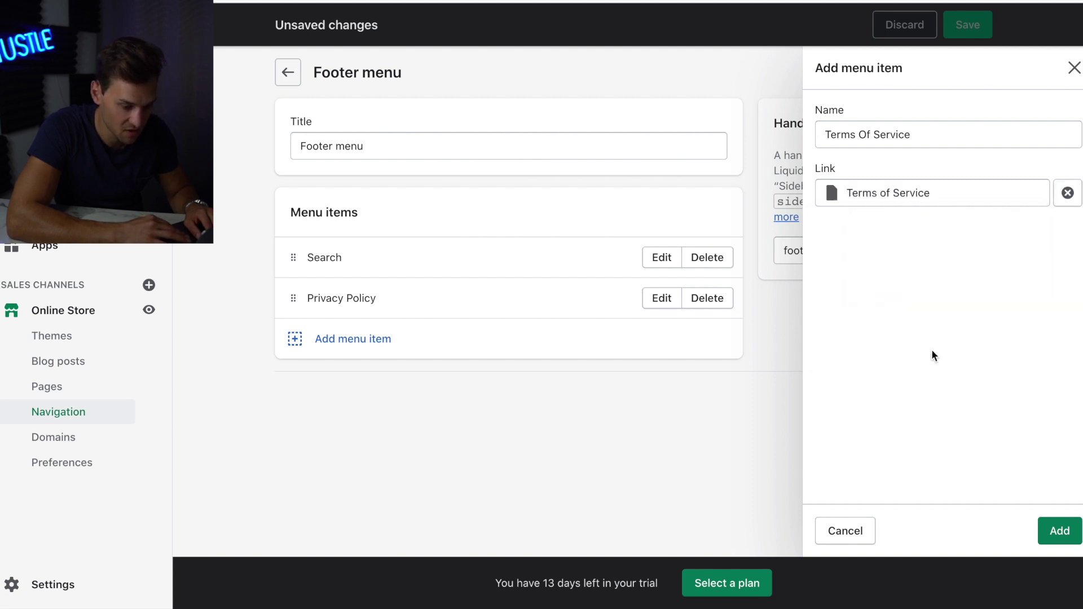
left_click(1064, 530)
Add a Refund Policy item linked to the Refund Policy page and save the footer menu
key("Return")
type("Refund Policy")
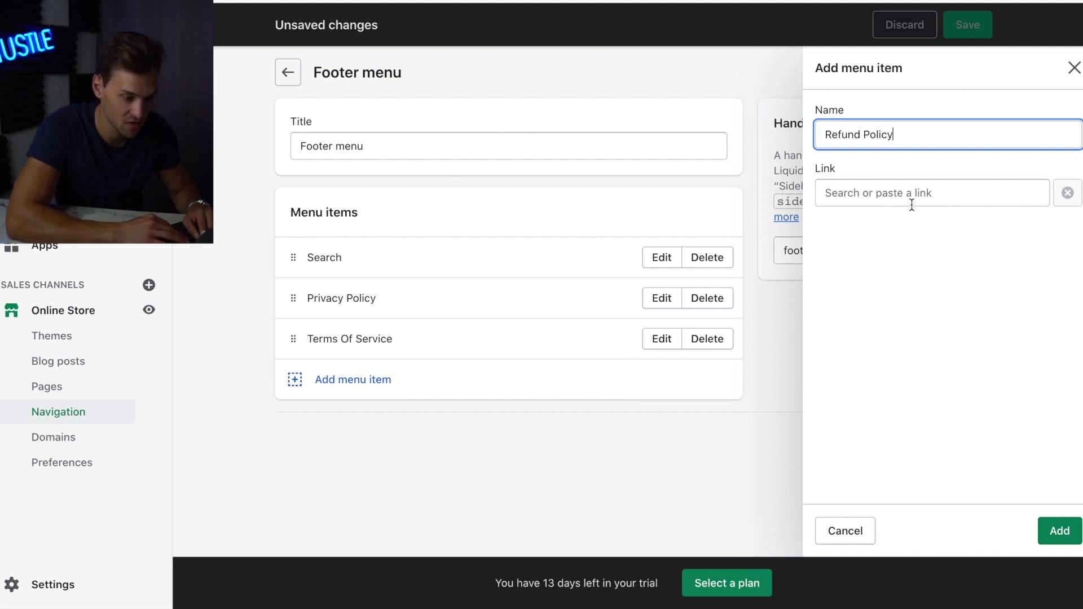
left_click(909, 199)
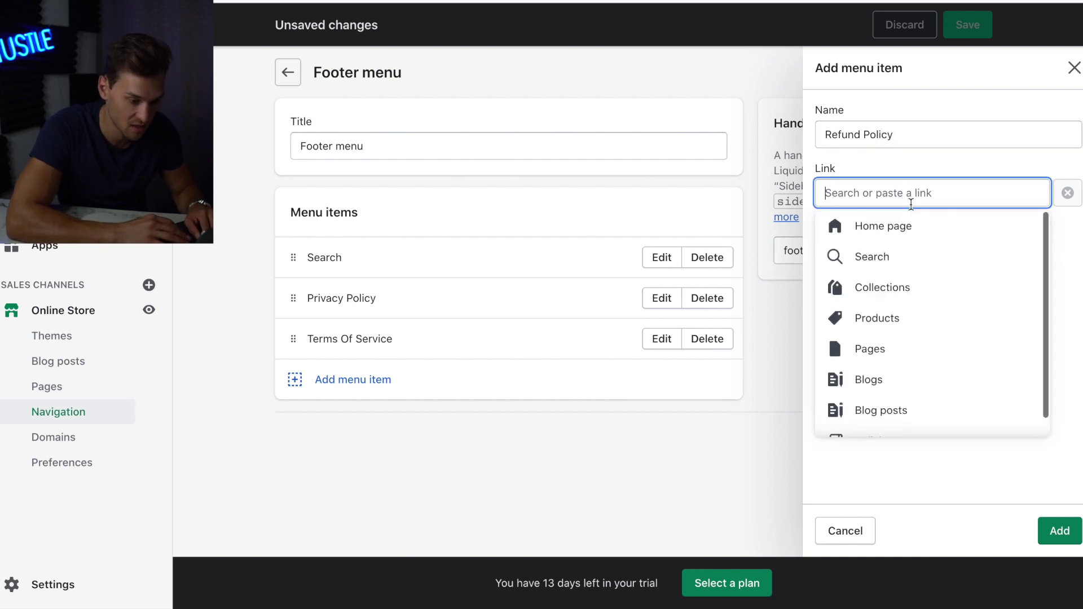
left_click(897, 349)
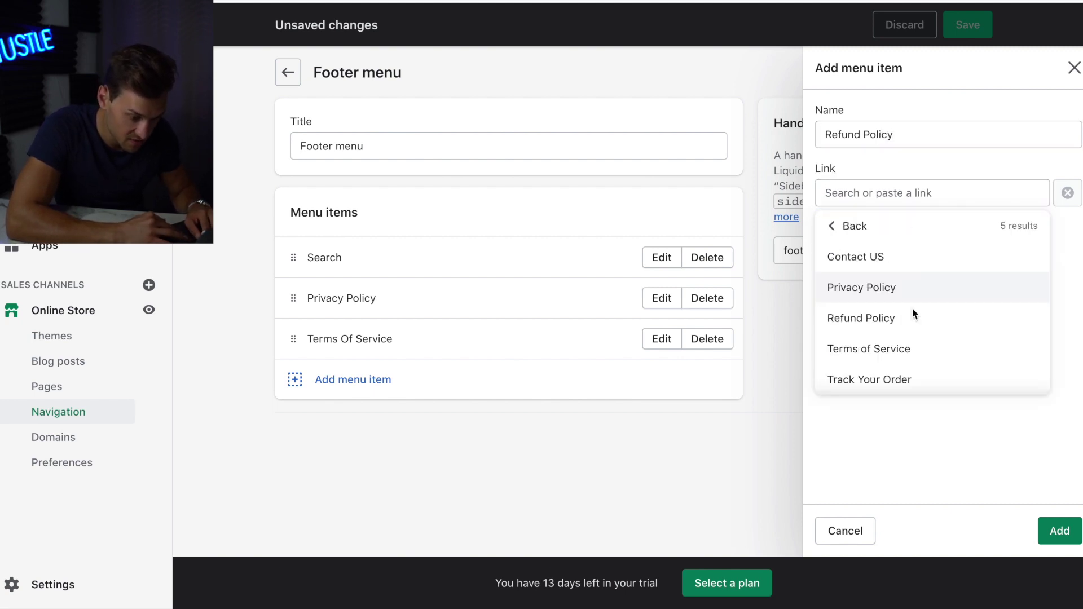
left_click(909, 320)
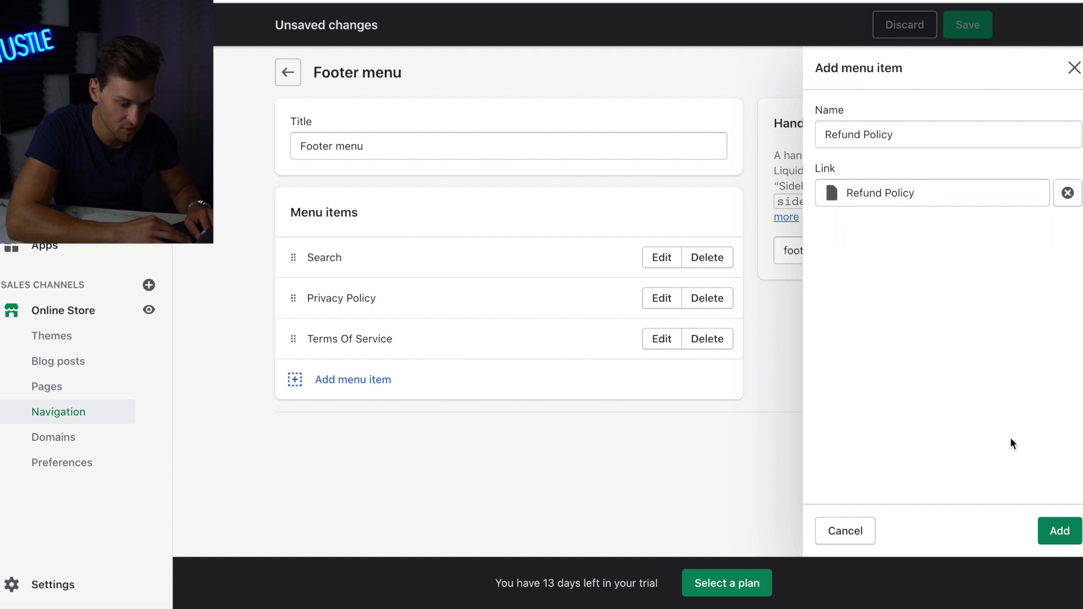
left_click(1073, 537)
left_click(967, 24)
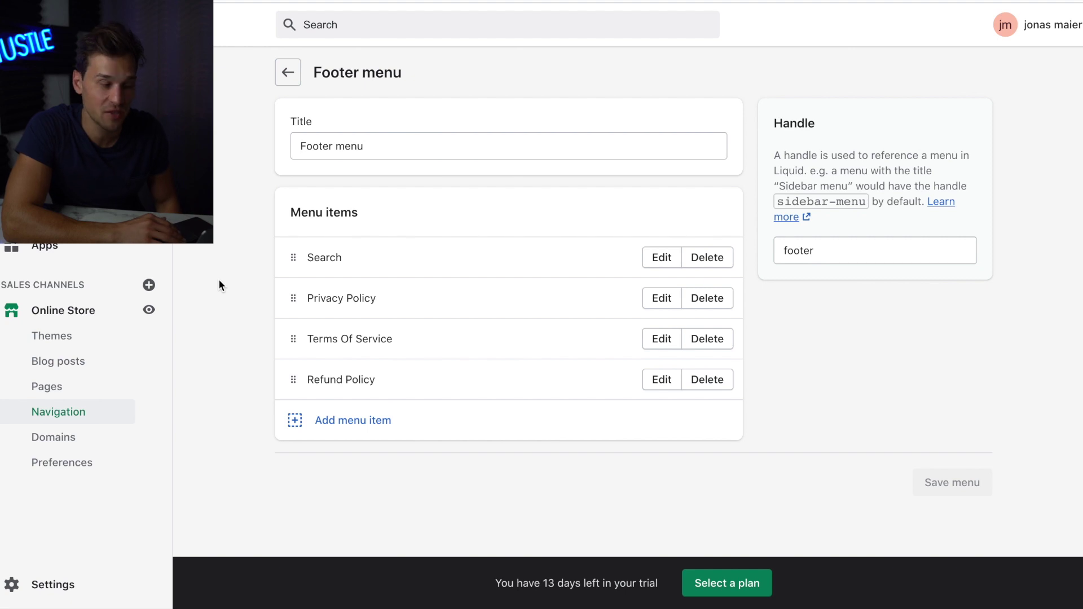
Go to Settings > Notifications and open the email template customizer
left_click(35, 585)
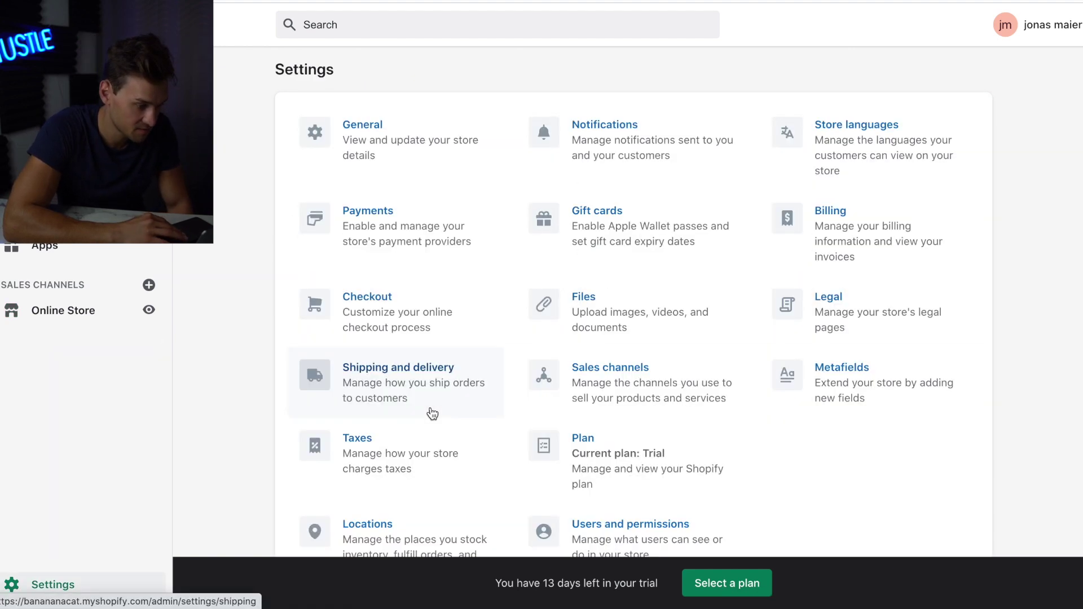
left_click(636, 126)
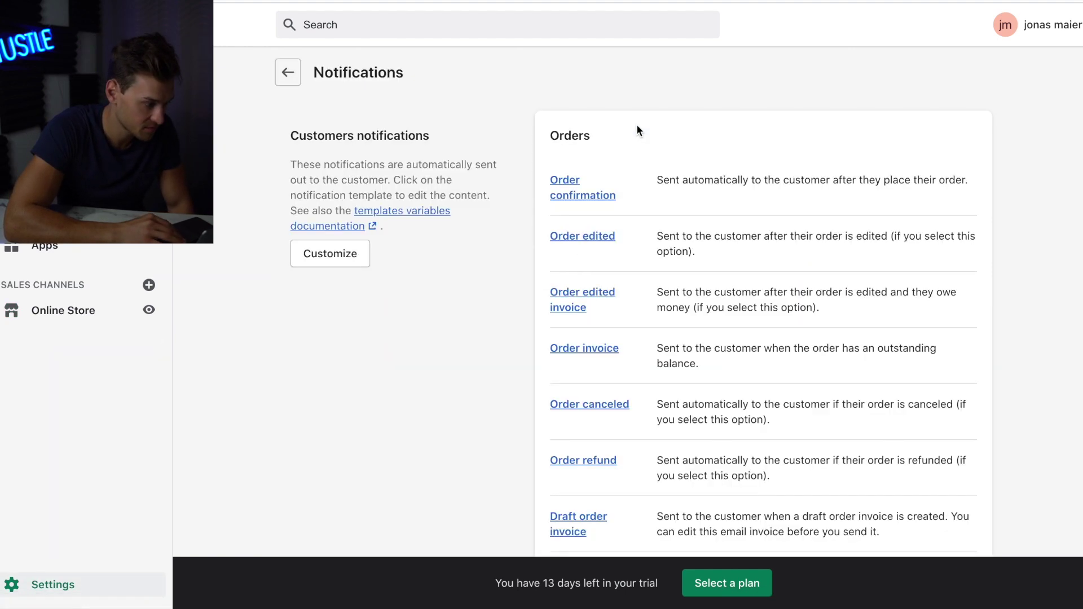
left_click(341, 257)
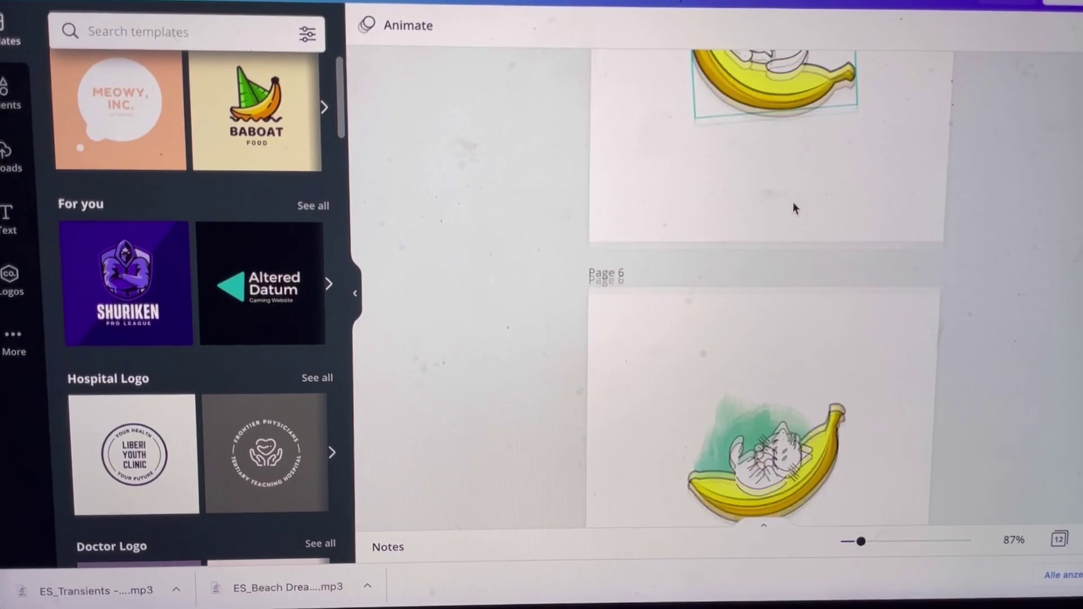
Save the email template branding with the 180-pixel-wide KittyNana banana-cat logo
scroll(788, 210, "down", 5)
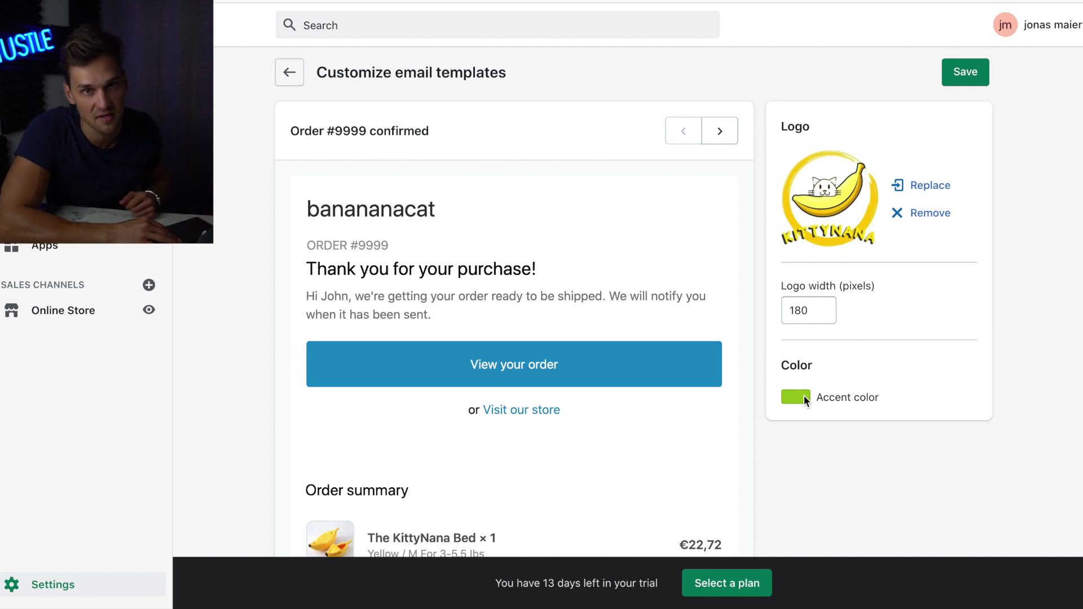
left_click(962, 69)
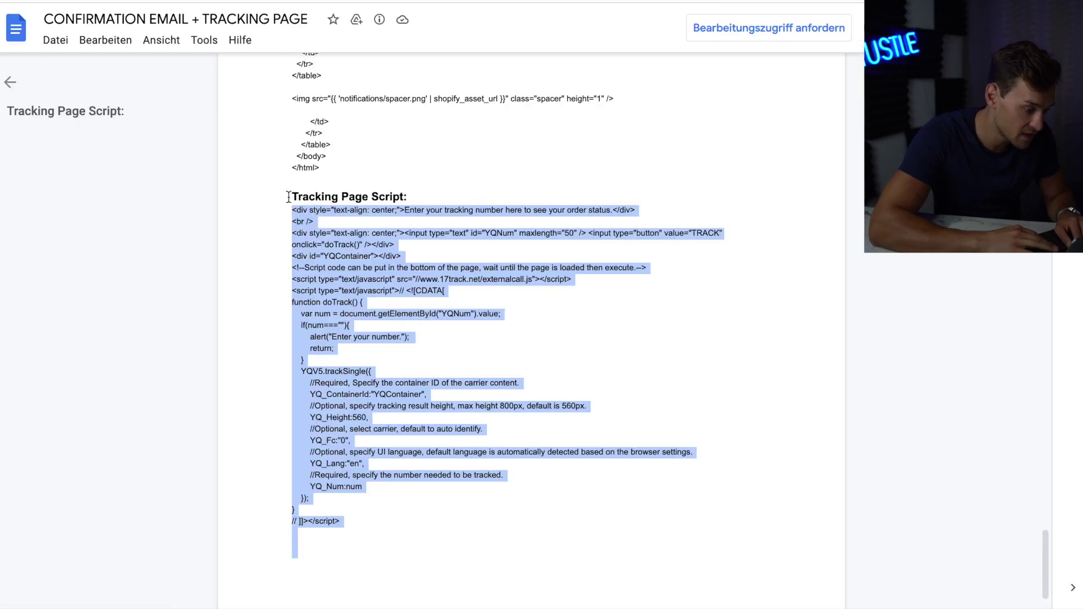
Select the Replace Confirmation Email code through </html>, stopping before the Tracking Page Script
scroll(288, 197, "up", 10)
scroll(288, 197, "up", 10)
left_click_drag(289, 167, 637, 607)
scroll(637, 603, "down", 1)
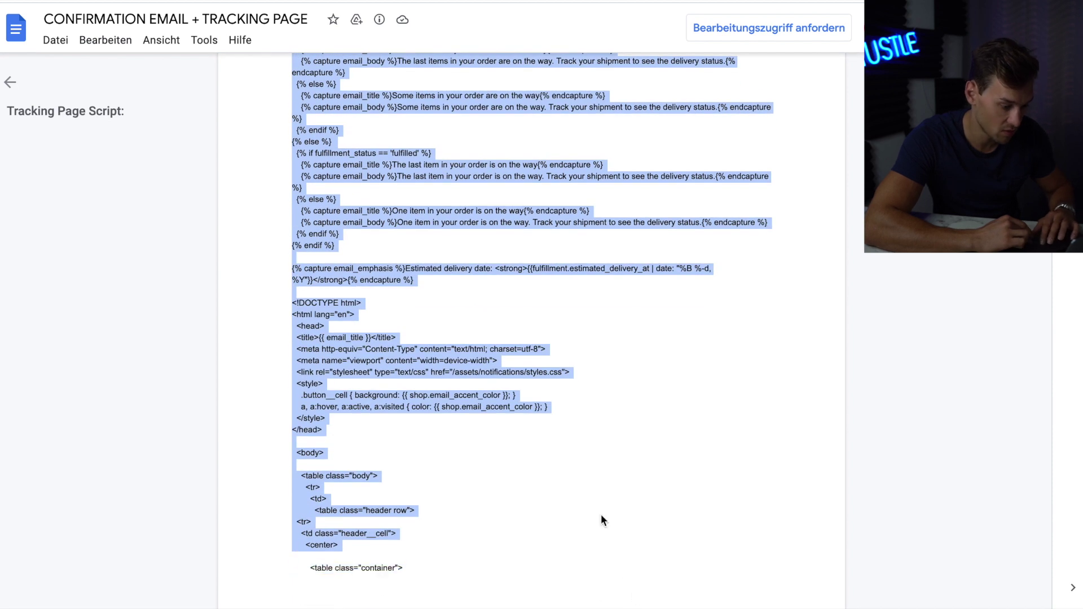
scroll(600, 520, "down", 5)
scroll(601, 518, "down", 14)
left_click(598, 491, "shift")
scroll(599, 490, "down", 7)
scroll(598, 490, "down", 16)
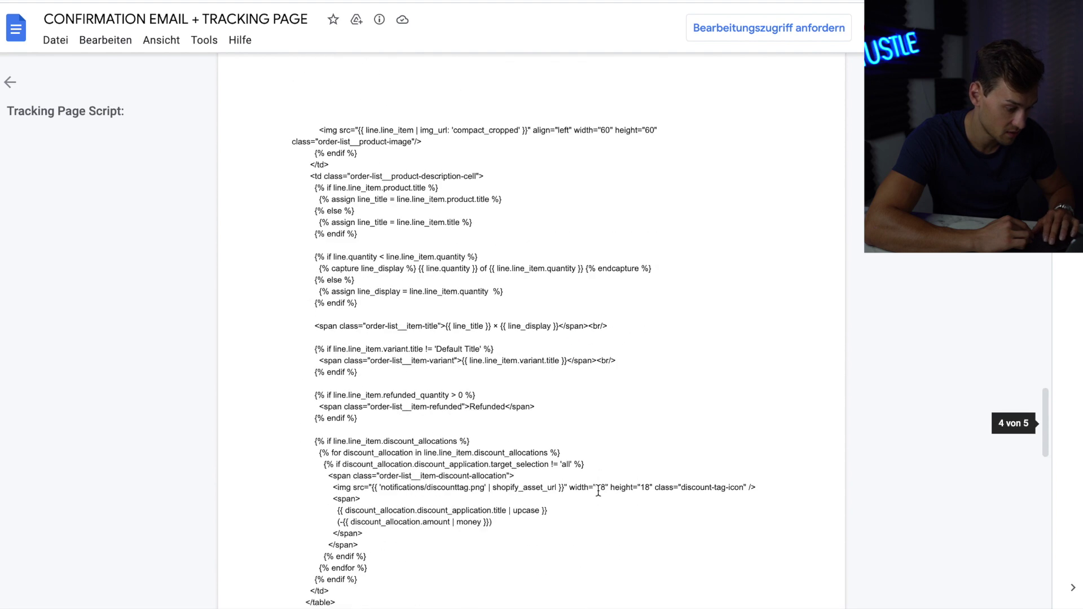
scroll(598, 490, "down", 14)
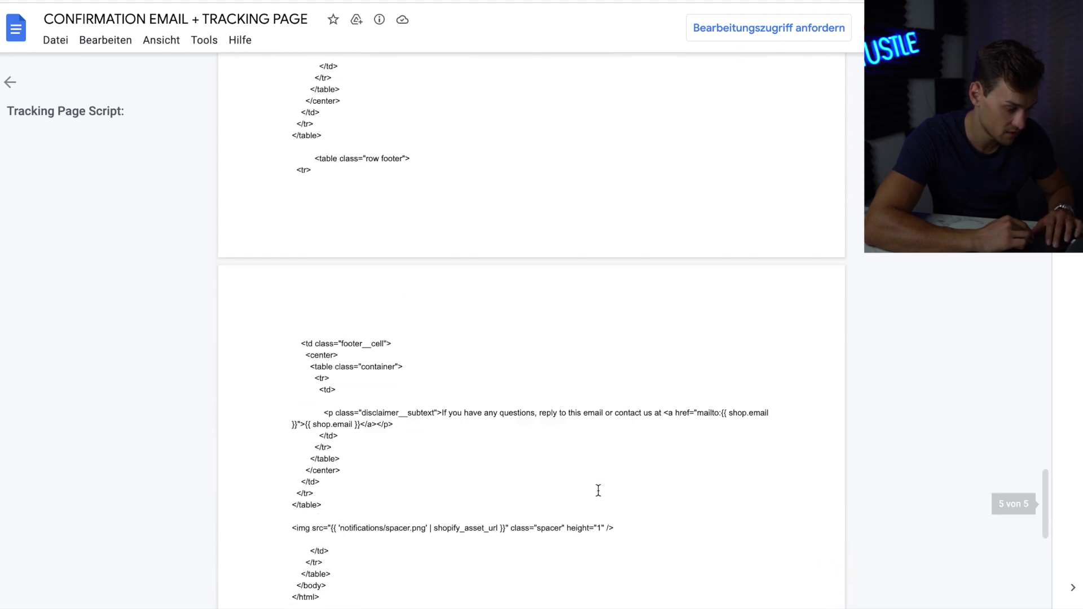
scroll(599, 490, "down", 1)
left_click(598, 490, "shift")
left_click(391, 294, "shift")
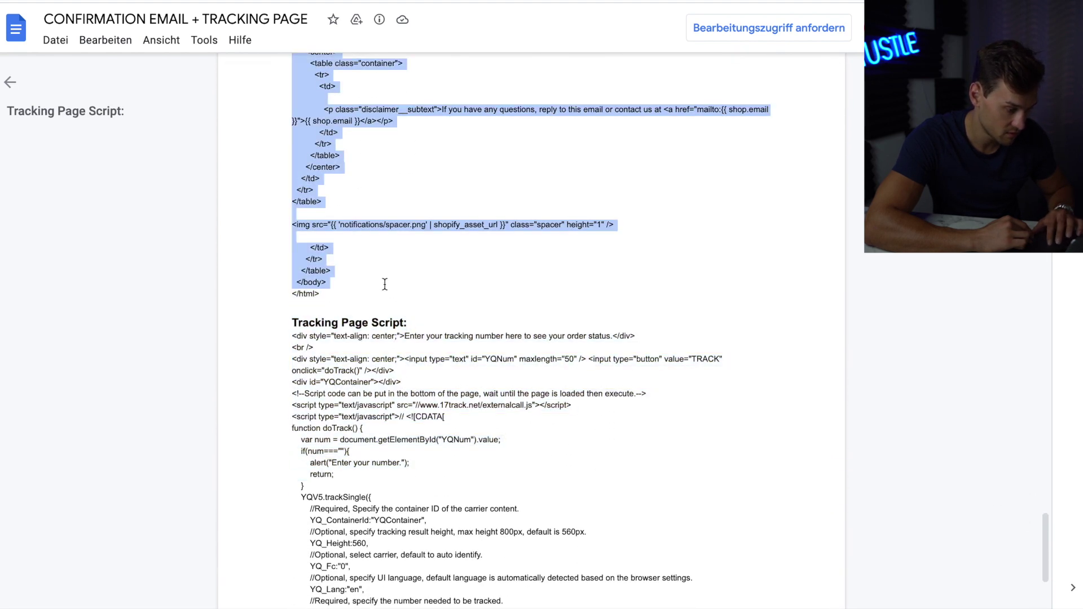
Replace the Order confirmation email's entire HTML body with the copied template code
key("alt+Tab")
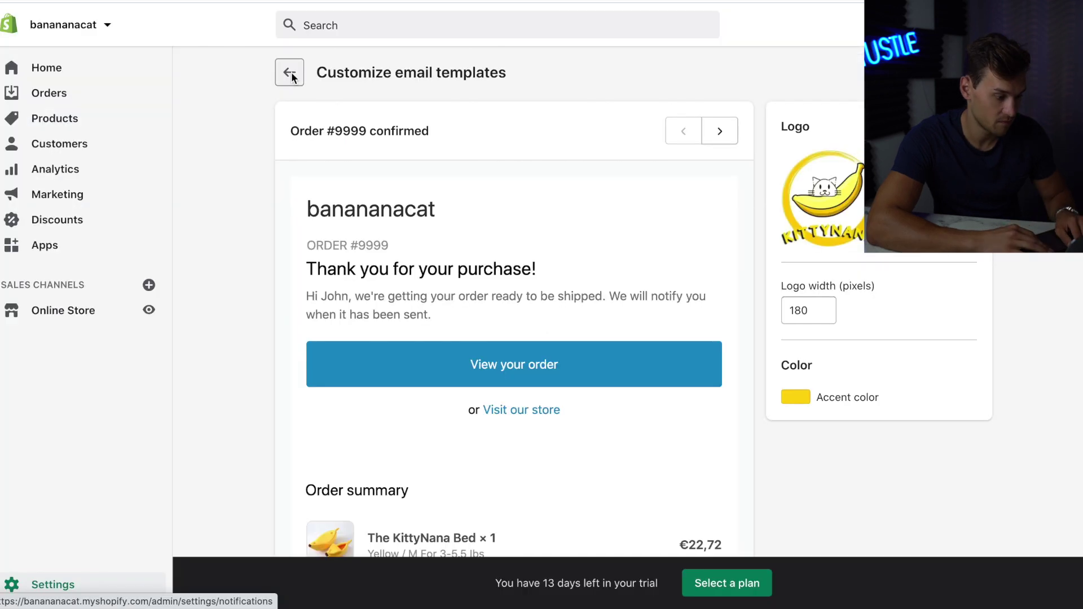
left_click(288, 72)
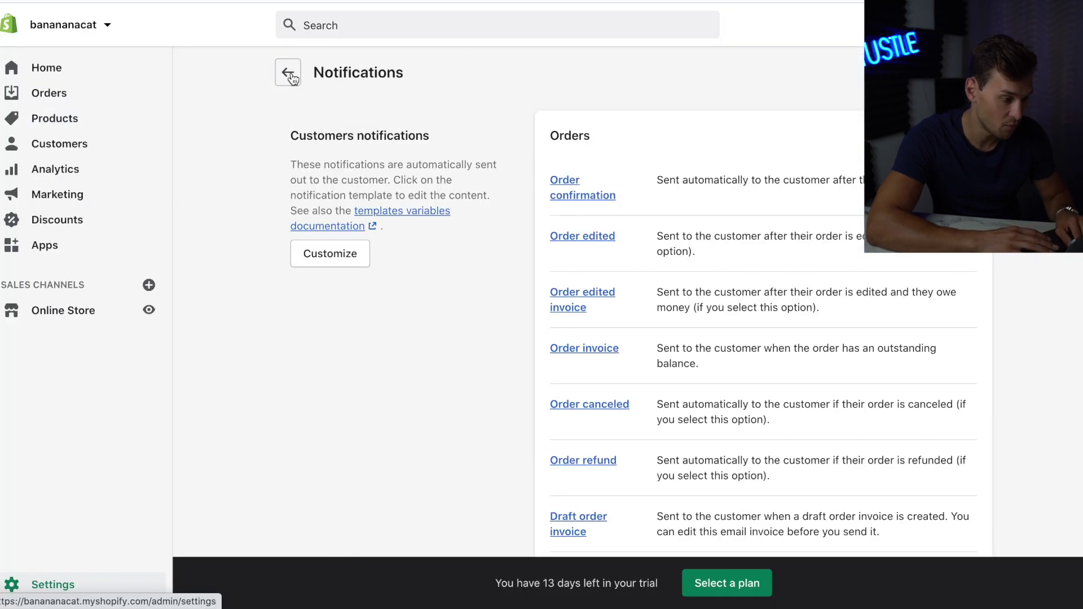
left_click(570, 196)
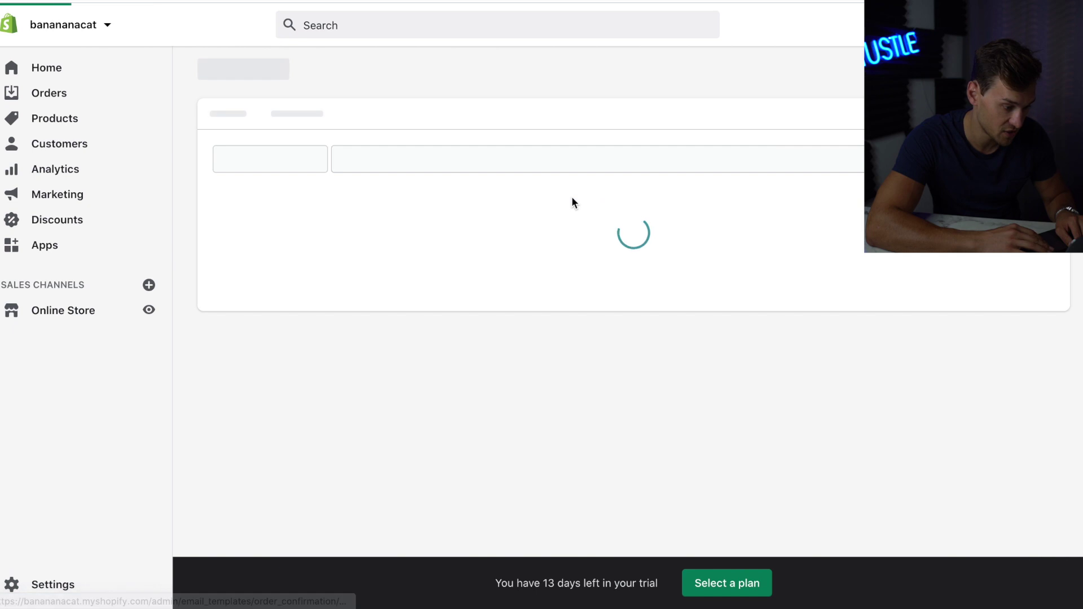
key("ctrl+a")
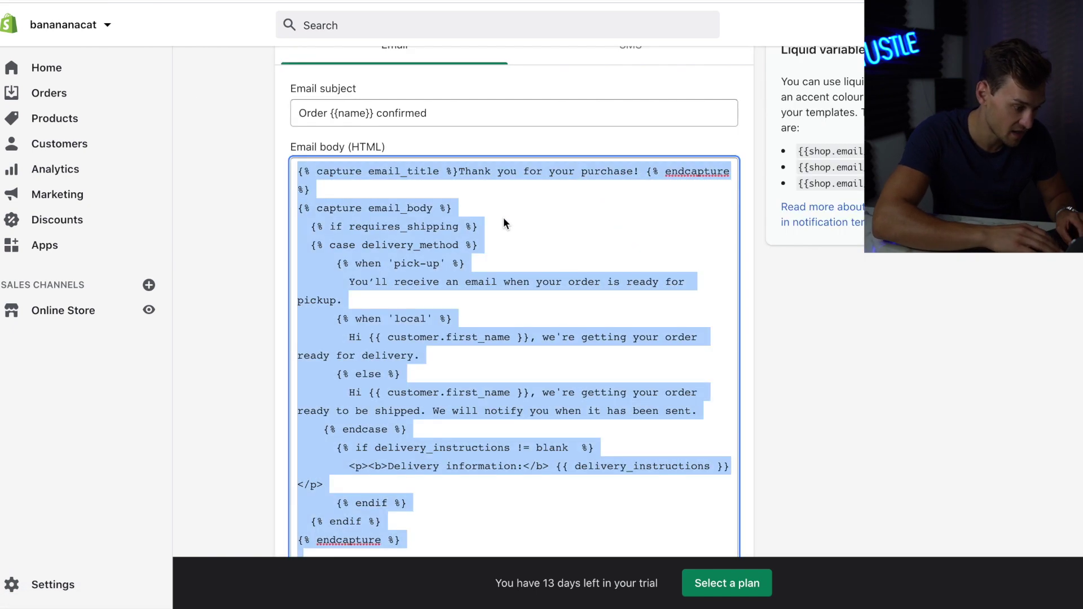
key("ctrl+v")
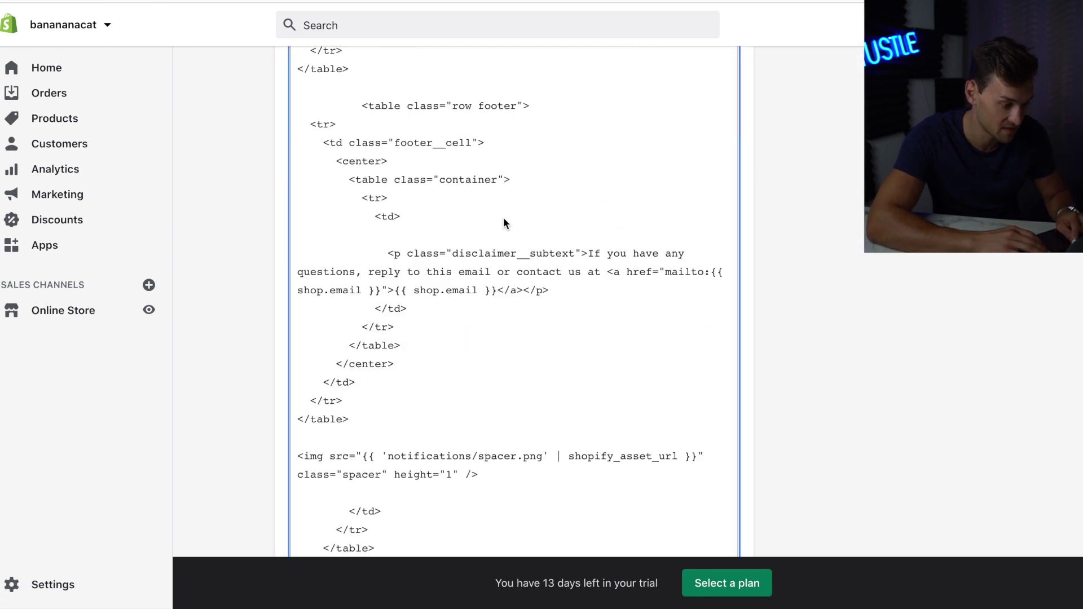
scroll(503, 223, "up", 5)
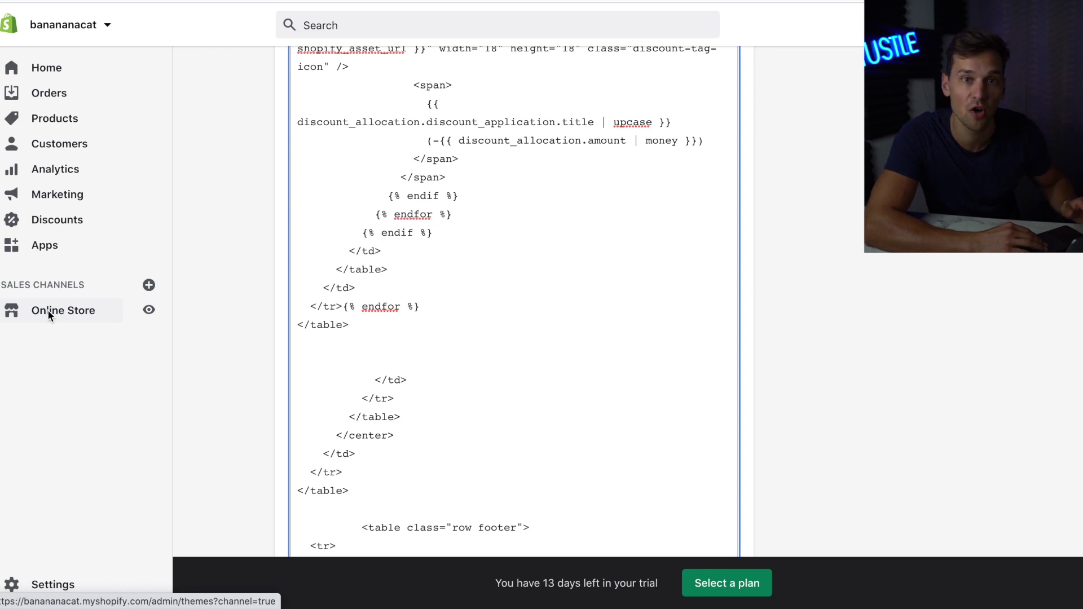
left_click(47, 309)
Check the Track Your Order page address and select the yourstorename placeholder track URL to replace
left_click(58, 387)
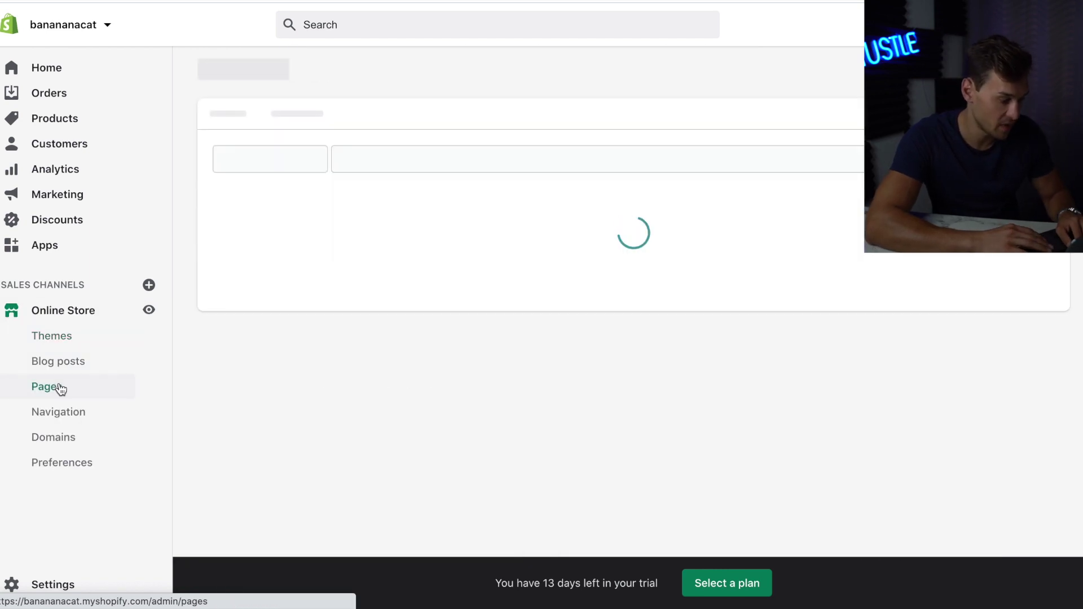
scroll(286, 422, "down", 3)
left_click(286, 422)
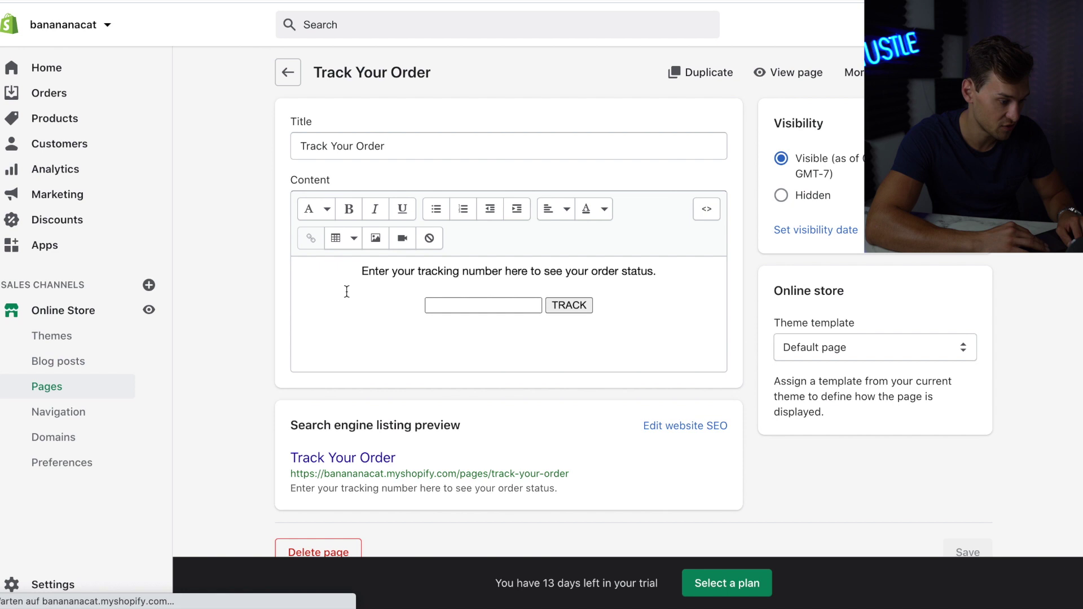
scroll(340, 413, "down", 1)
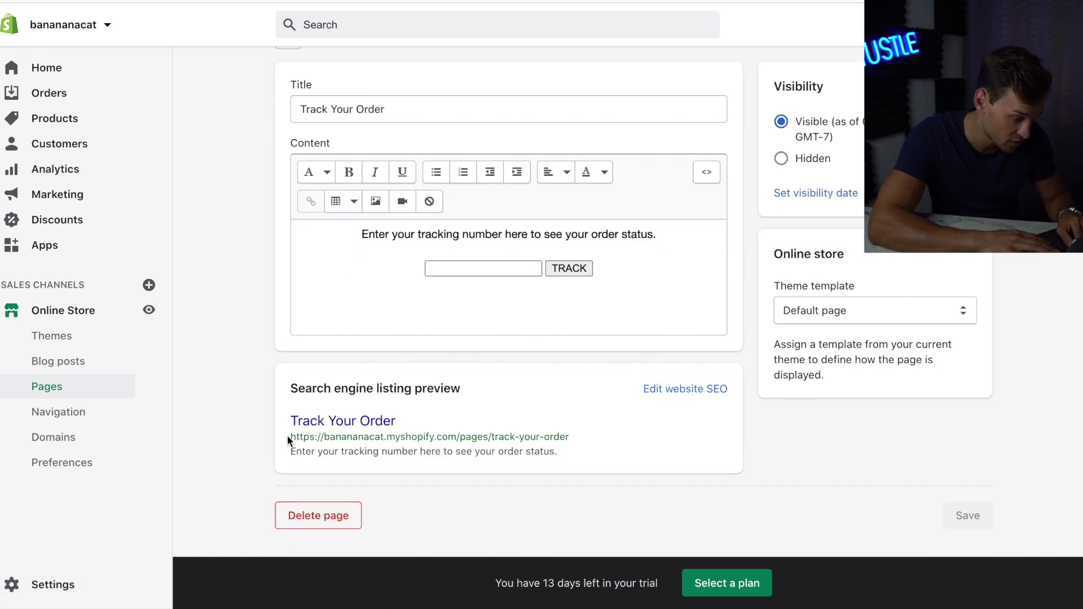
left_click_drag(289, 437, 456, 435)
key("ctrl+c")
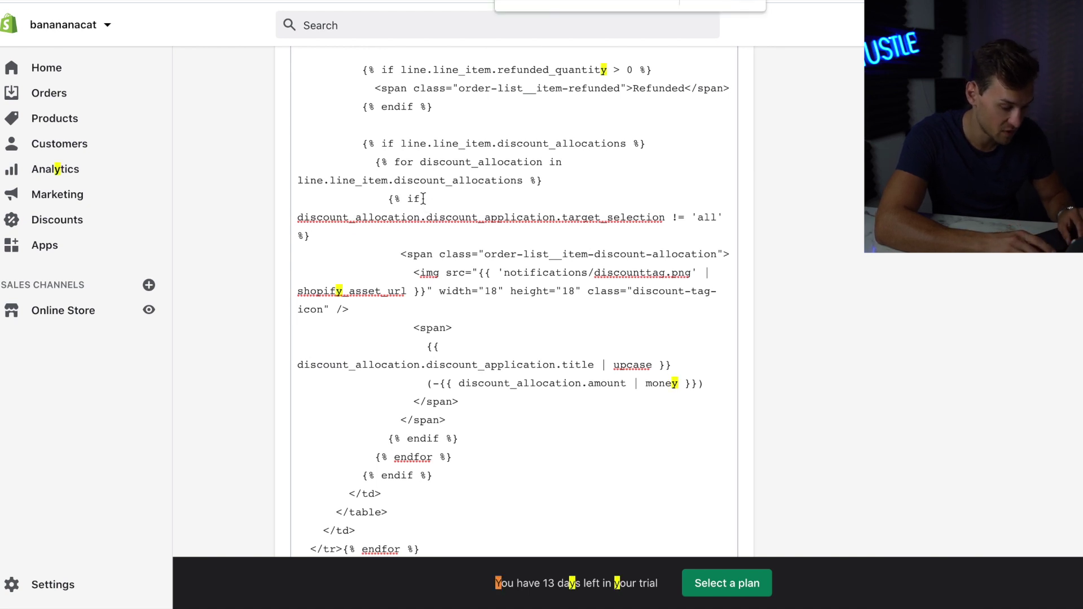
type("yoursto")
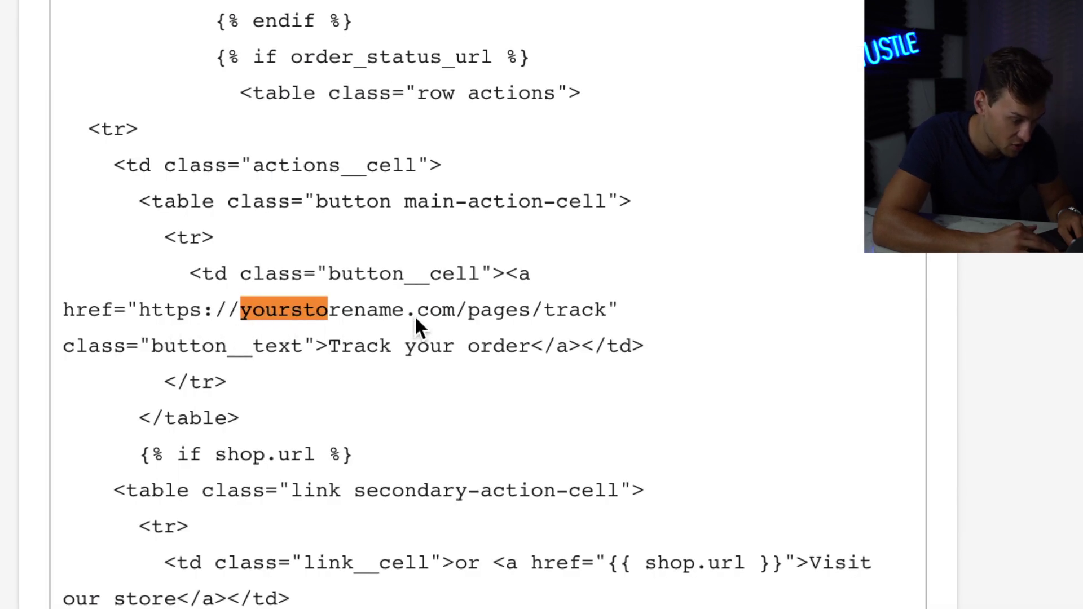
left_click(138, 307)
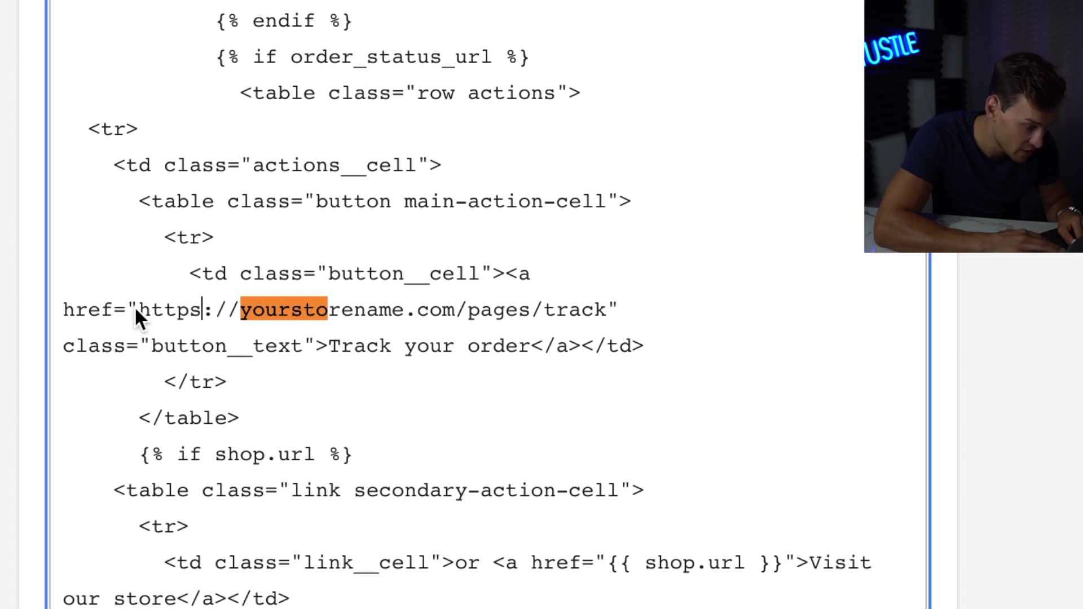
left_click_drag(137, 307, 607, 314)
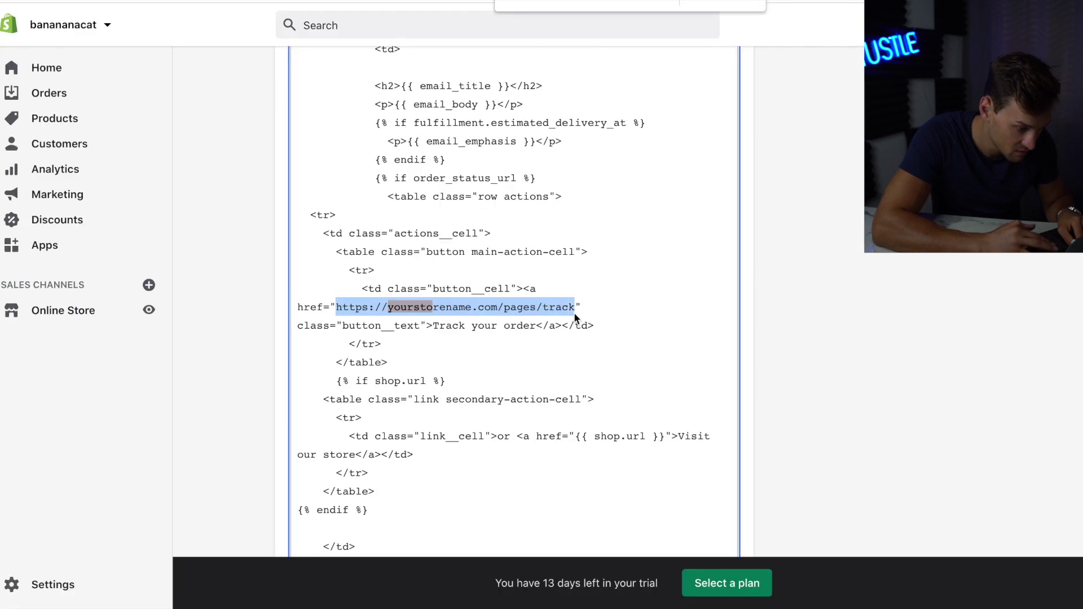
scroll(574, 313, "up", 15)
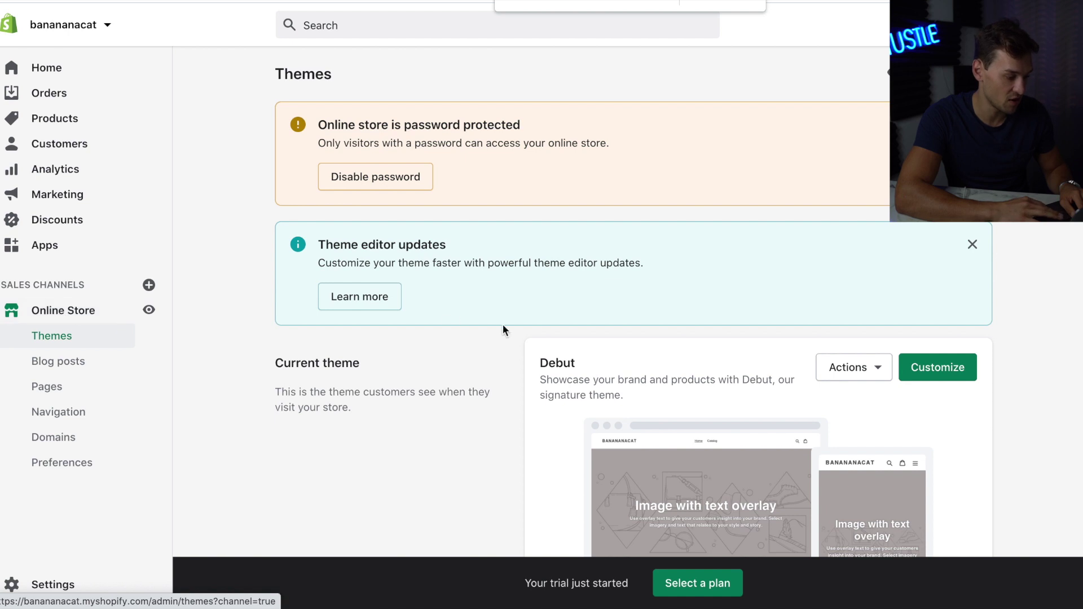
Scroll down the Online Store themes page
scroll(502, 324, "down", 4)
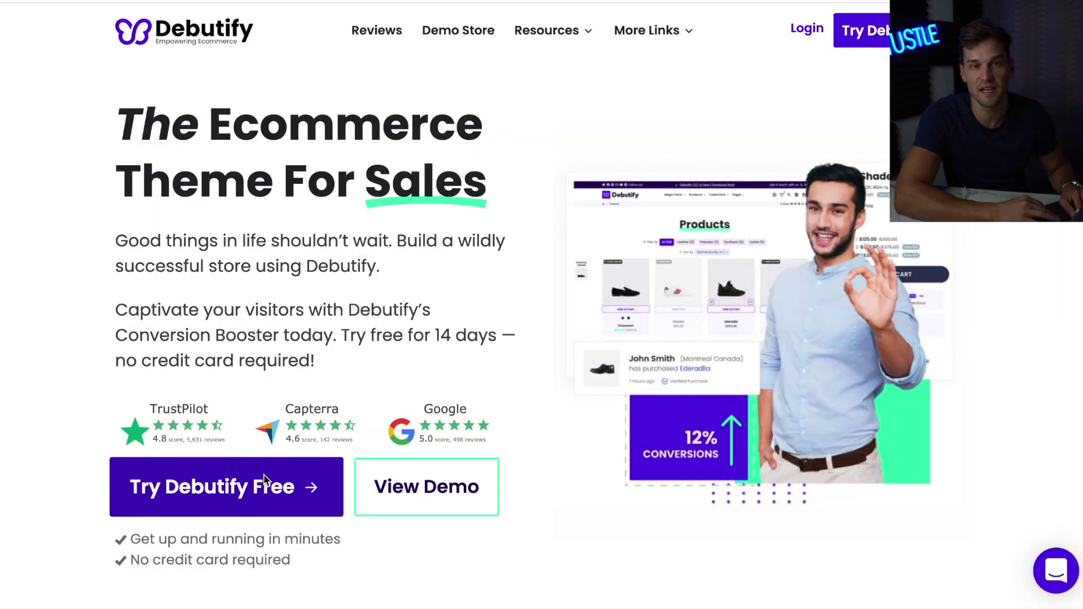
Sign up for Debutify's free trial with your name, email and myshopify domain, then install the app
left_click(265, 484)
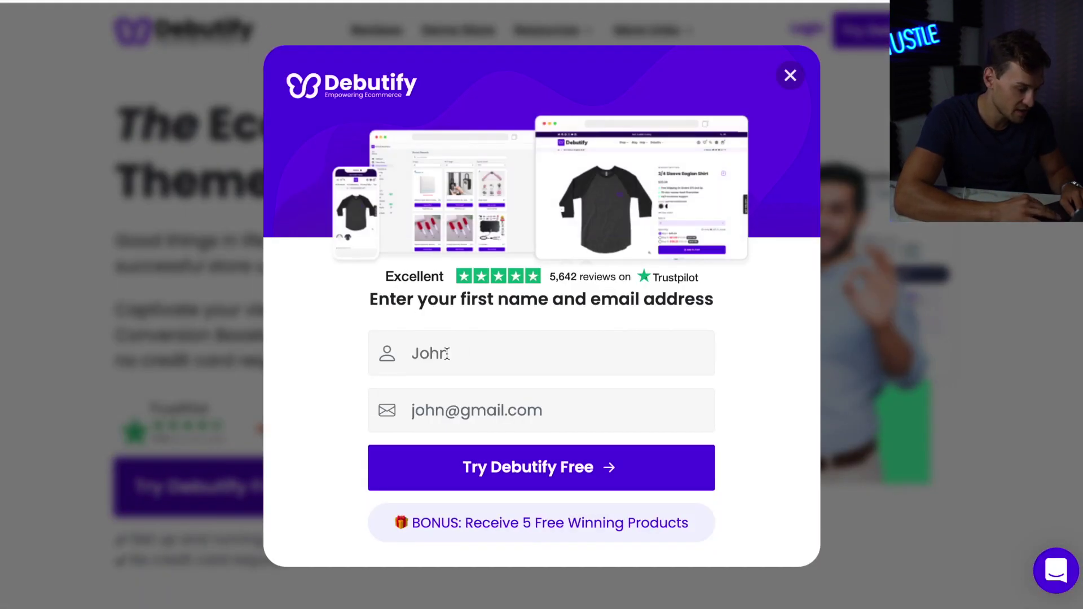
left_click(476, 352)
type("jonas maier")
key("Tab")
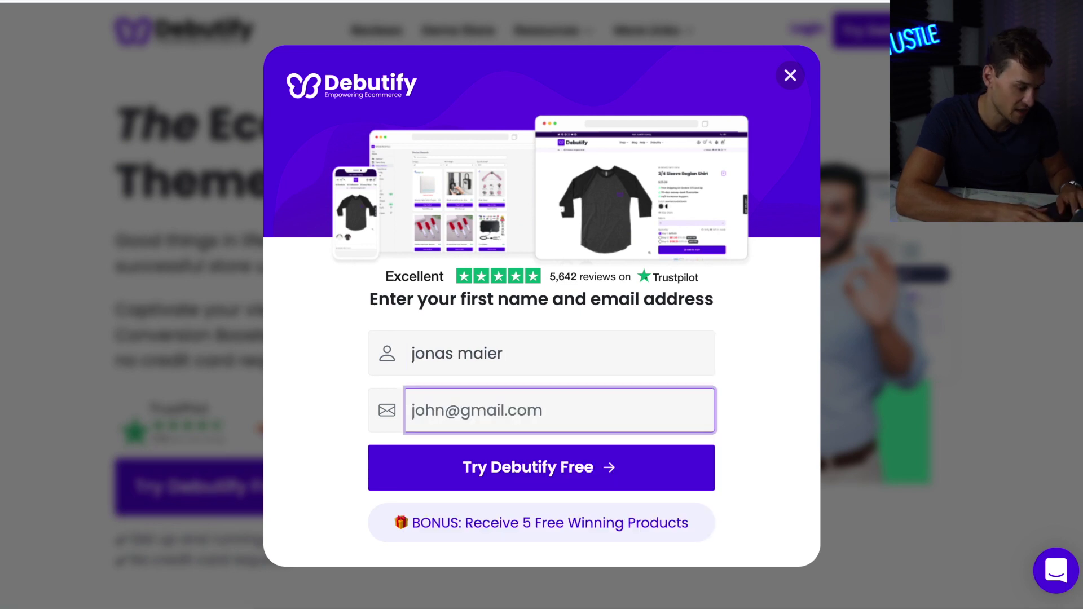
type("j")
key("Down")
key("Return")
key("Return")
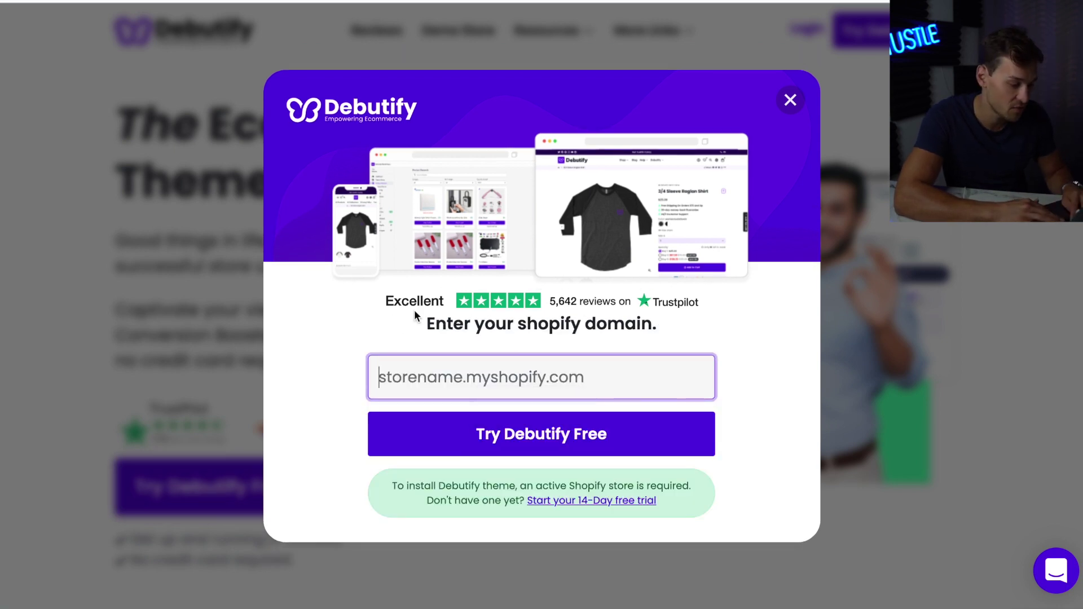
key("ctrl+v")
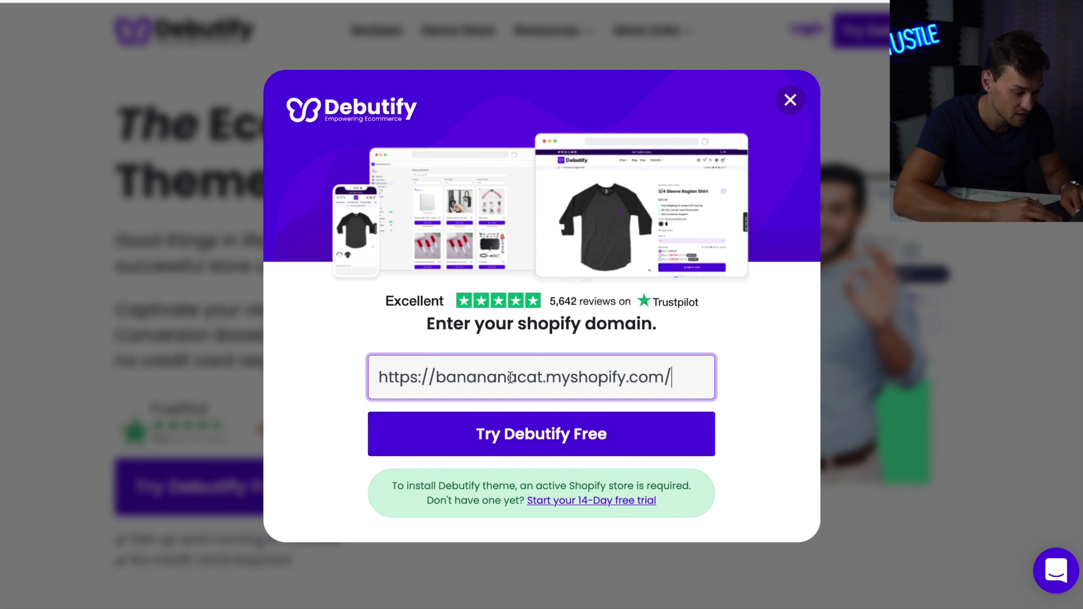
left_click(542, 432)
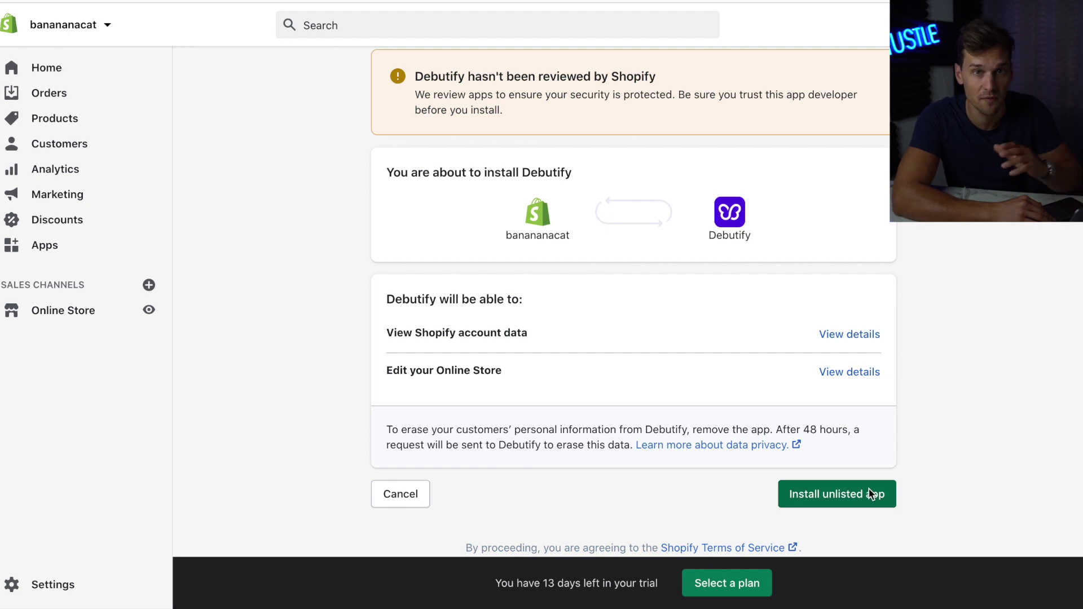
left_click(870, 495)
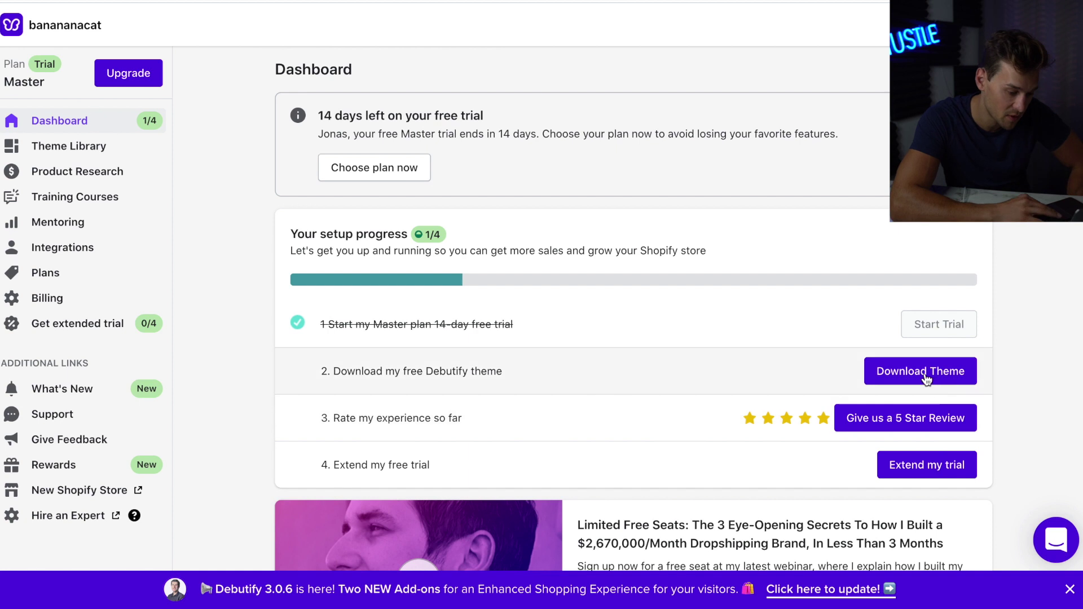
Add Debutify 3.0.6 to the theme library and open it in the theme editor
left_click(898, 374)
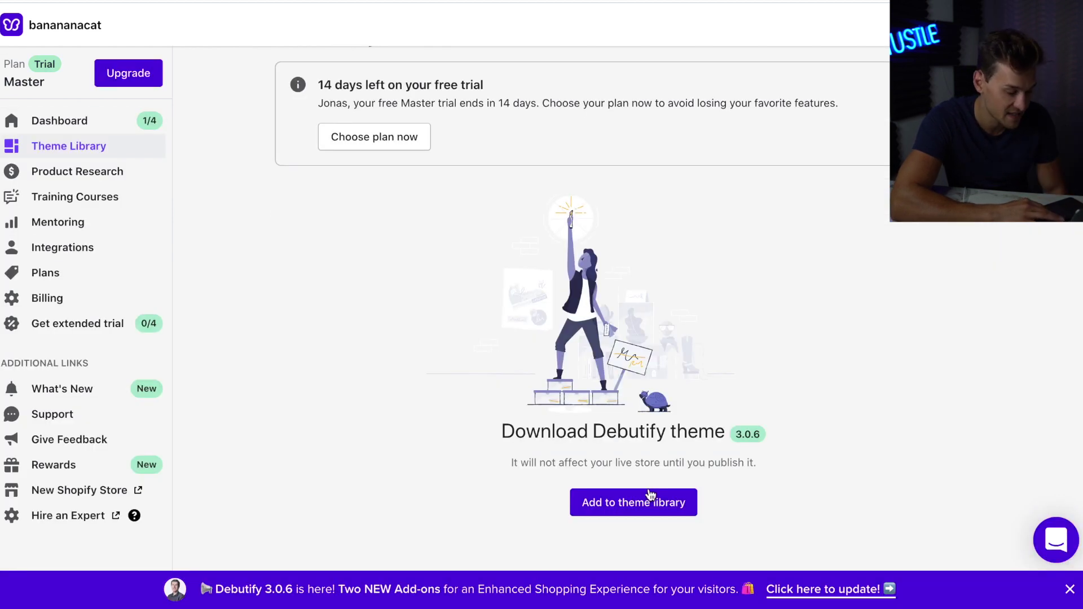
left_click(648, 494)
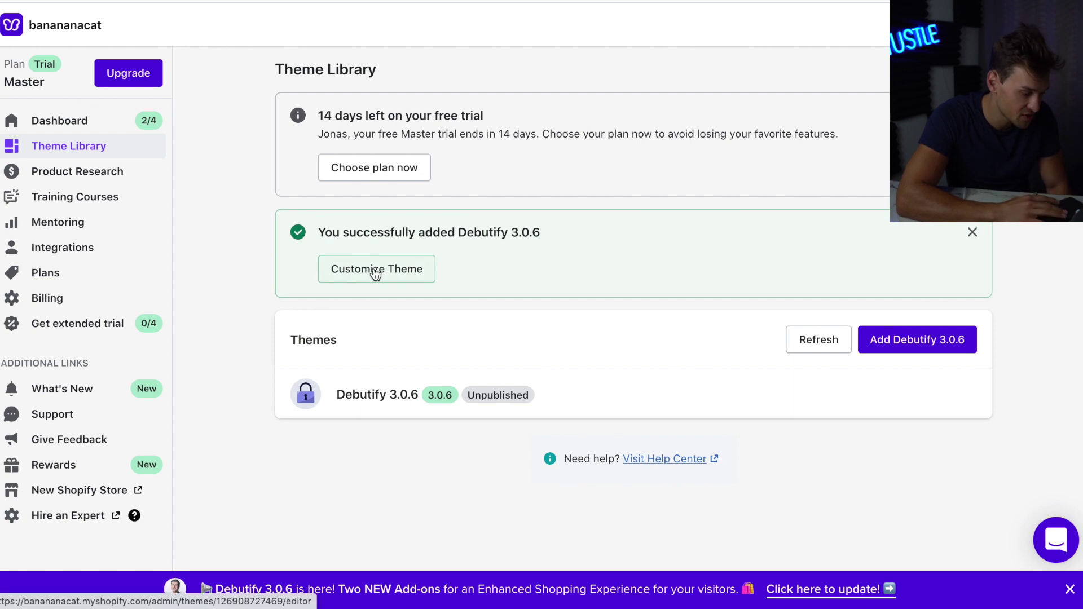
left_click(376, 273)
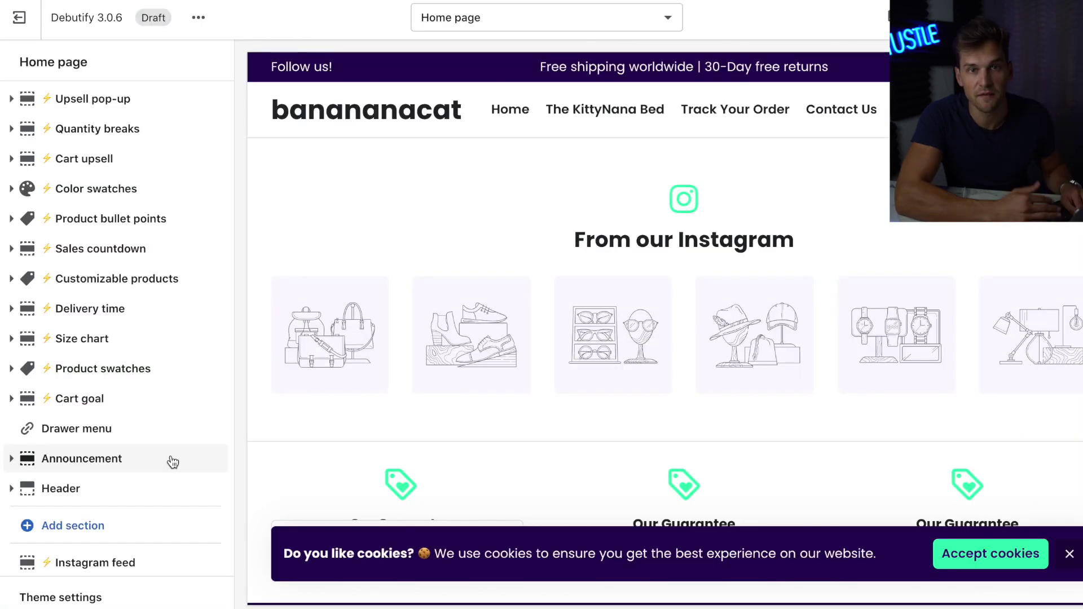
In Theme settings > Colors, set the announcement bar background to yellow FDD50D
scroll(170, 468, "down", 2)
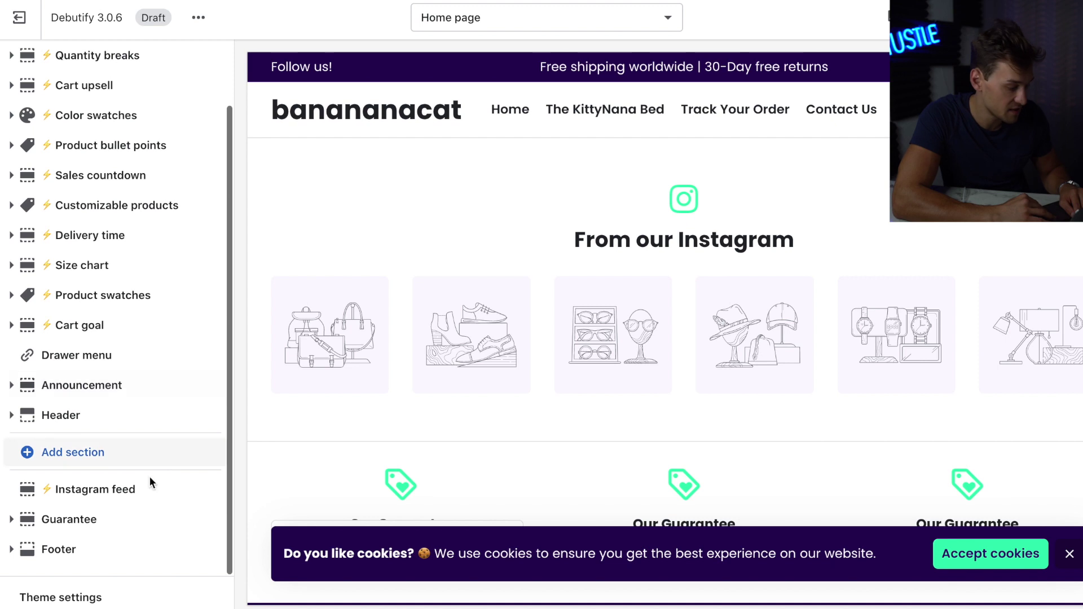
left_click(75, 598)
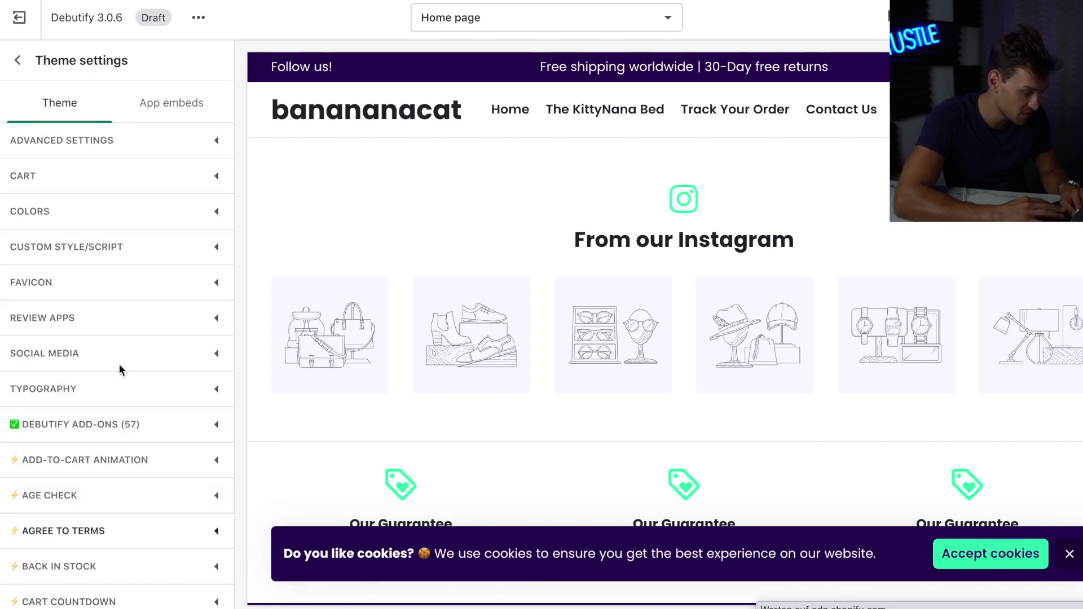
left_click(82, 221)
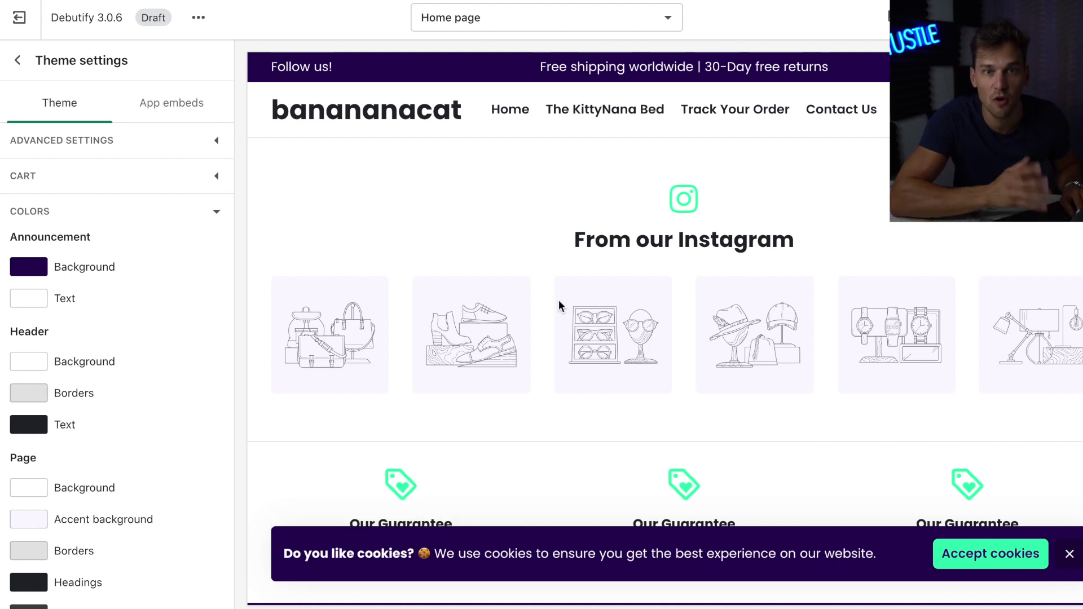
left_click(85, 266)
double_click(89, 435)
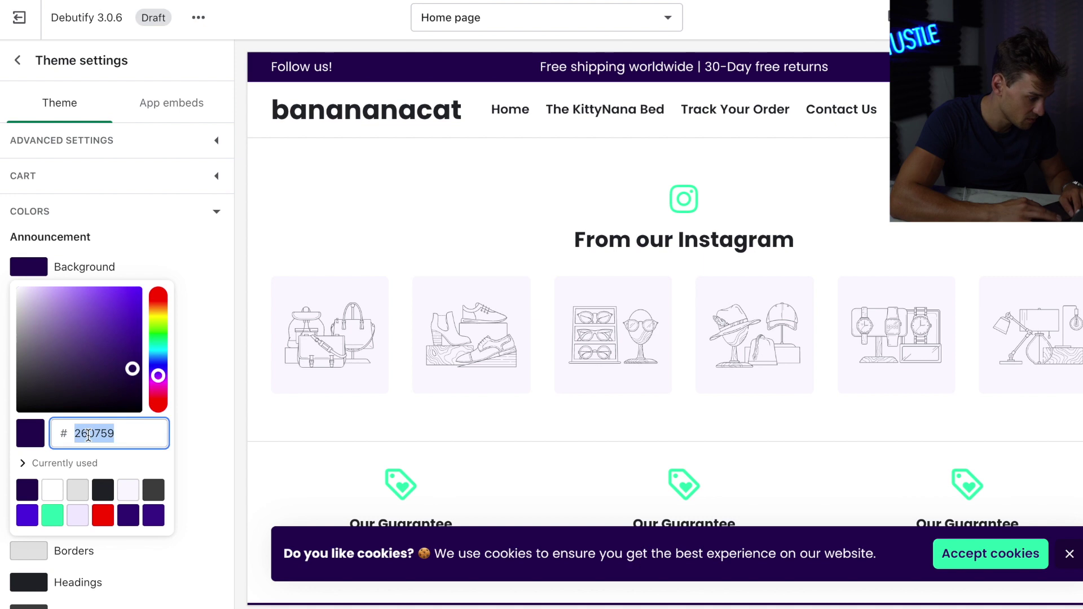
left_click(208, 336)
scroll(120, 362, "down", 1)
scroll(119, 362, "down", 6)
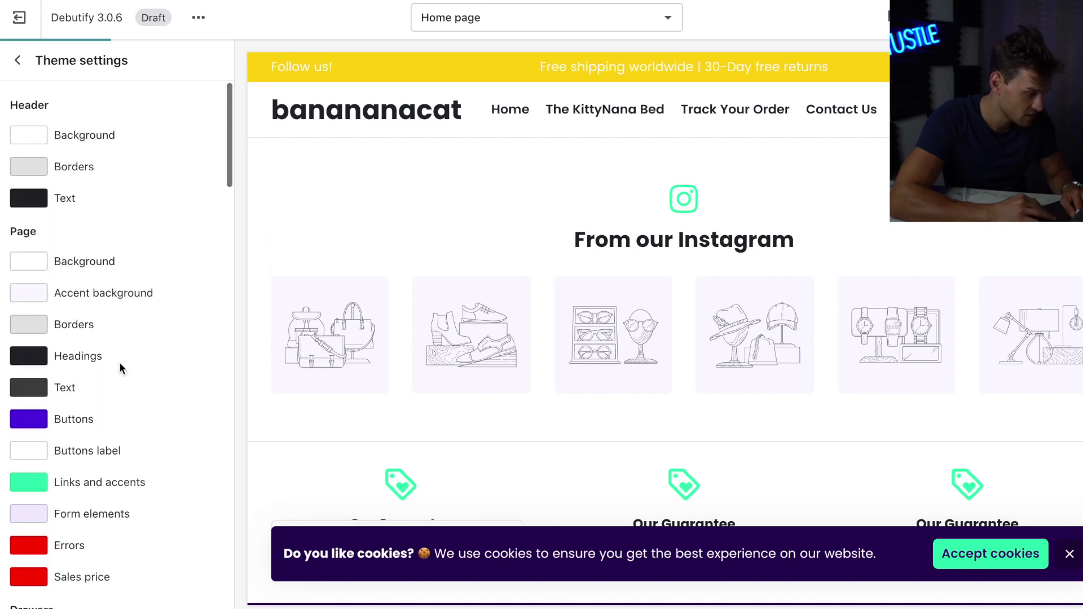
scroll(83, 333, "down", 10)
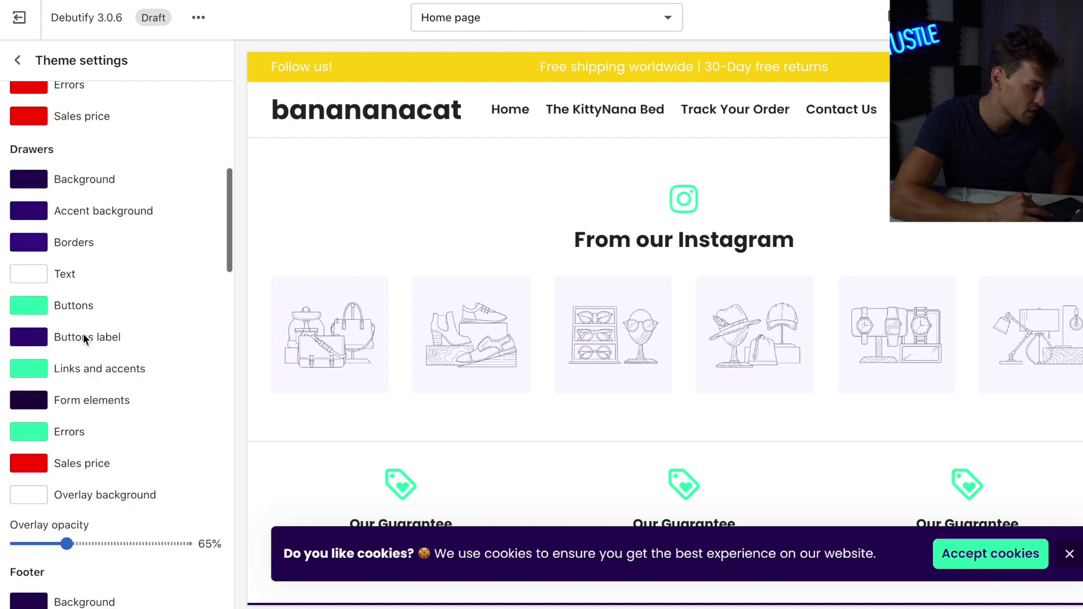
scroll(83, 333, "up", 10)
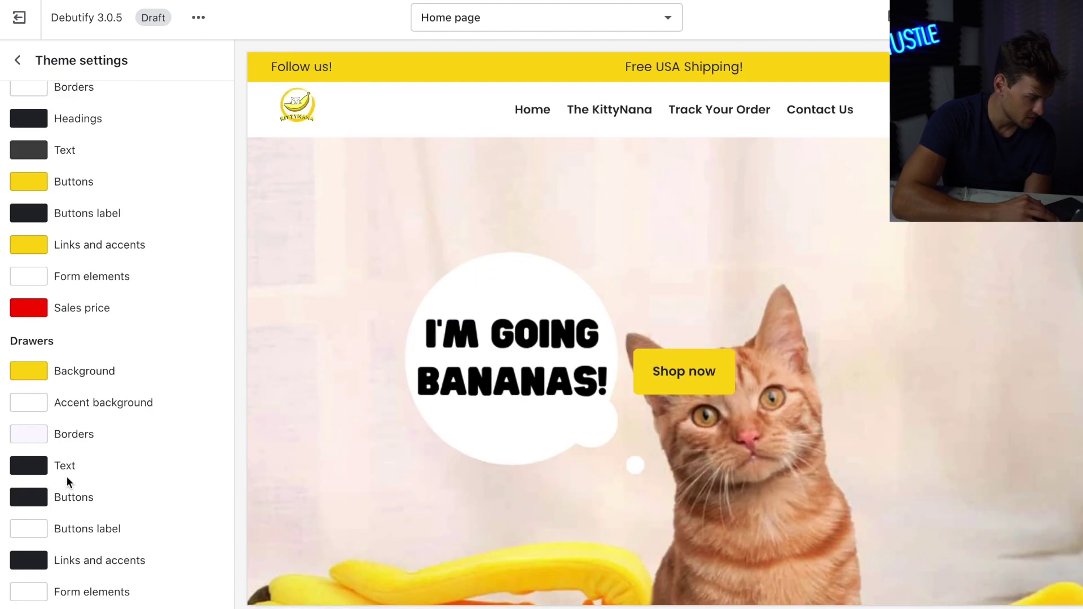
scroll(146, 423, "down", 3)
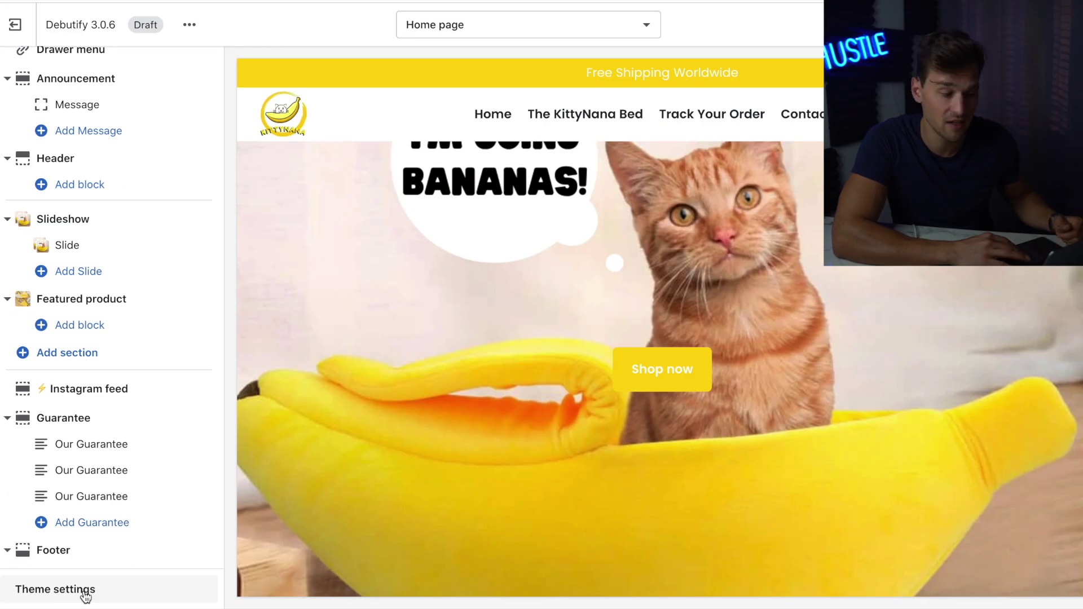
Review the Typography section of the Debutify theme settings
left_click(17, 589)
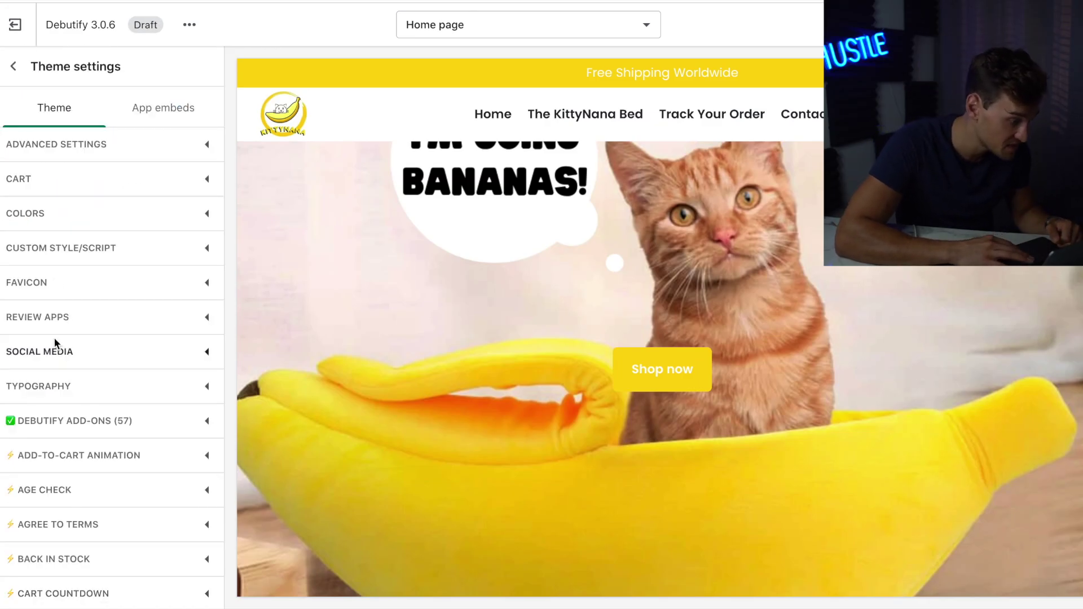
left_click(89, 385)
scroll(91, 384, "down", 3)
scroll(85, 339, "down", 1)
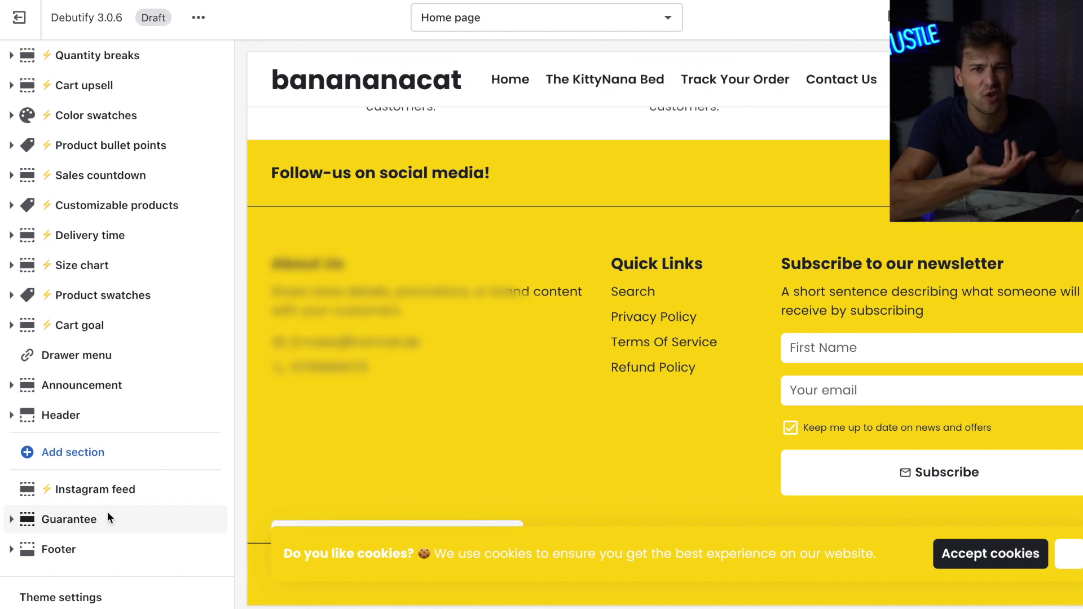
Browse the Debutify Add-ons list, including Add-to-cart animation, Back in stock, Trust badge and Page builder
left_click(107, 597)
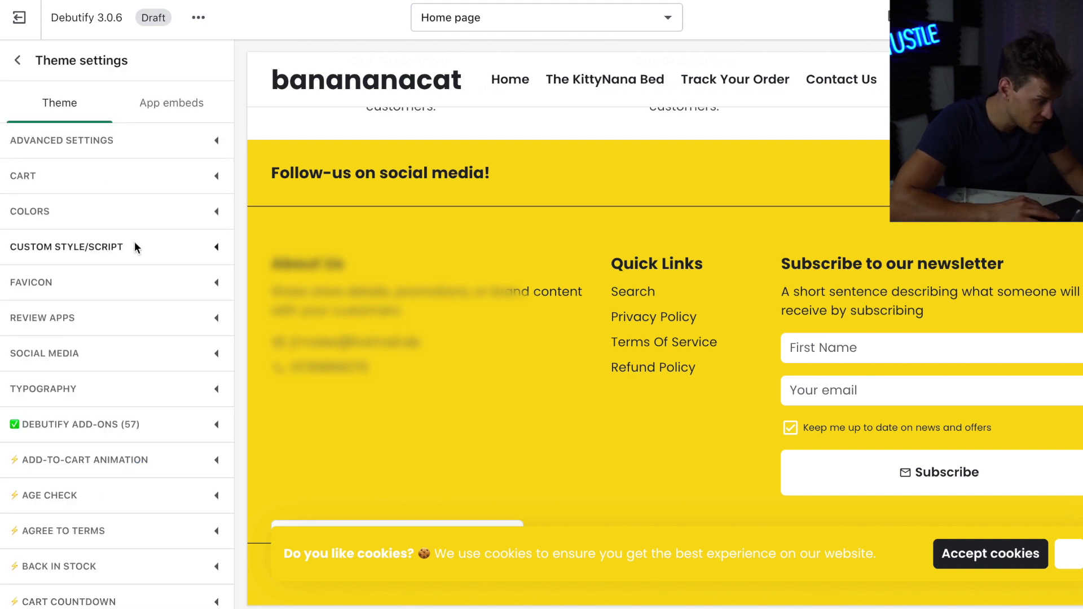
scroll(82, 347, "down", 2)
left_click(82, 343)
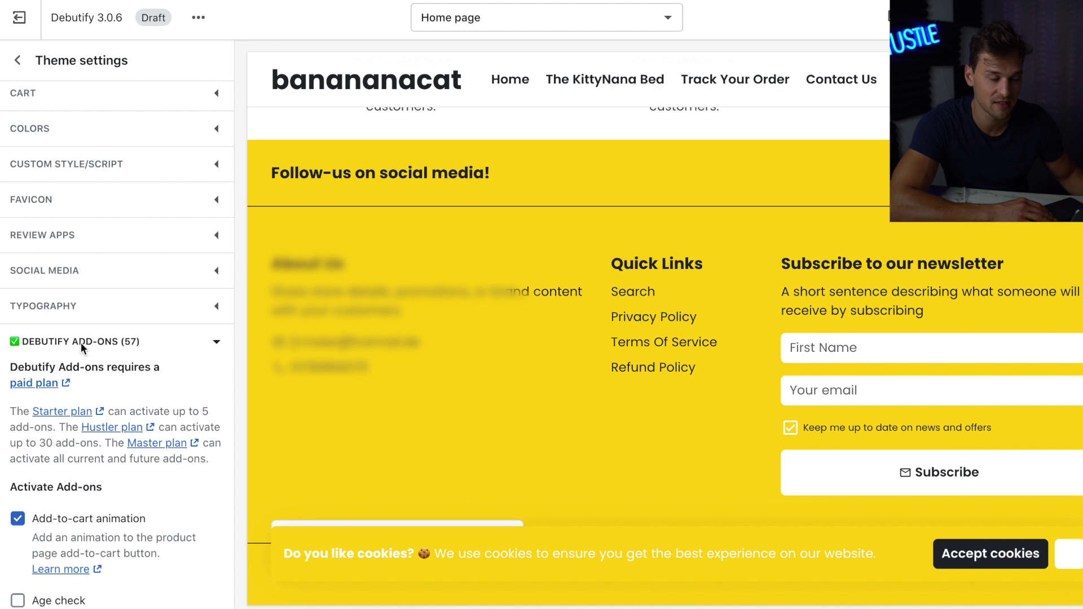
scroll(101, 350, "down", 5)
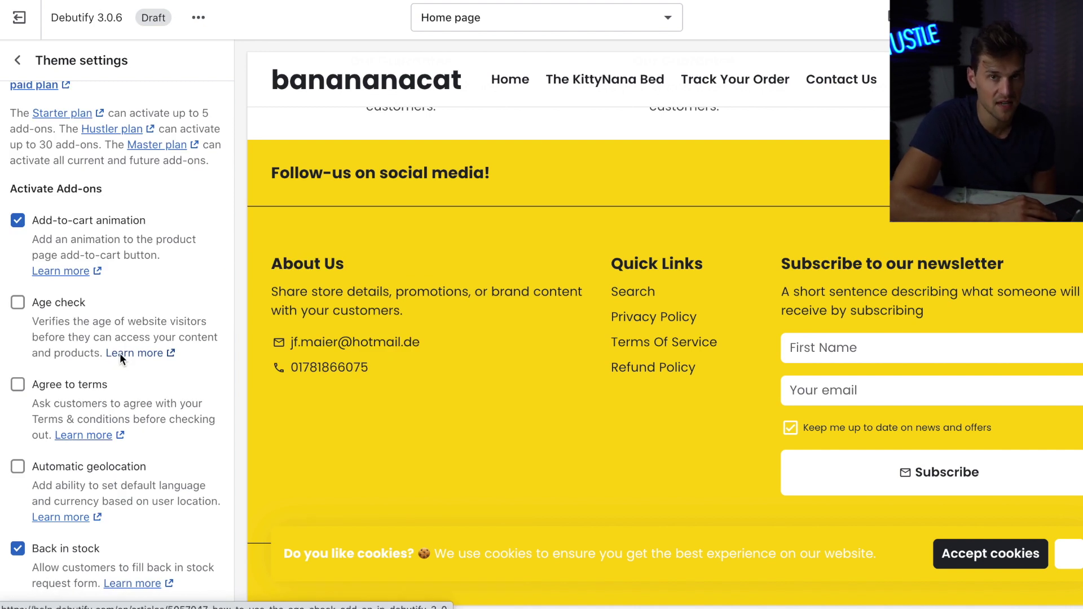
scroll(45, 271, "down", 10)
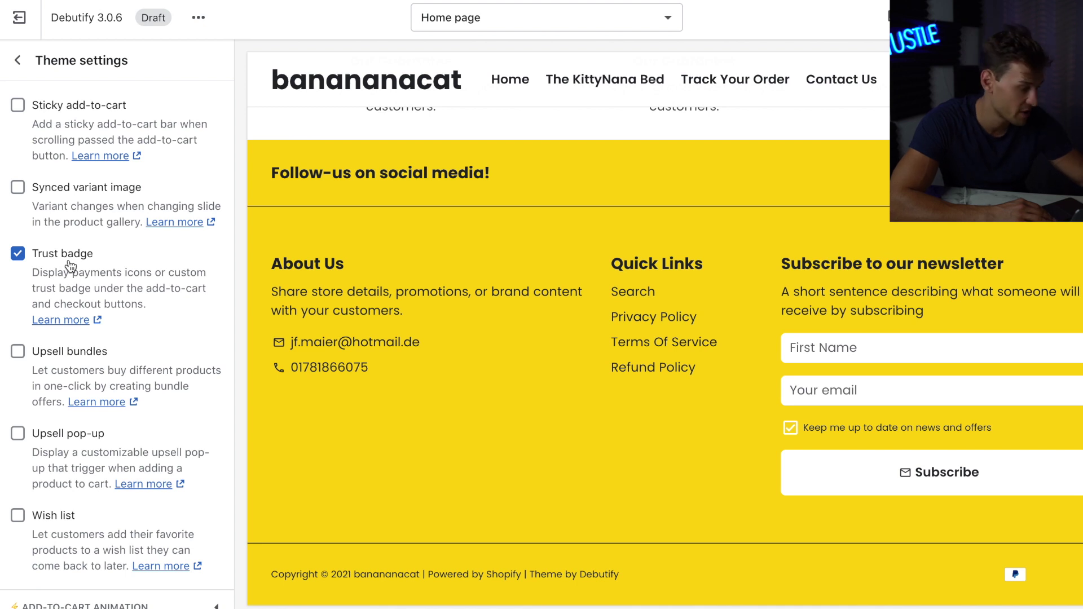
scroll(70, 265, "up", 15)
scroll(70, 265, "up", 10)
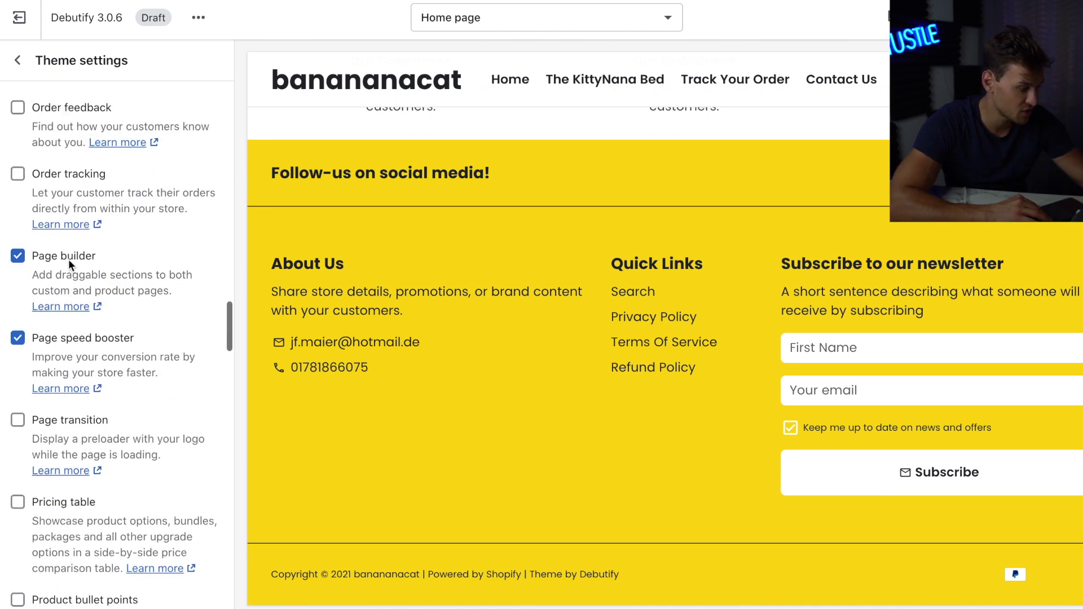
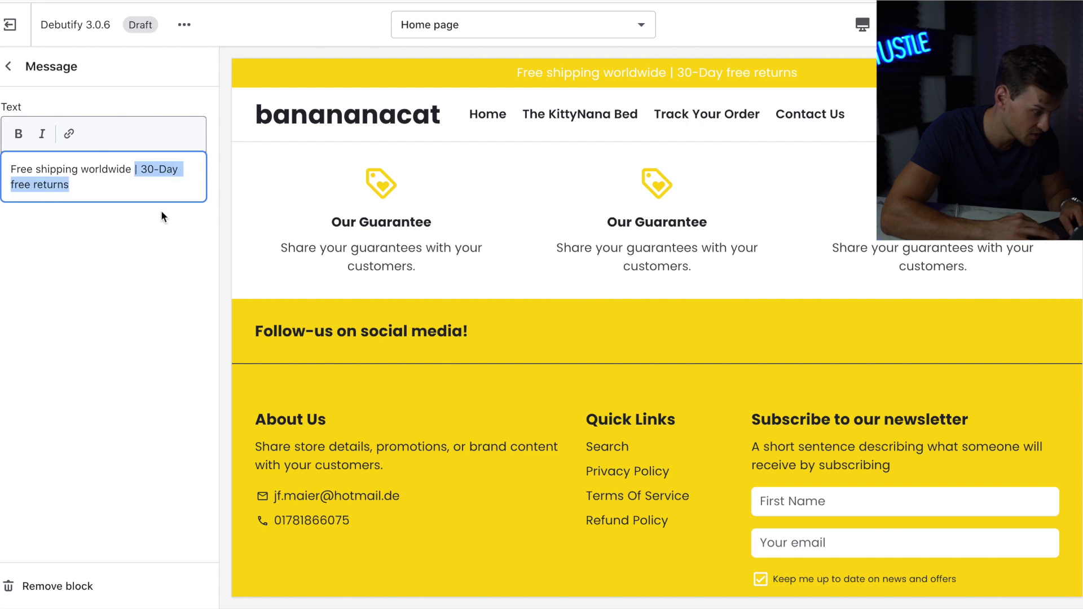
Cut the returns text and capitalise Shipping and Worldwide, then bring up Add section
key("BackSpace")
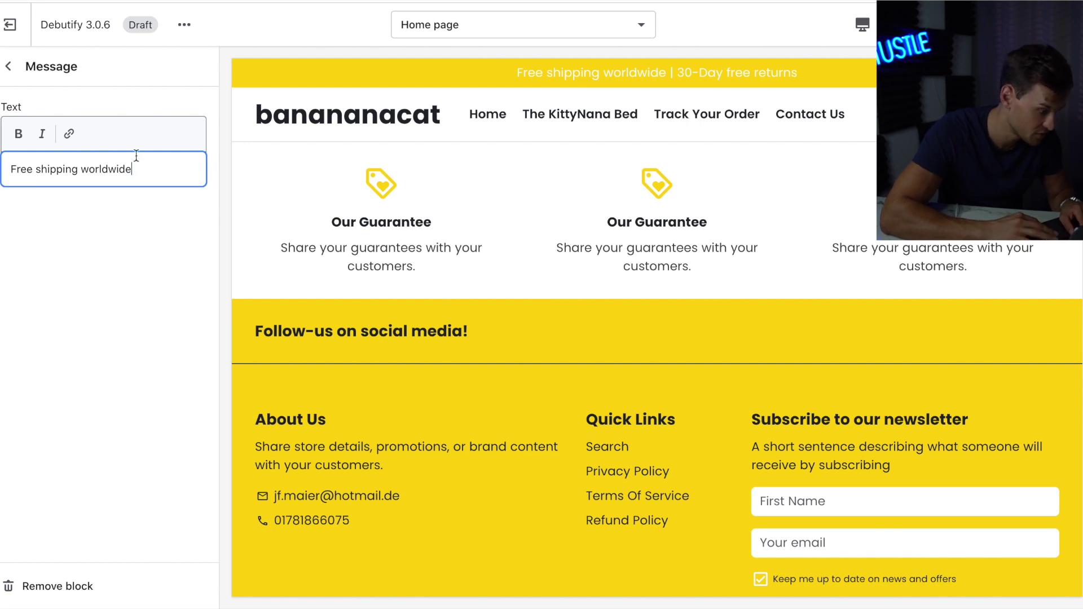
left_click(89, 170)
key("BackSpace")
type("W")
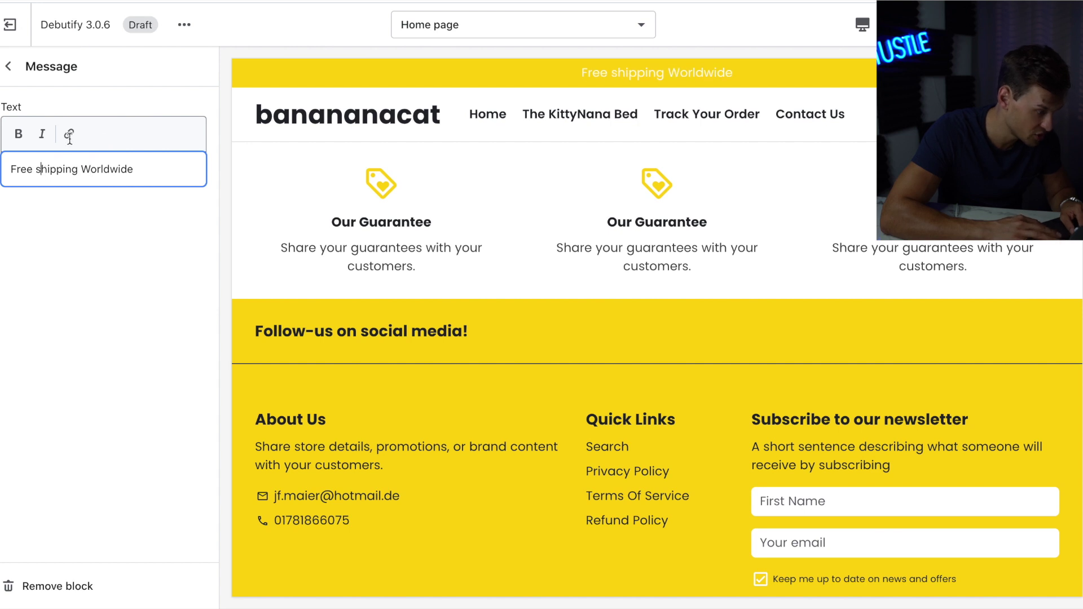
left_click(43, 168)
key("BackSpace")
type("S")
left_click(8, 66)
left_click(55, 446)
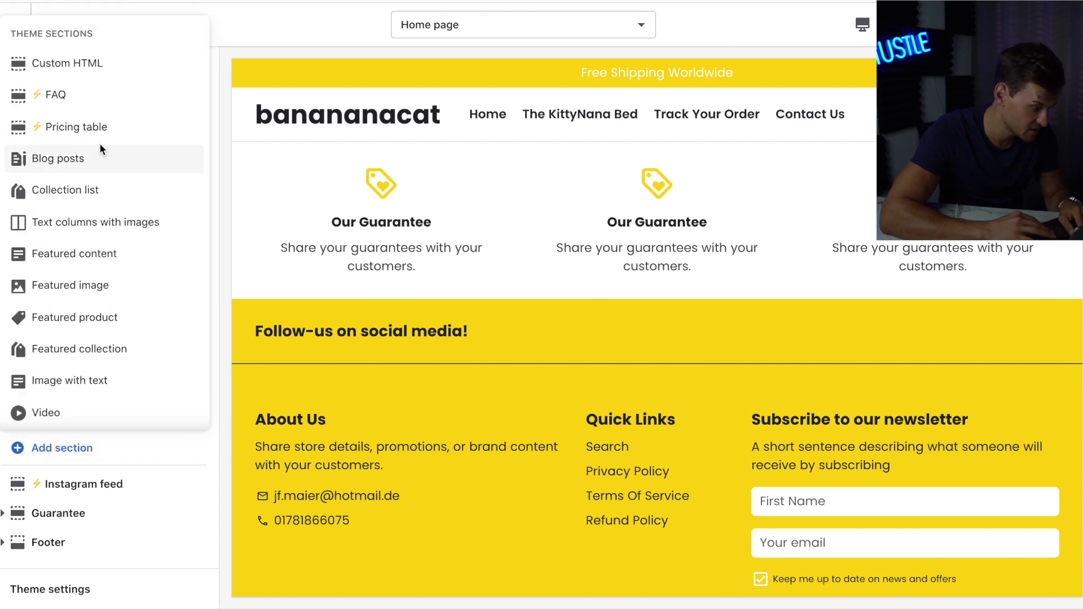
Add a Slideshow section to the home page and give it a new slide
scroll(99, 149, "down", 1)
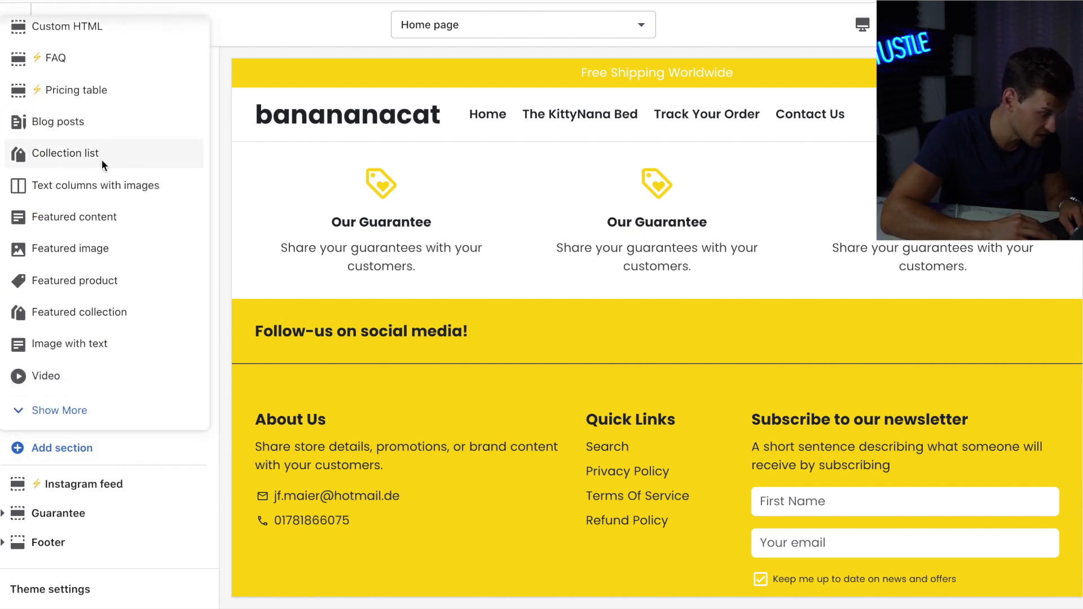
left_click(109, 224)
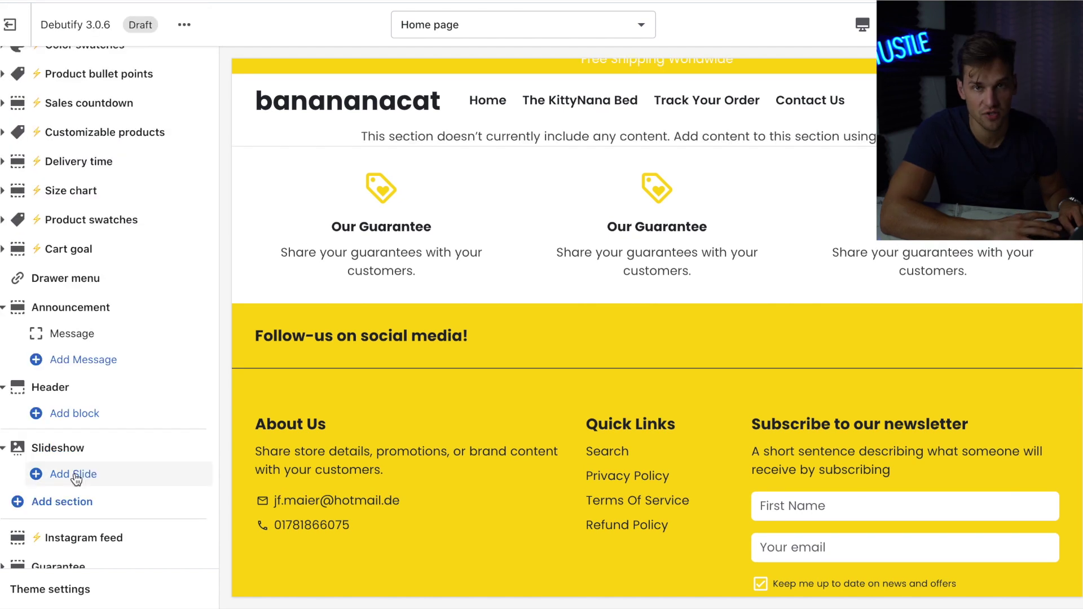
left_click(74, 475)
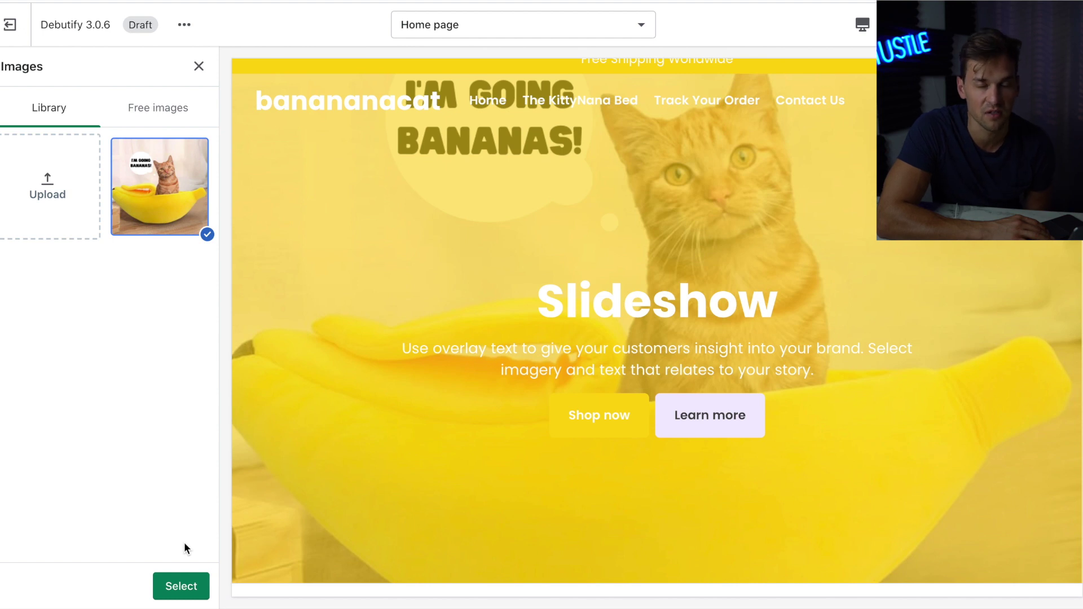
Confirm the cat banana-bed image for the slide and clear its heading and body text
left_click(181, 586)
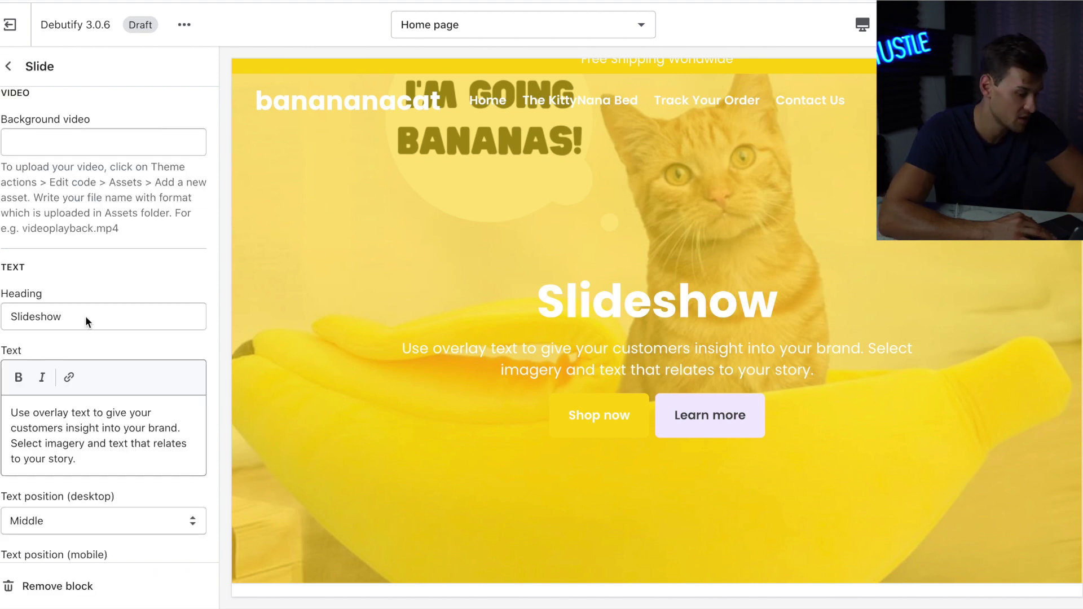
left_click(78, 318)
key("super+a")
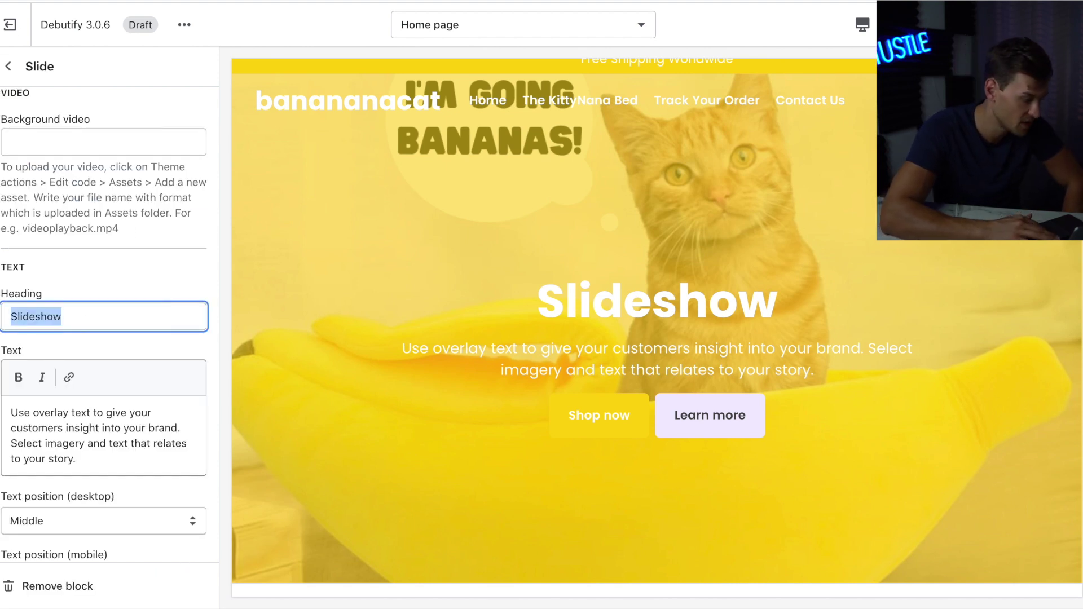
key("BackSpace")
left_click(103, 458)
key("super+a")
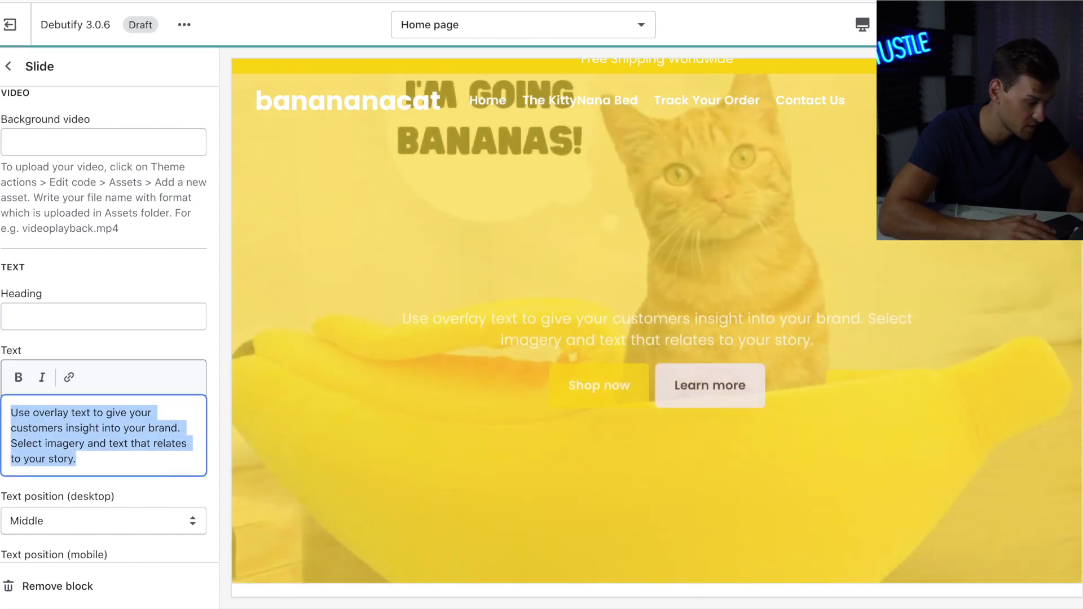
key("BackSpace")
Remove the second button's 'Learn more' label and its link
scroll(97, 420, "down", 10)
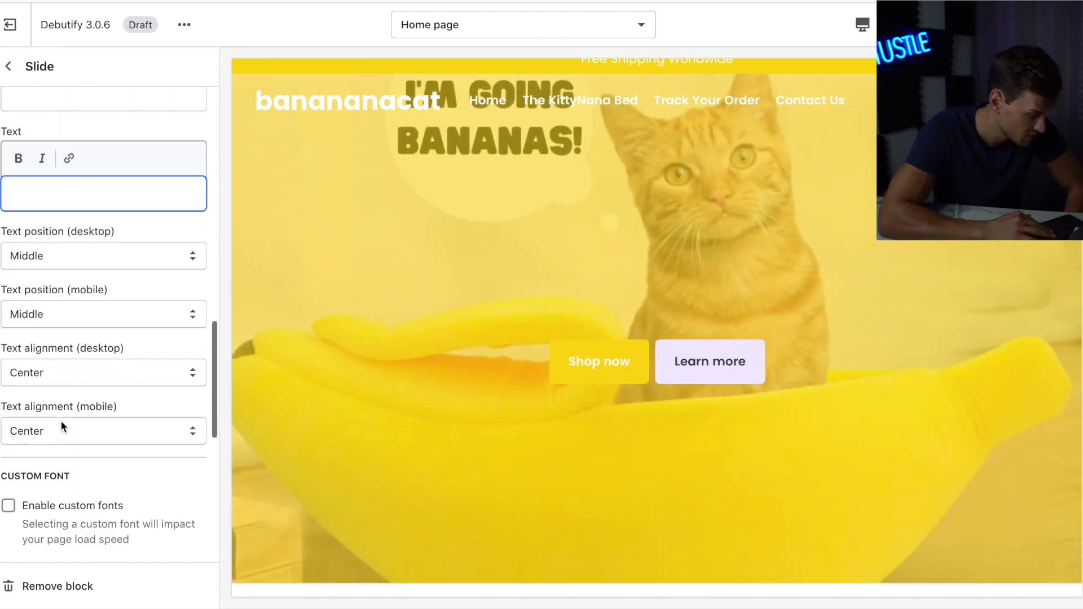
left_click(100, 421)
key("super+a")
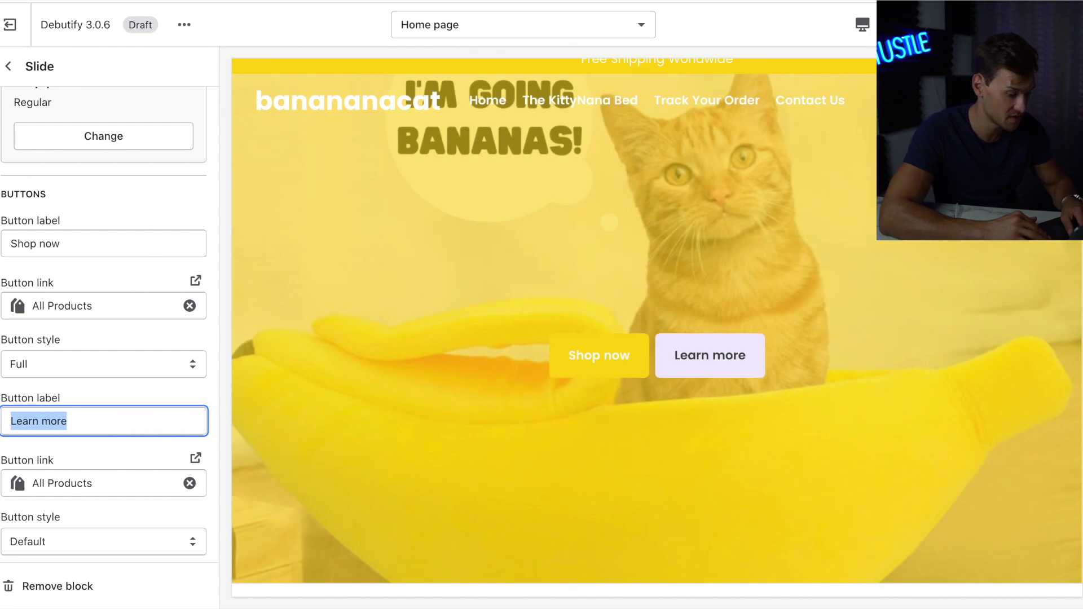
key("BackSpace")
left_click(189, 483)
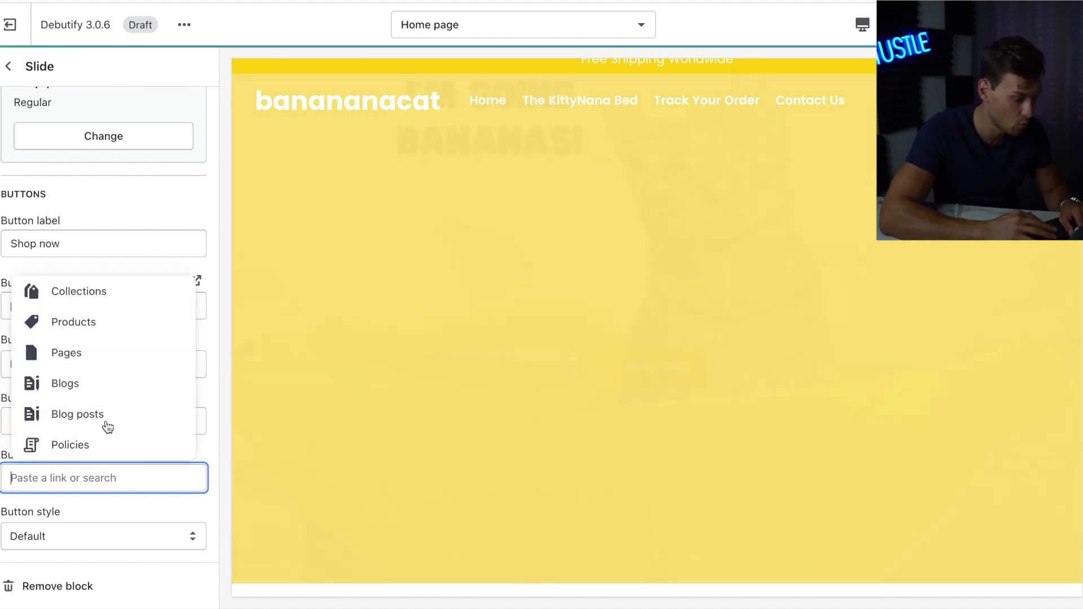
left_click(155, 227)
Link the Shop now button to The KittyNana Bed and turn off the image overlay
left_click(85, 310)
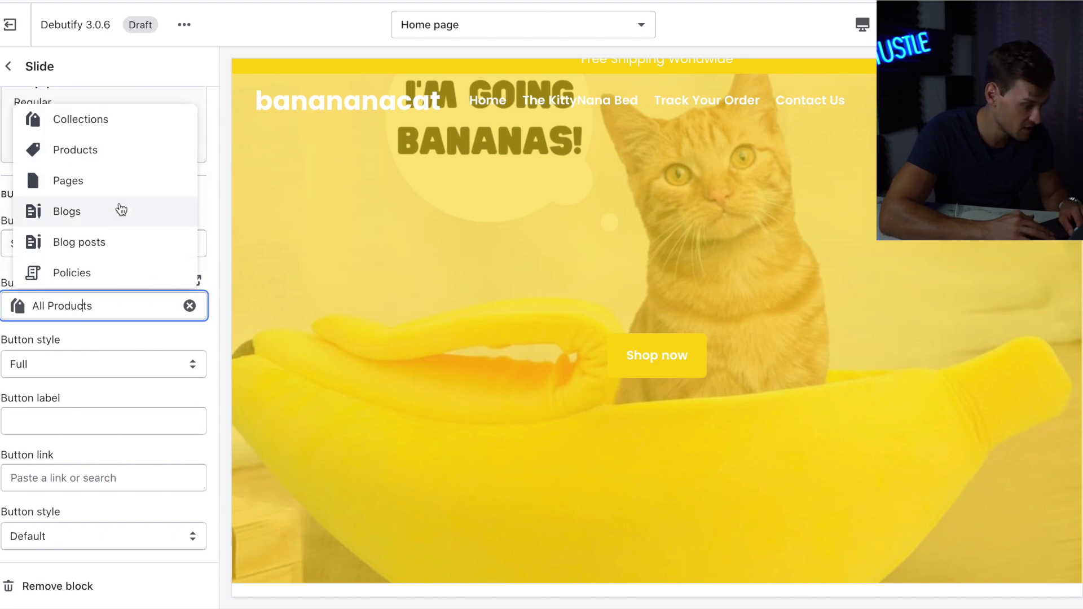
left_click(94, 154)
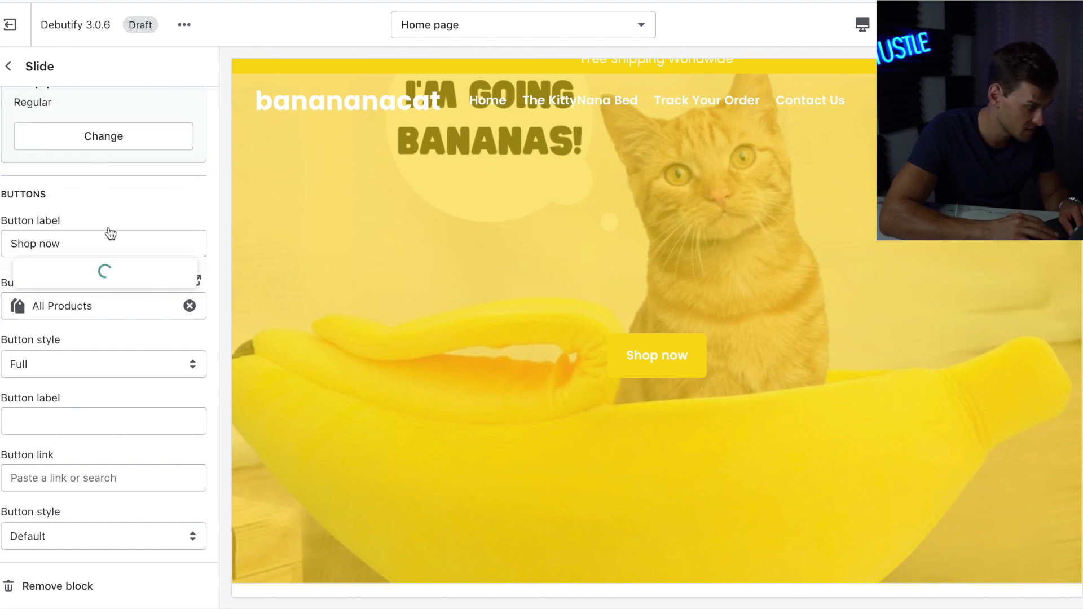
left_click(110, 273)
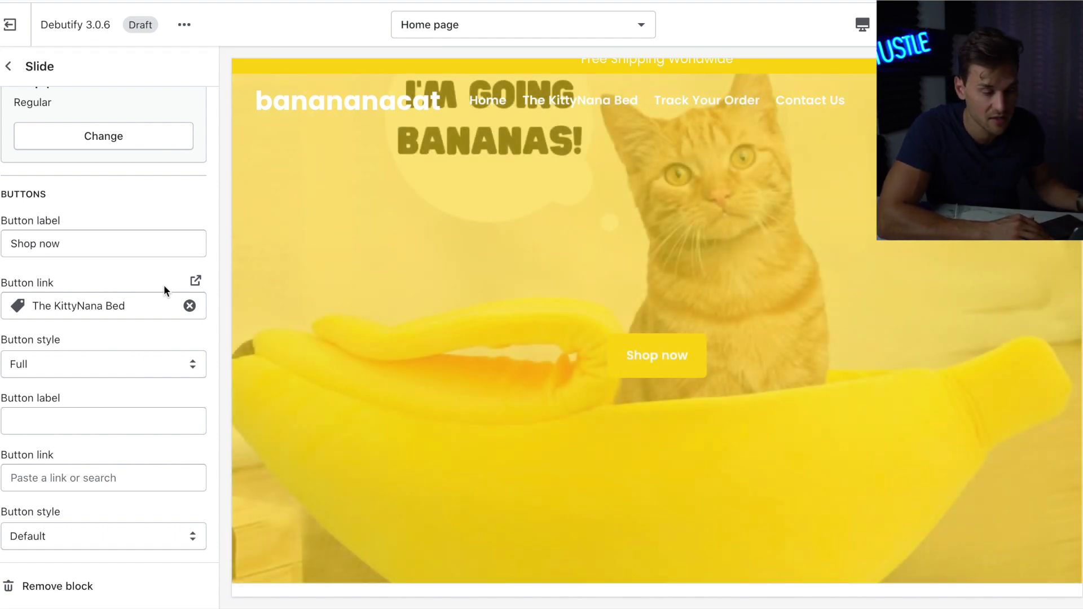
scroll(163, 285, "up", 10)
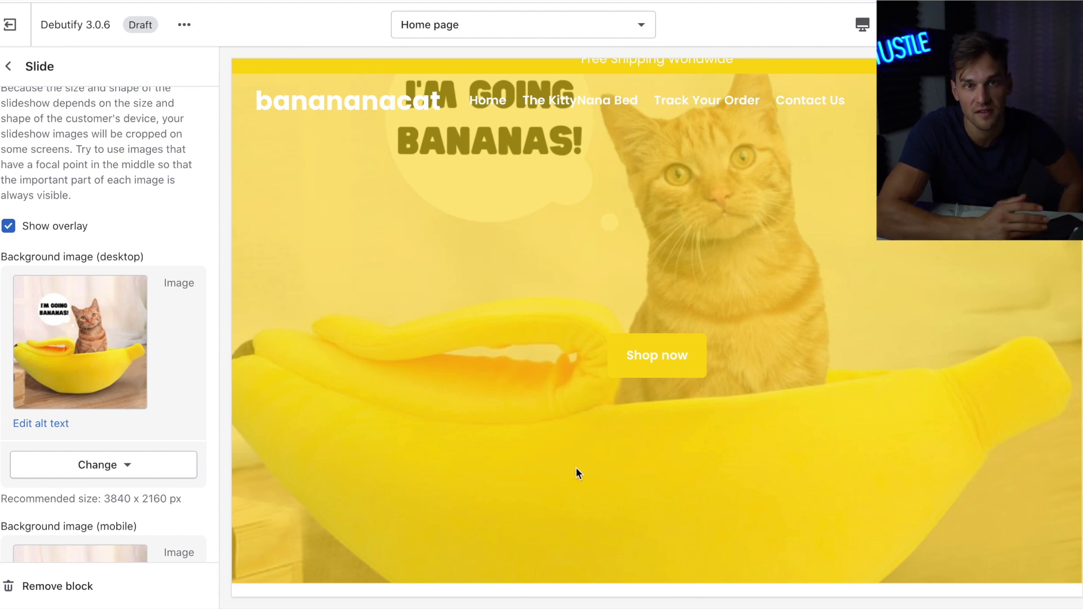
left_click(8, 226)
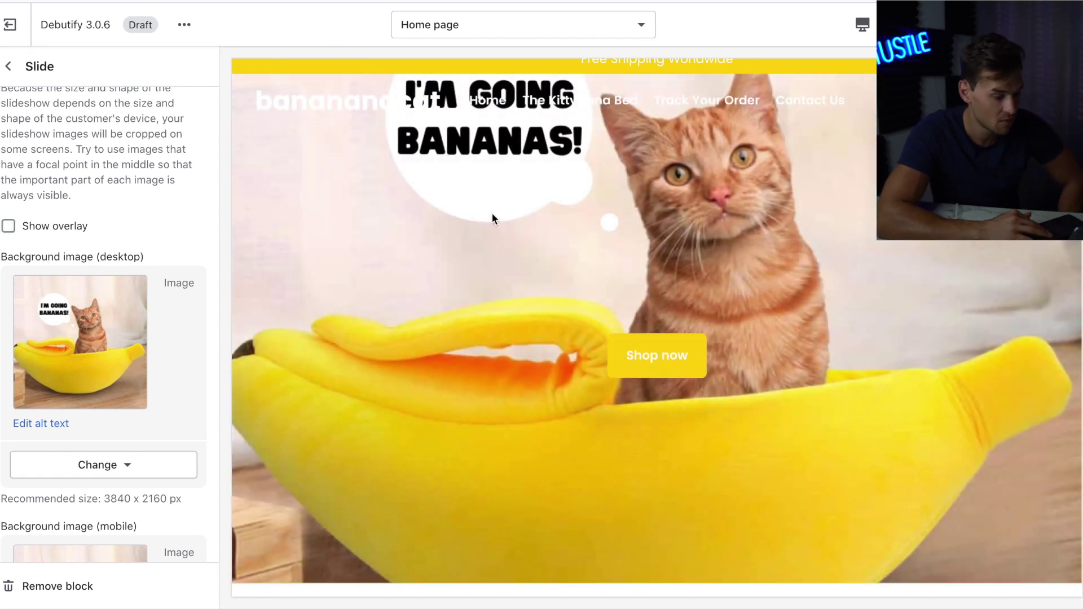
left_click(8, 66)
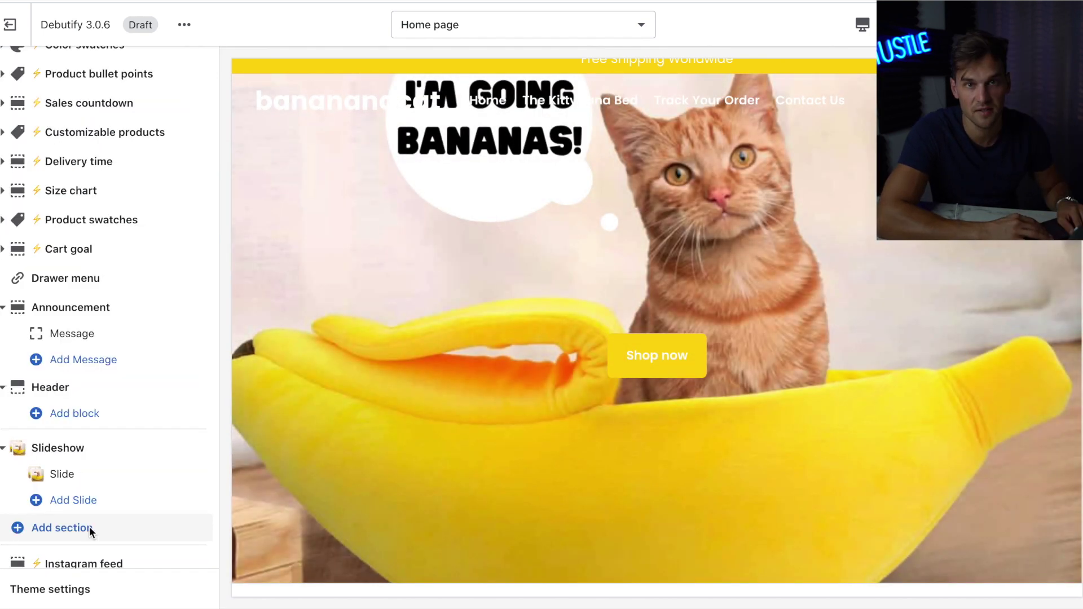
Add a Featured product section showing The KittyNana Bed
left_click(89, 526)
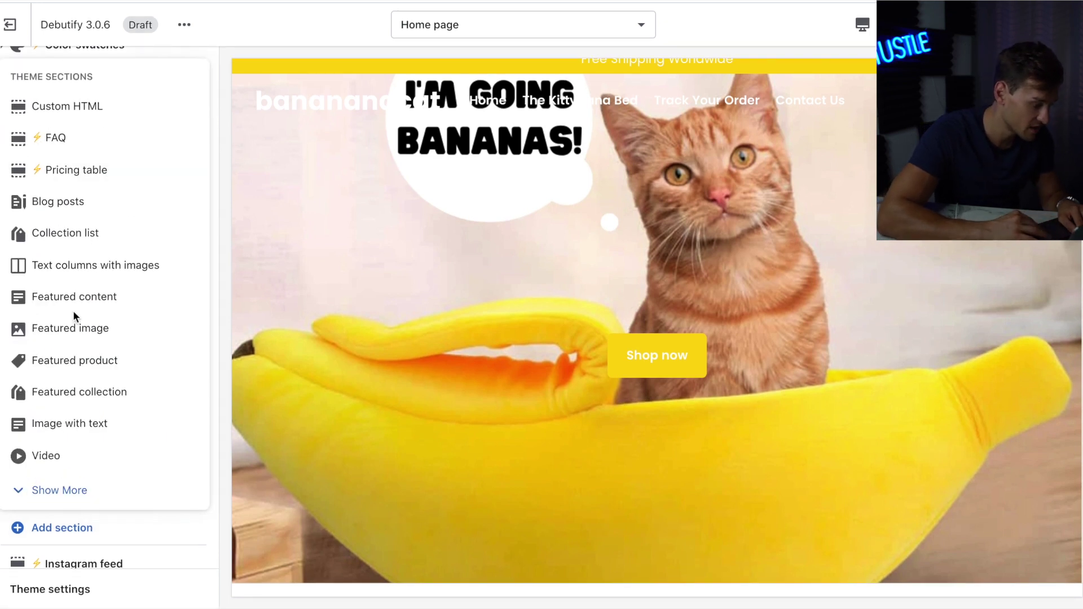
left_click(84, 360)
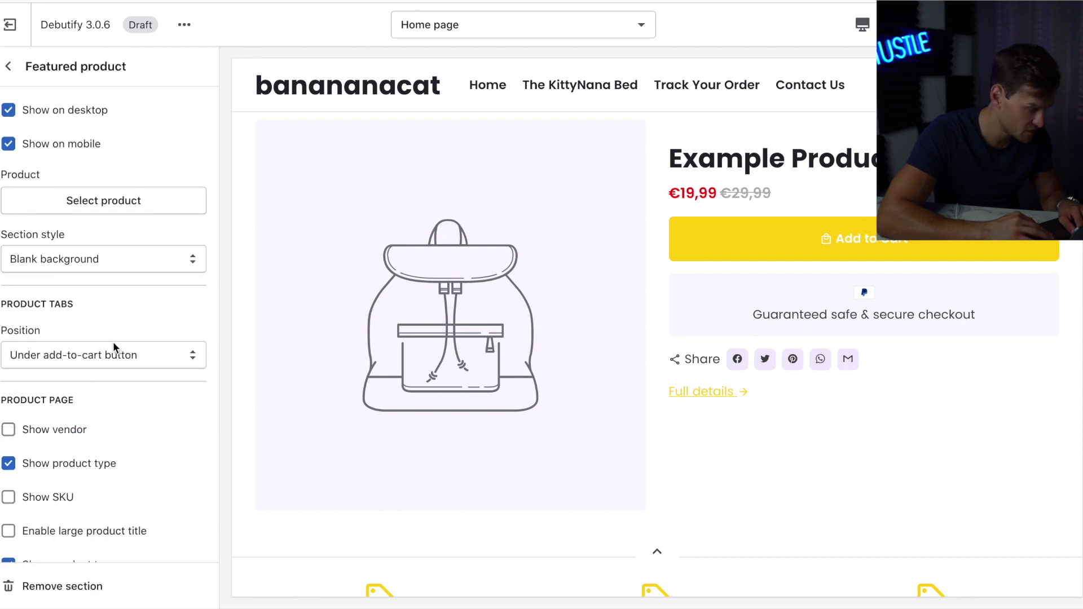
scroll(111, 169, "down", 1)
left_click(112, 165)
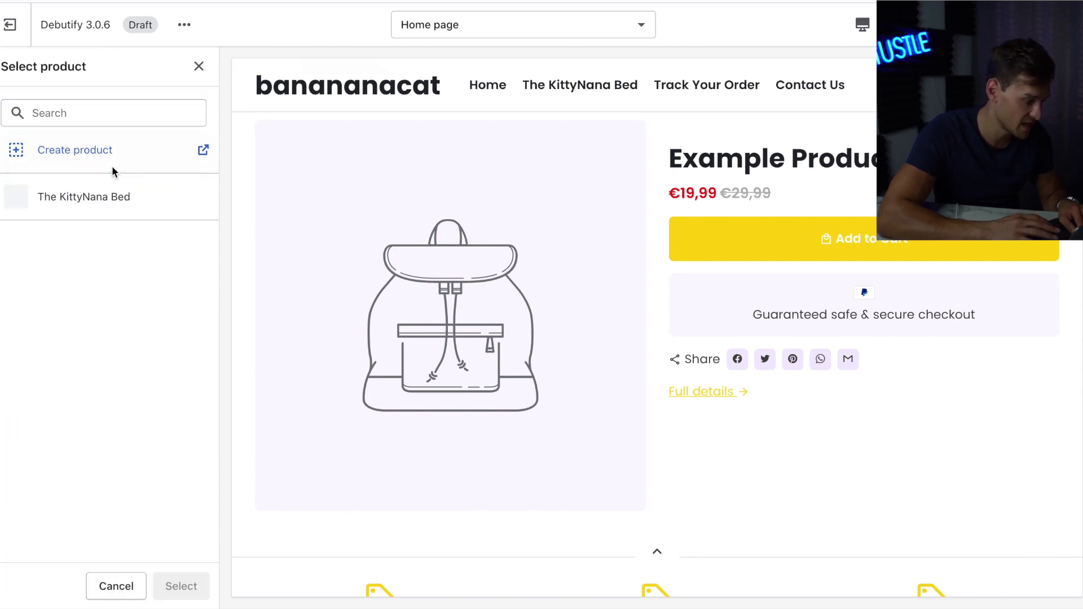
left_click(89, 199)
left_click(181, 587)
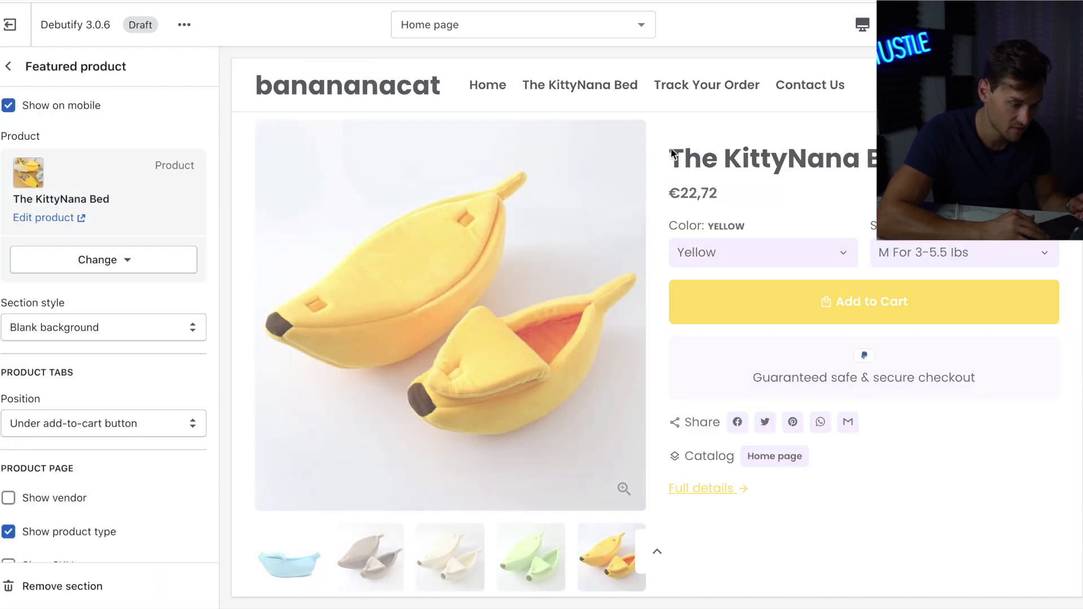
Hide the product type, tags, sharing icons, collections and full details link
scroll(71, 376, "down", 4)
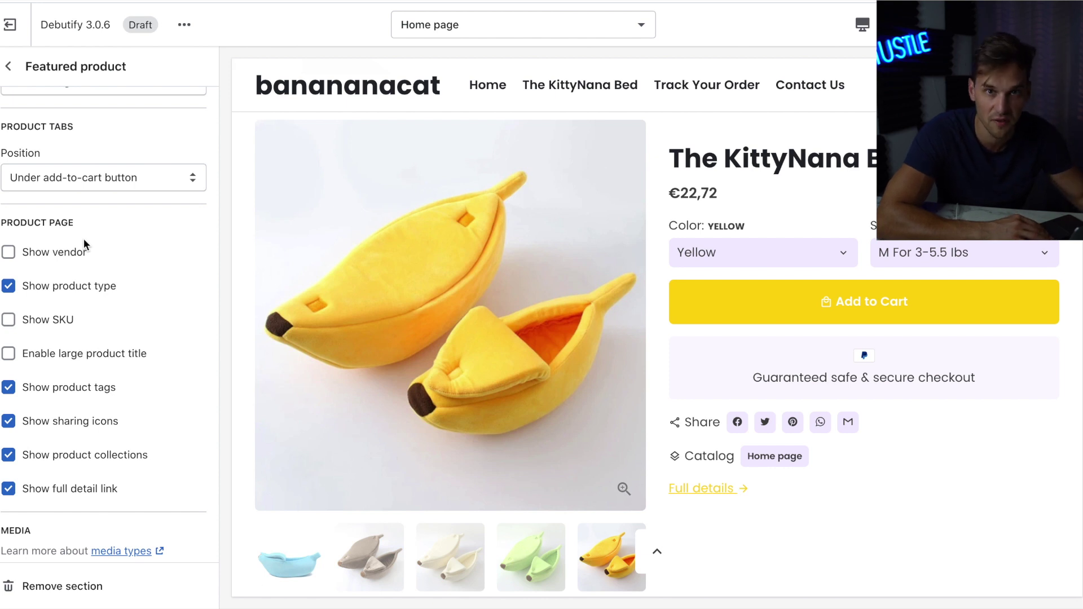
left_click(68, 285)
left_click(61, 386)
left_click(49, 424)
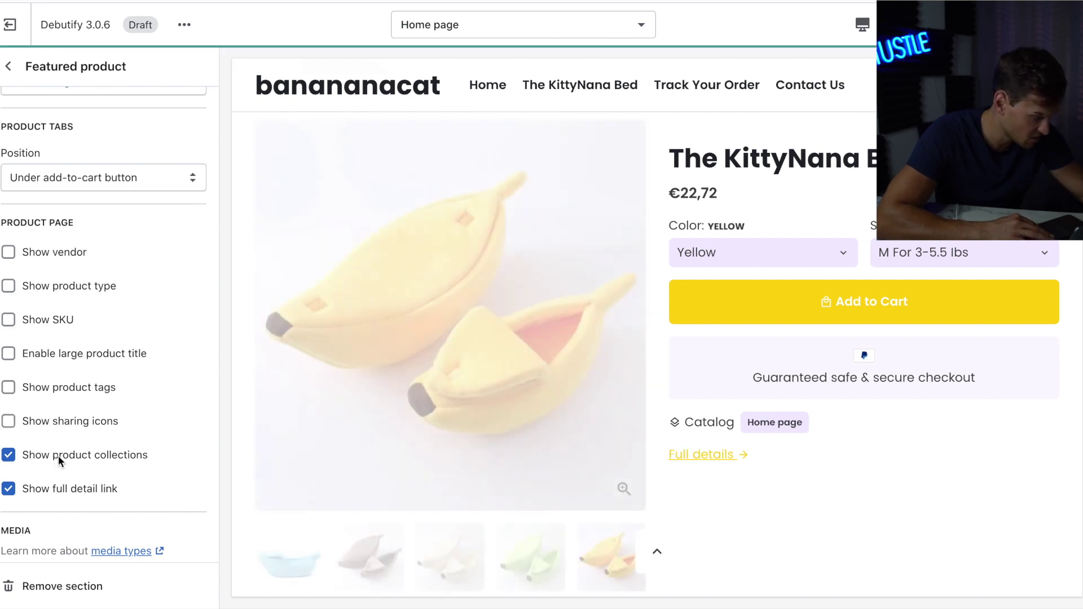
left_click(59, 455)
left_click(59, 489)
scroll(138, 452, "down", 3)
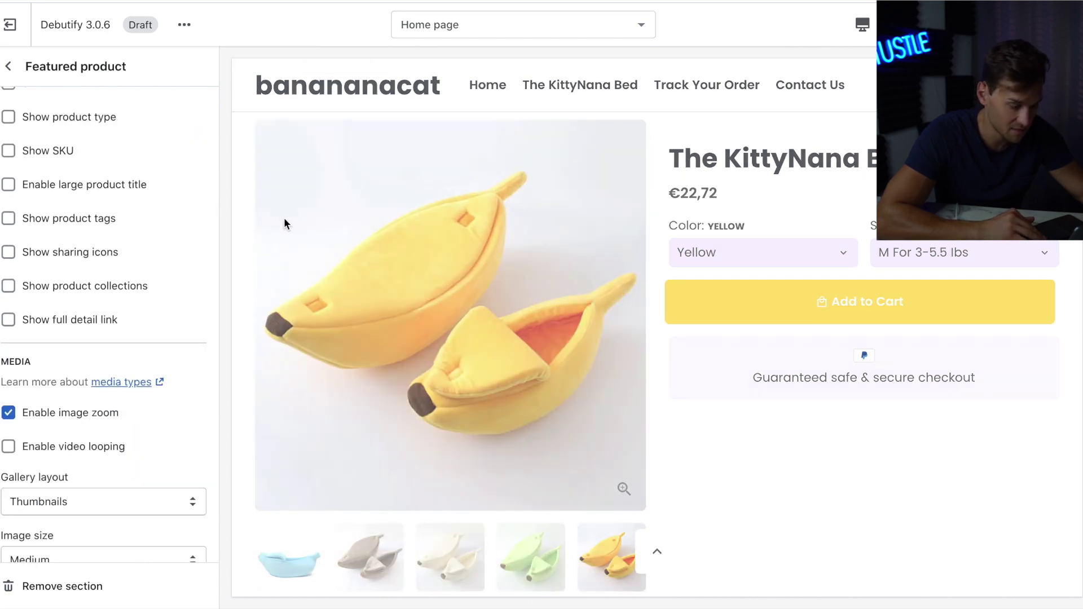
scroll(521, 228, "down", 6)
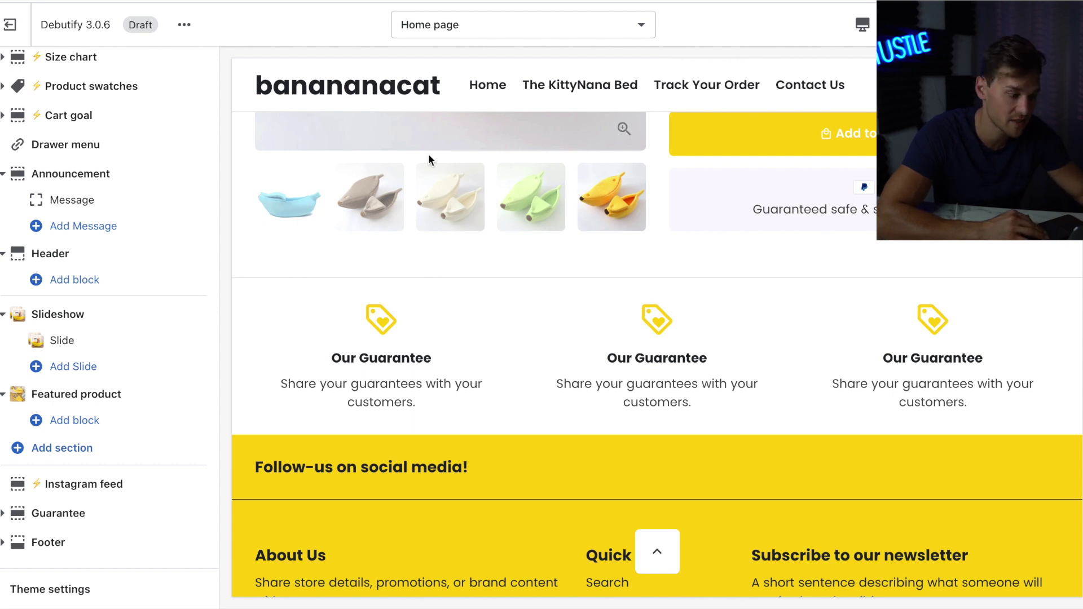
Paste the bananas tagline into the first guarantee description and the About Us text
left_click(56, 513)
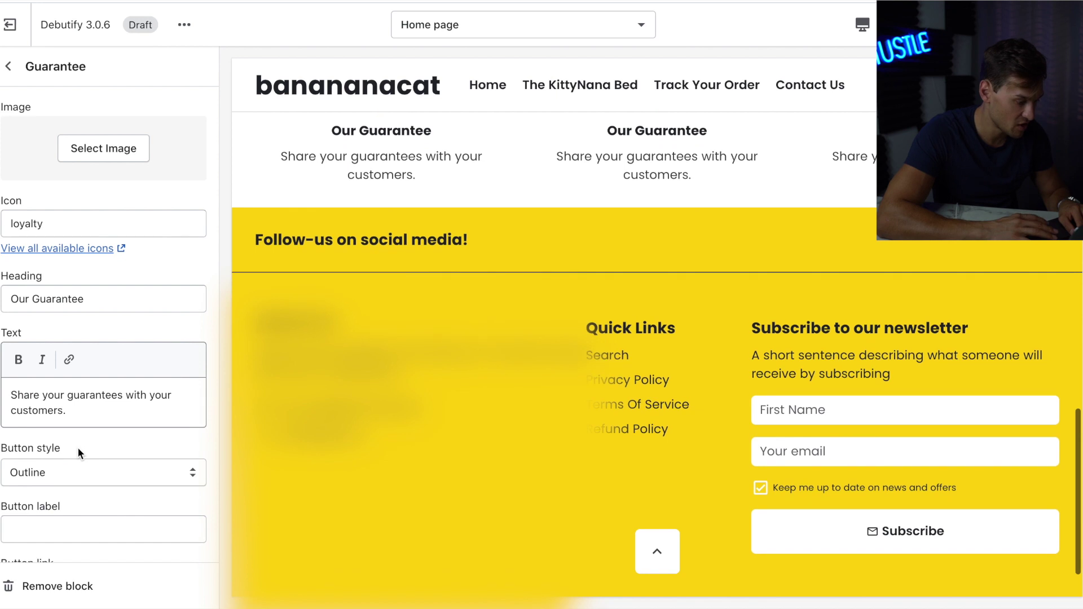
triple_click(81, 302)
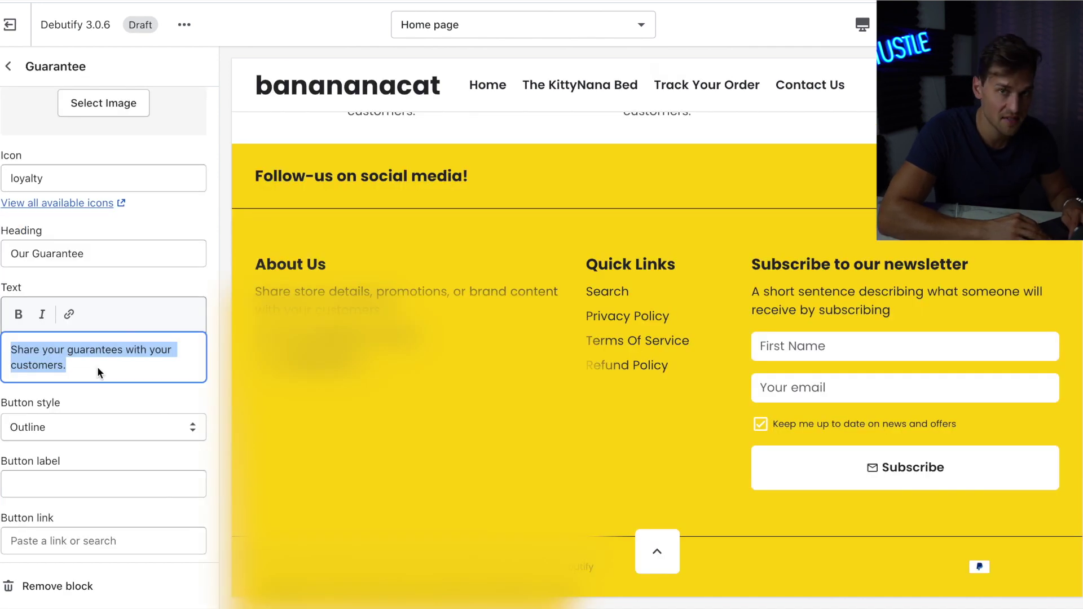
type("A Bed Your Cat Will Go Bananas For")
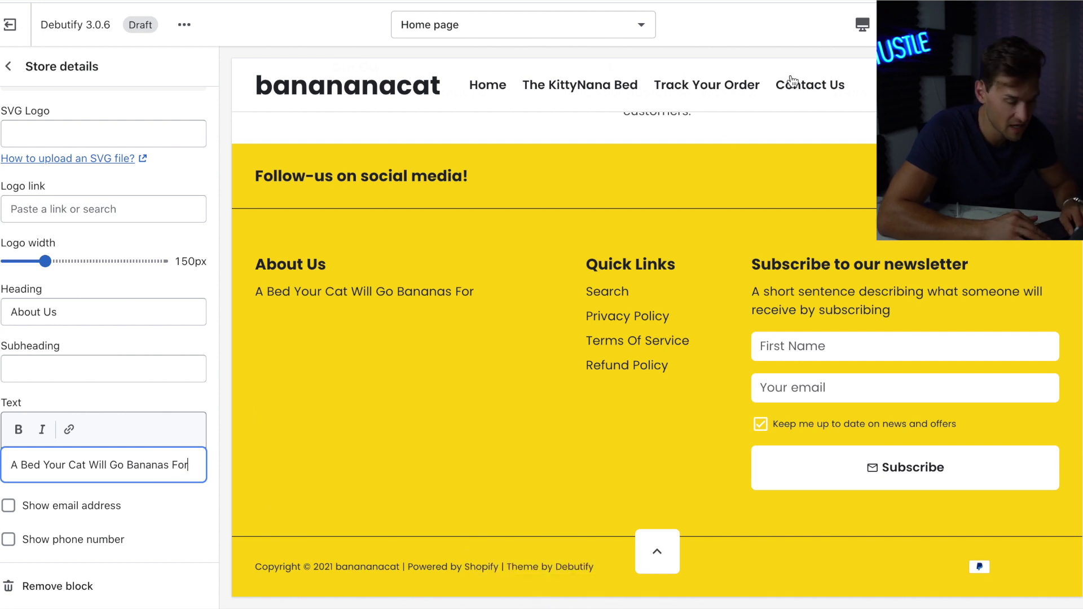
left_click(13, 508)
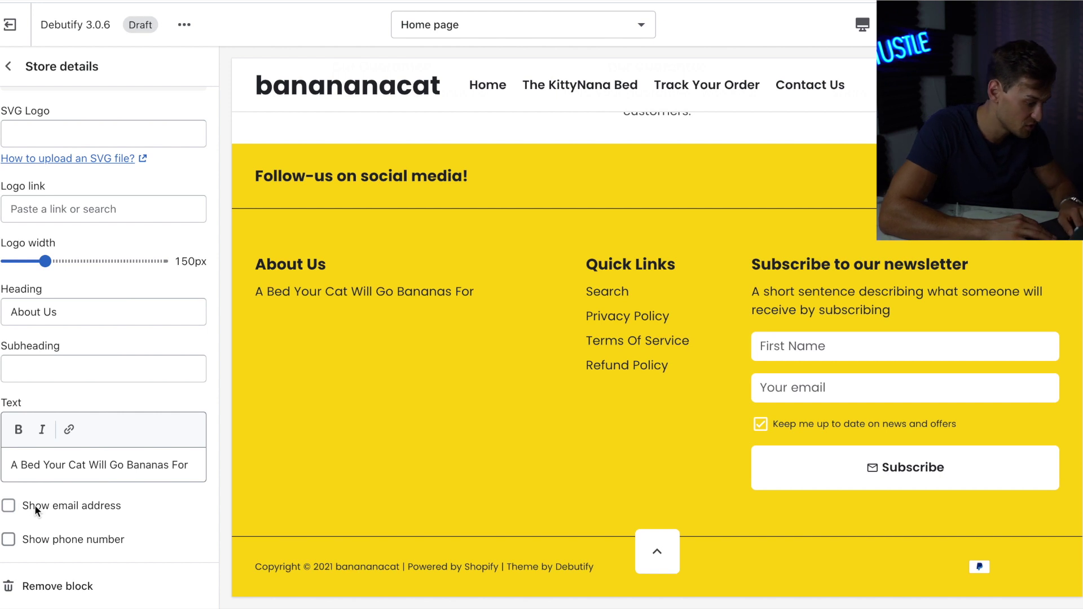
In the Footer, hide the social media band and the Theme by Debutify credit
key("Escape")
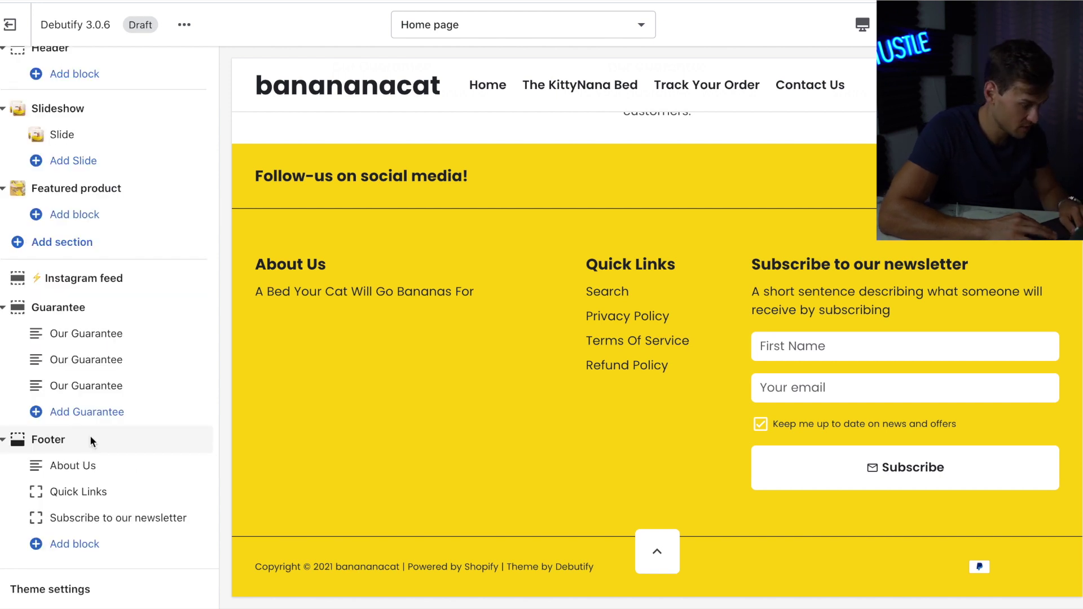
left_click(90, 434)
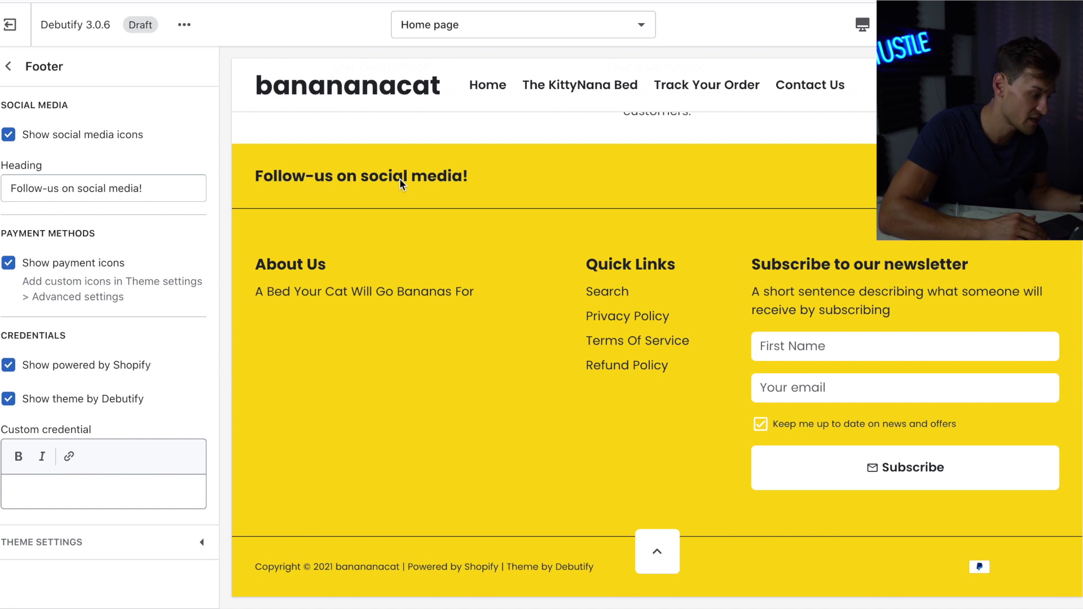
left_click(8, 135)
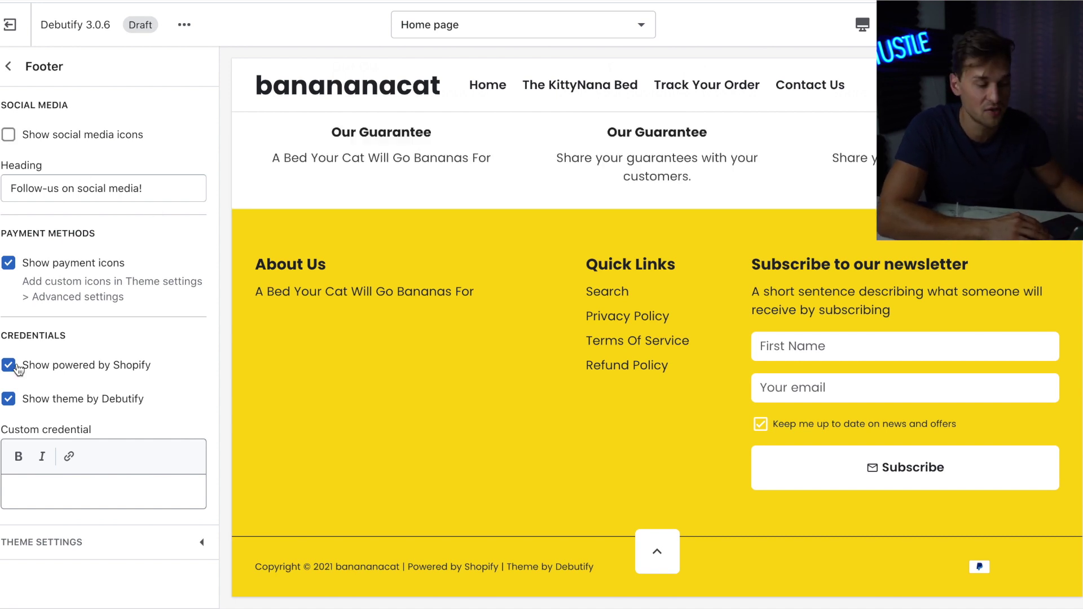
left_click(8, 399)
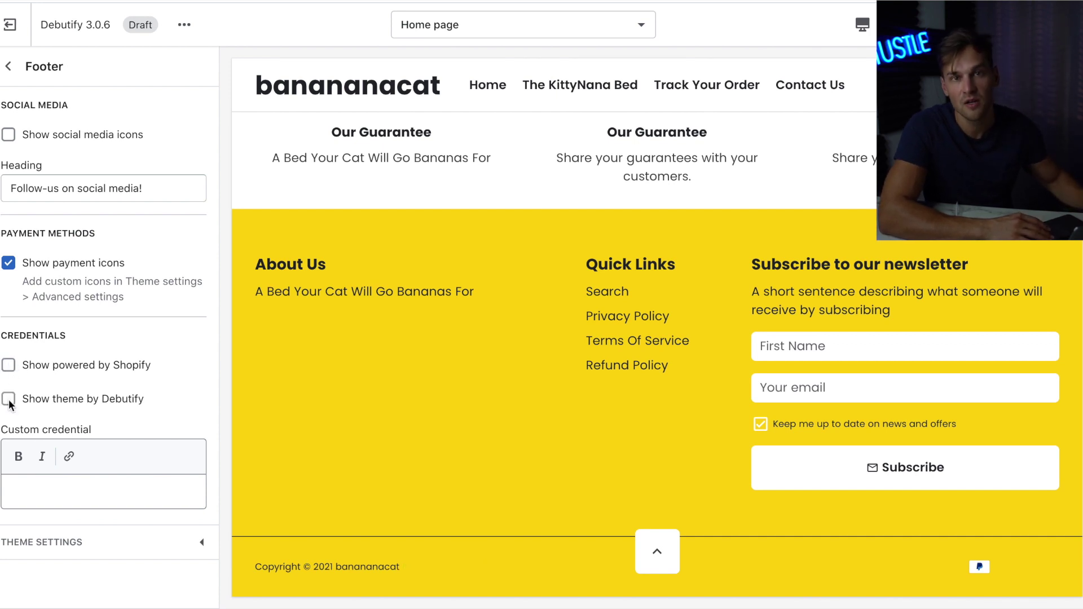
In Theme settings > Advanced Settings, disable the transparent header and the store search
left_click(9, 66)
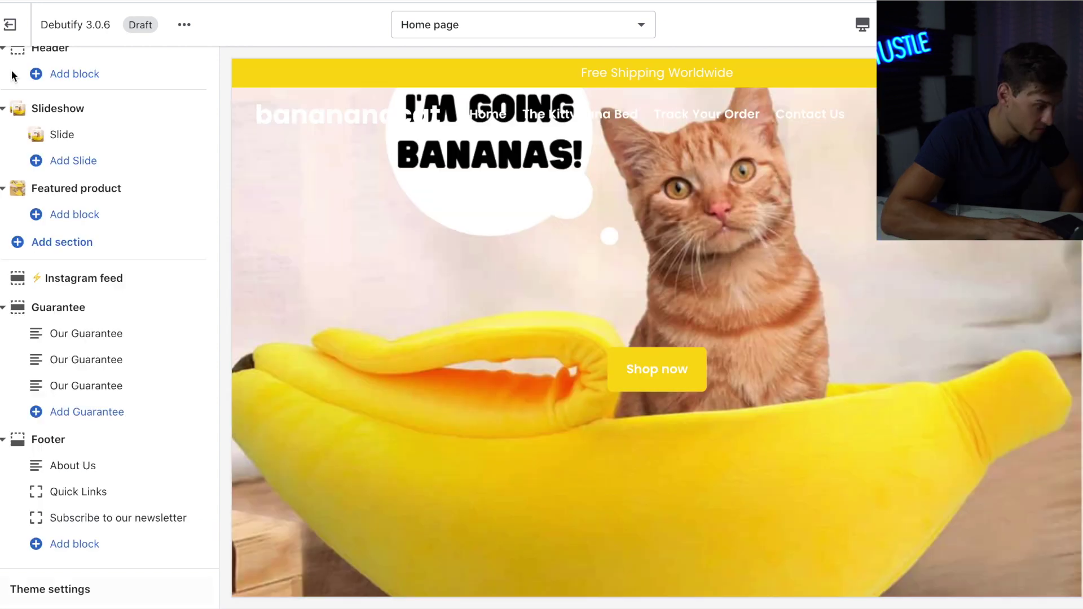
left_click(85, 589)
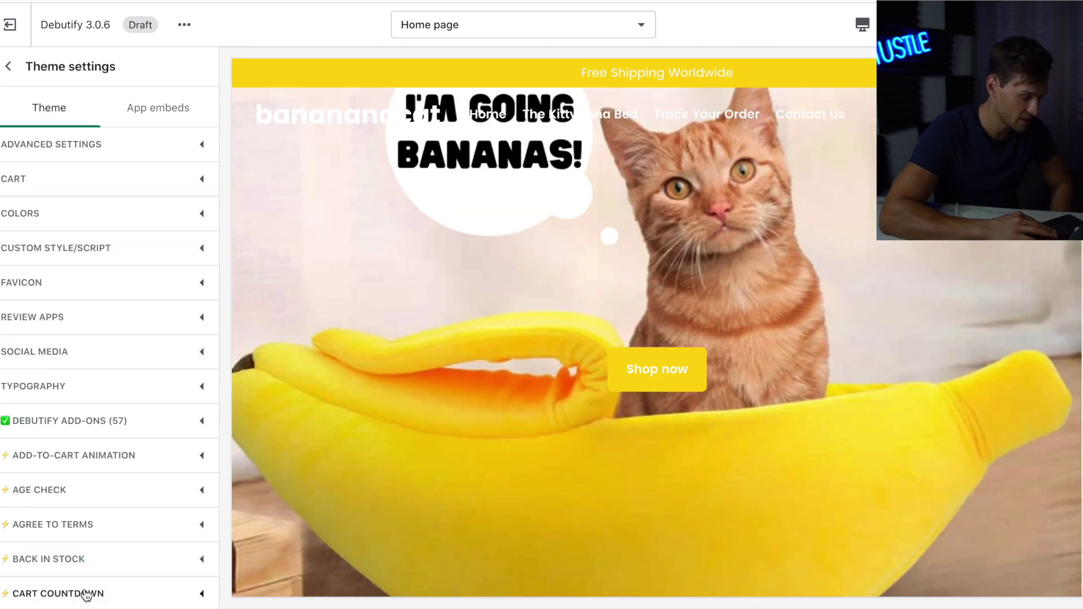
left_click(60, 149)
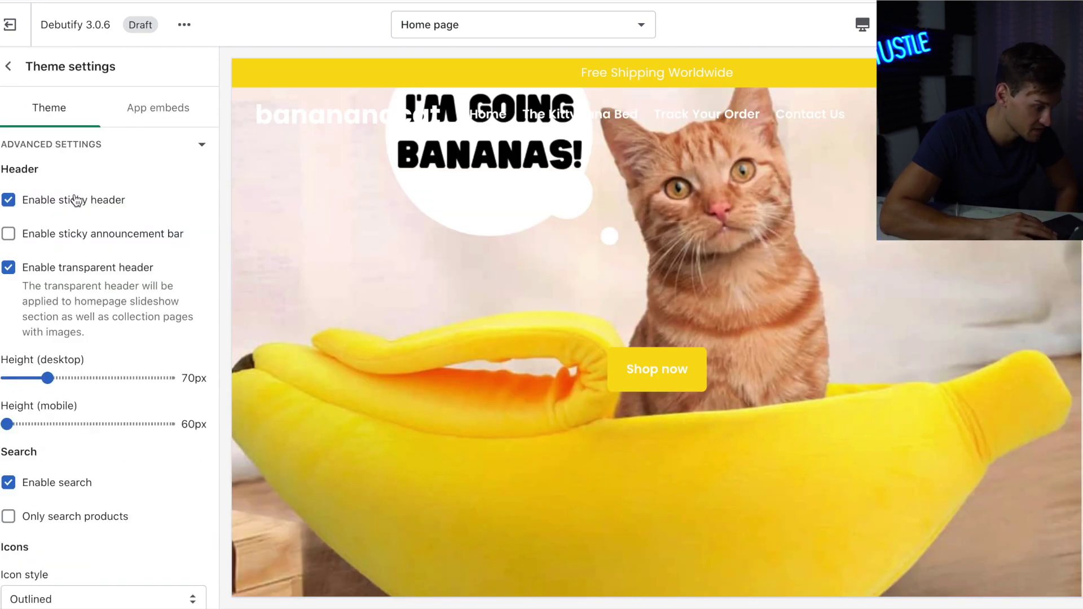
scroll(462, 208, "down", 3)
scroll(462, 209, "up", 3)
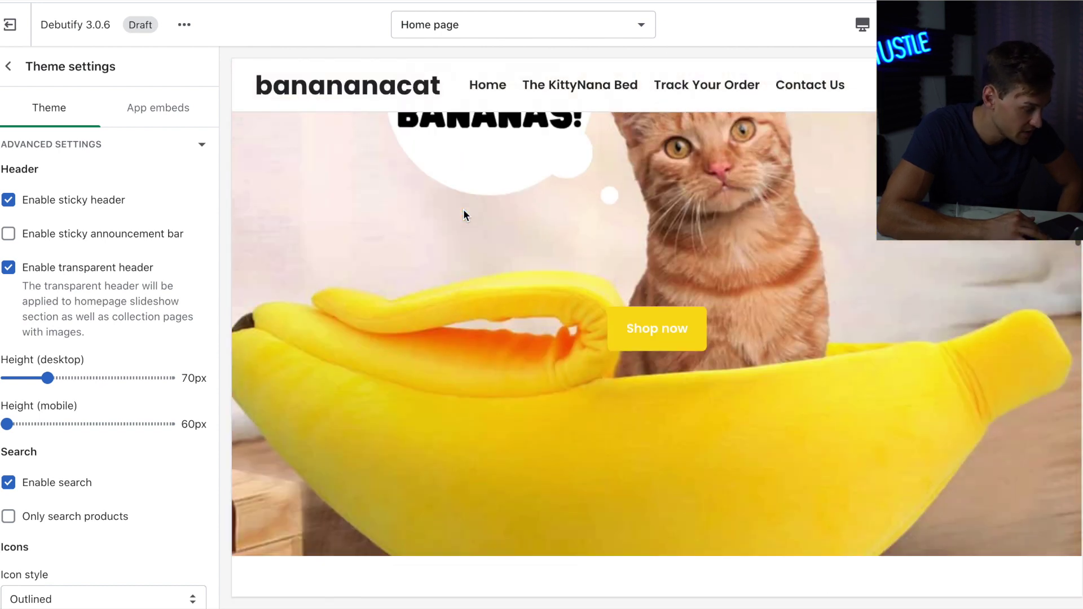
left_click(8, 269)
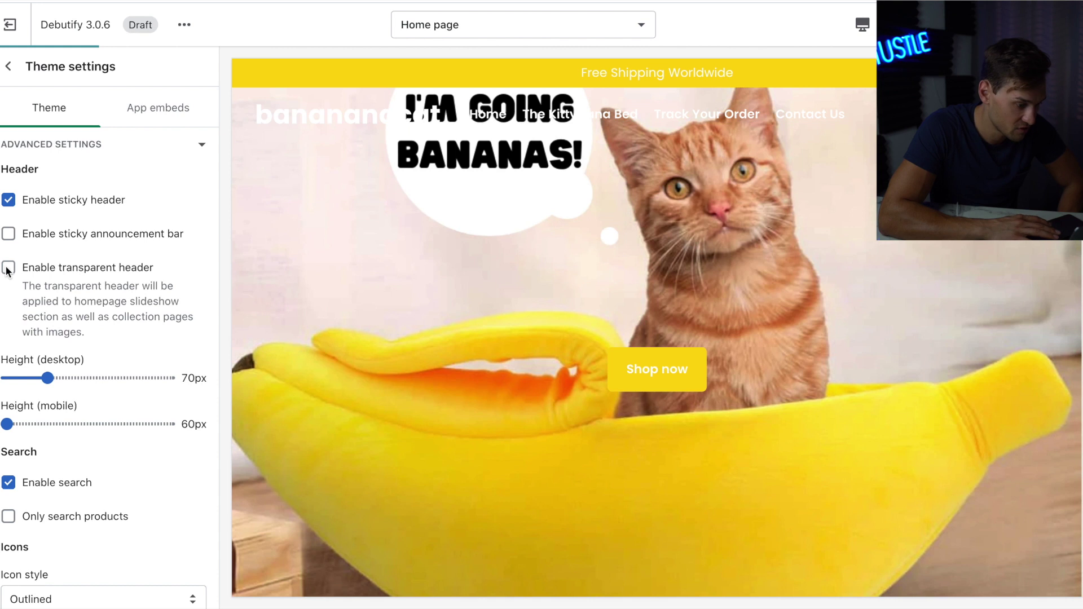
scroll(610, 216, "down", 4)
scroll(610, 216, "up", 5)
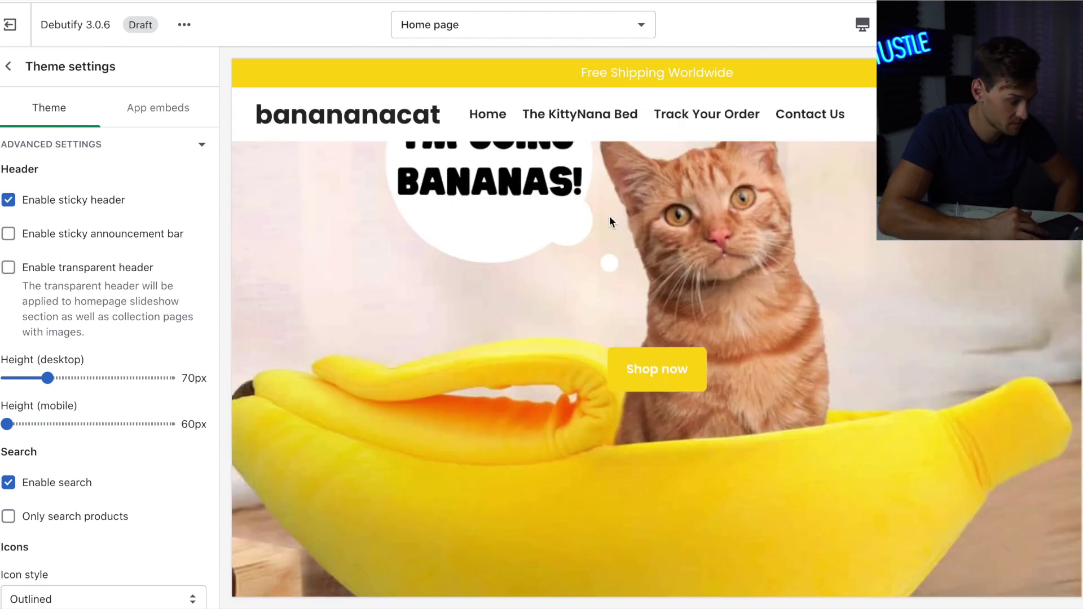
left_click(42, 480)
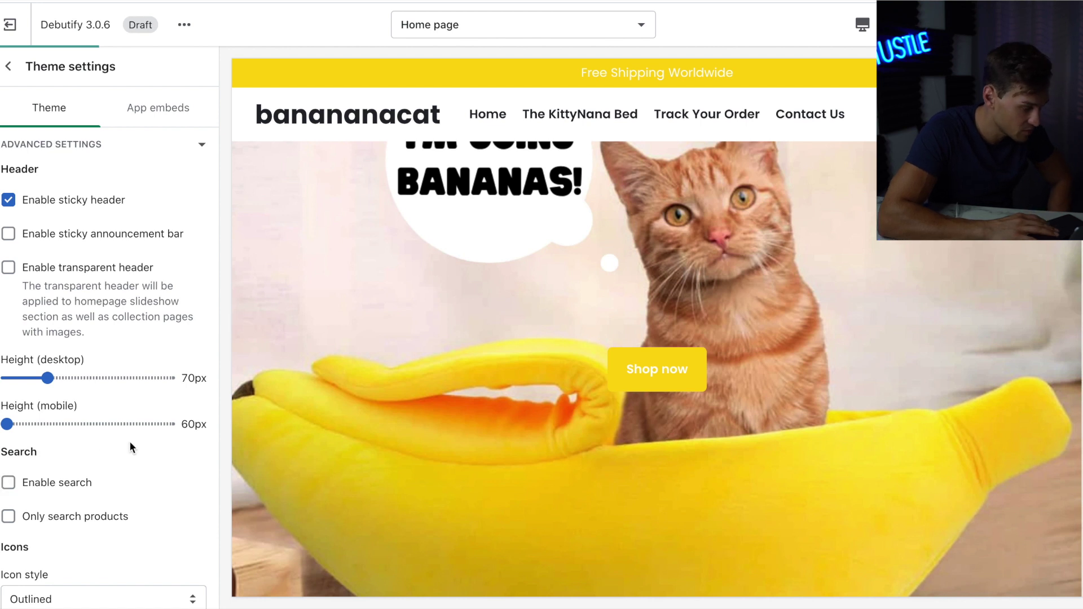
scroll(129, 440, "down", 3)
scroll(115, 162, "down", 3)
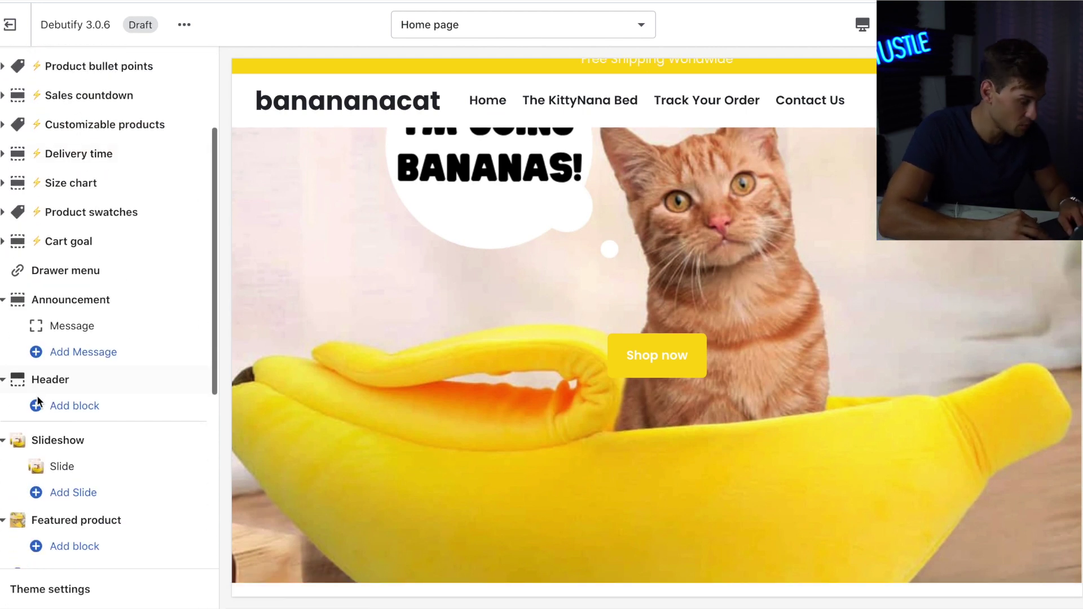
Set the KittyNana banana image as the Header section's logo
left_click(50, 380)
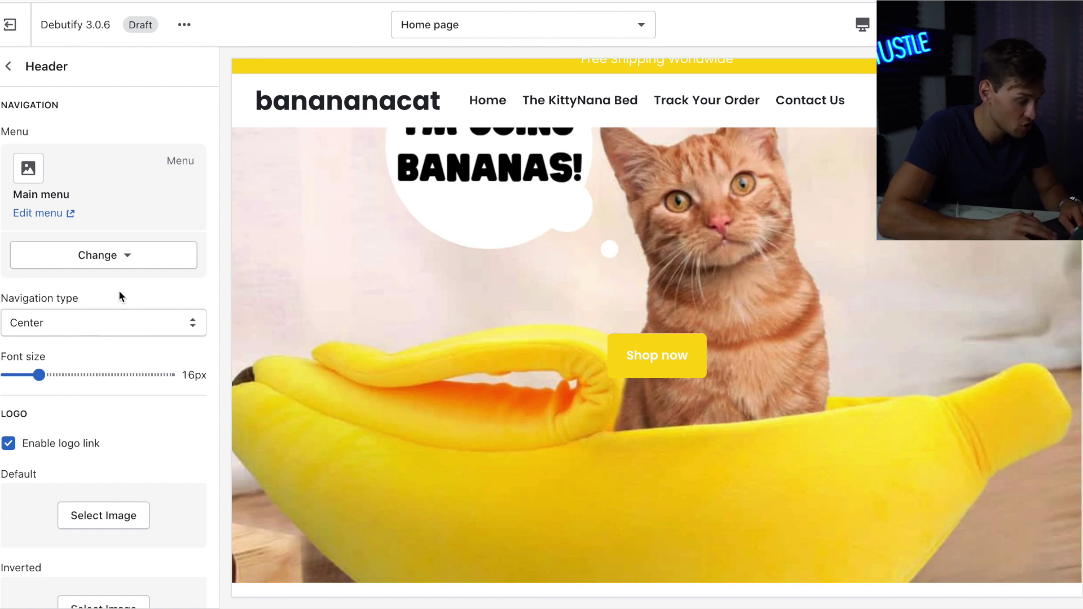
scroll(119, 294, "down", 3)
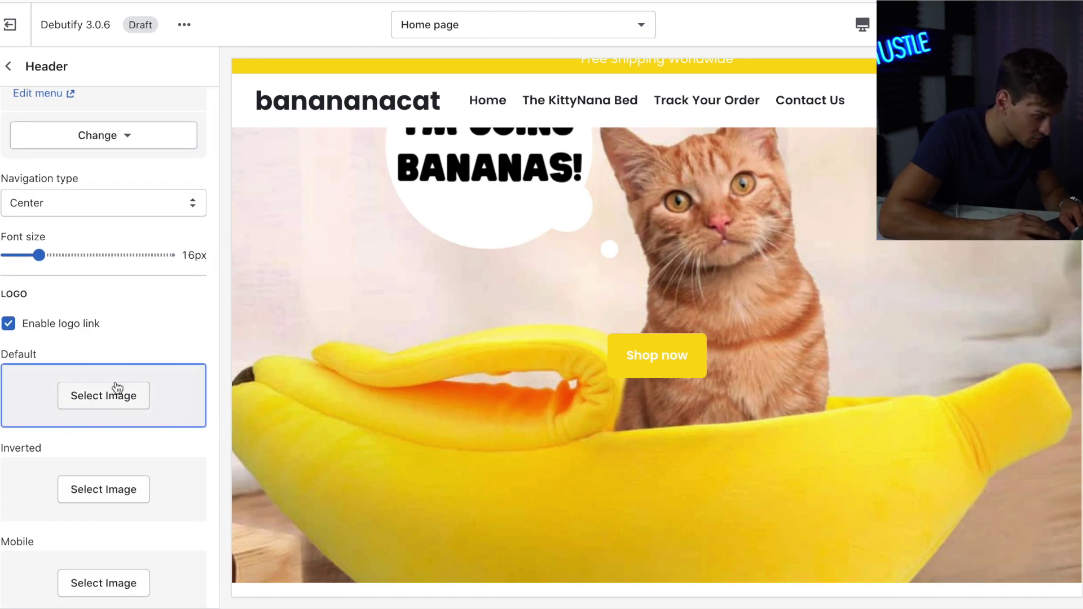
left_click(119, 458)
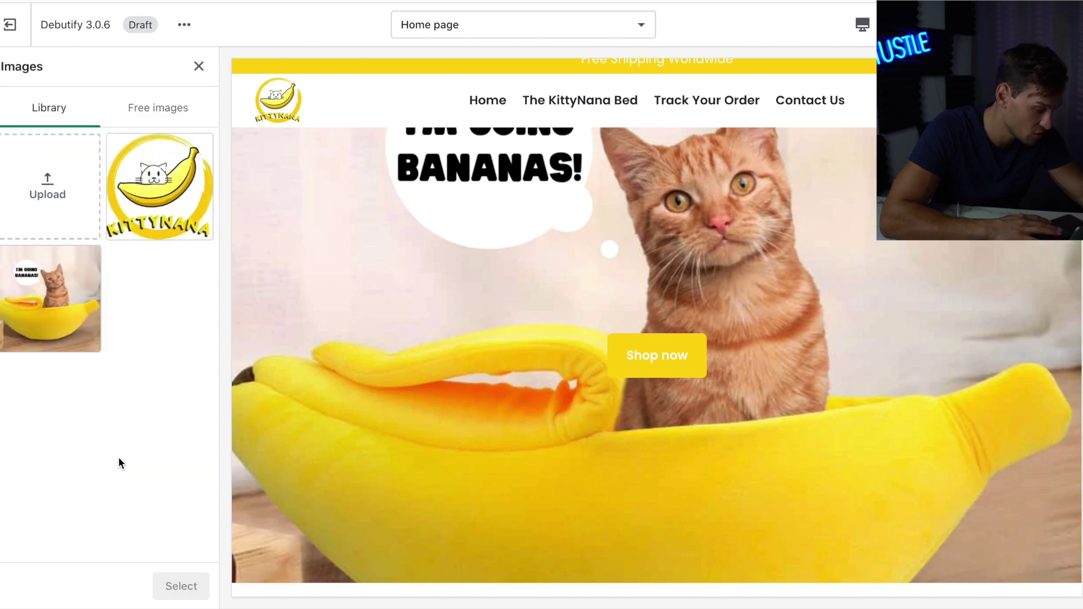
left_click(160, 186)
left_click(181, 586)
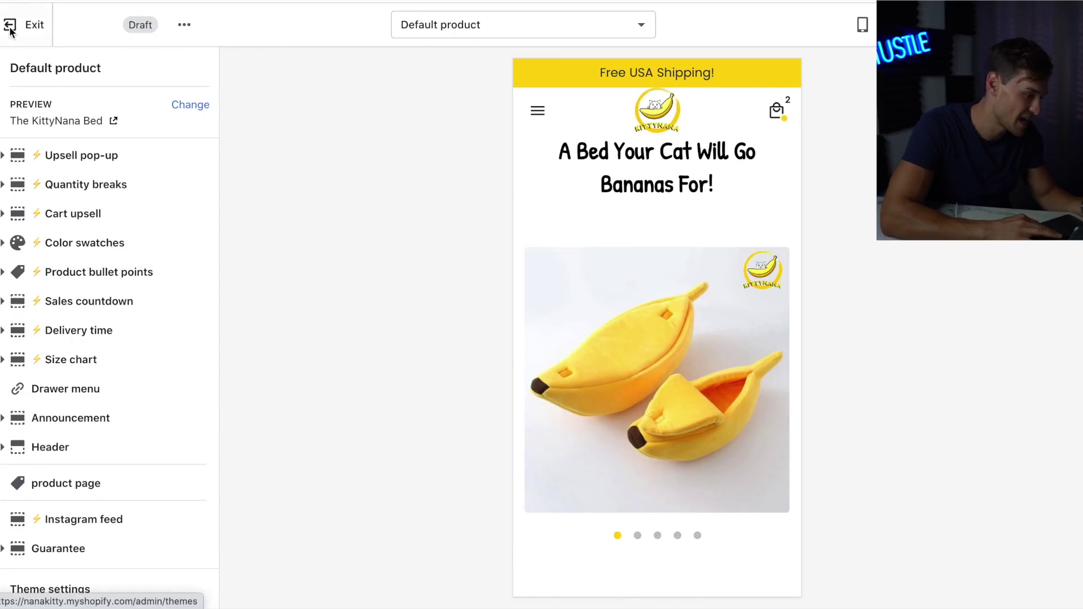
In shipping settings, add a €0,00 'Free Shipping' rate to the United States zone
left_click(9, 26)
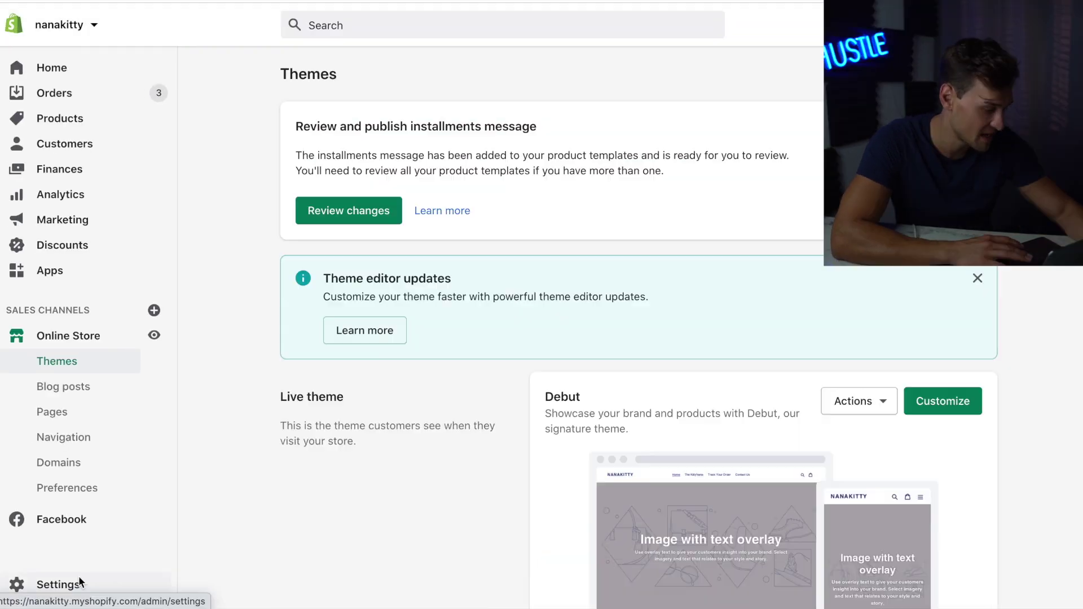
left_click(45, 584)
left_click(419, 379)
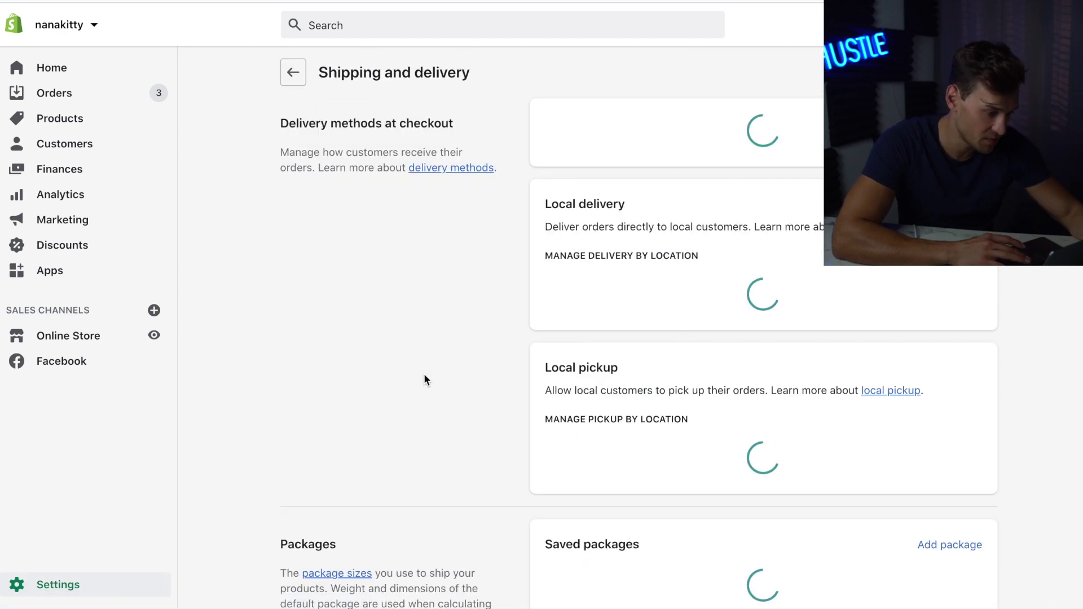
left_click(944, 193)
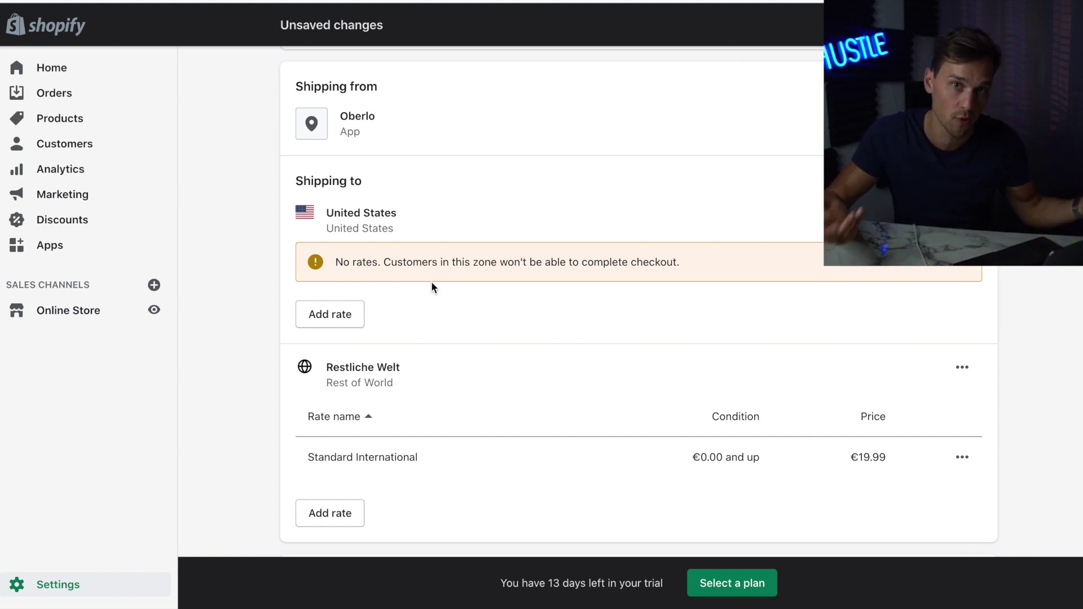
left_click(327, 309)
left_click(393, 335)
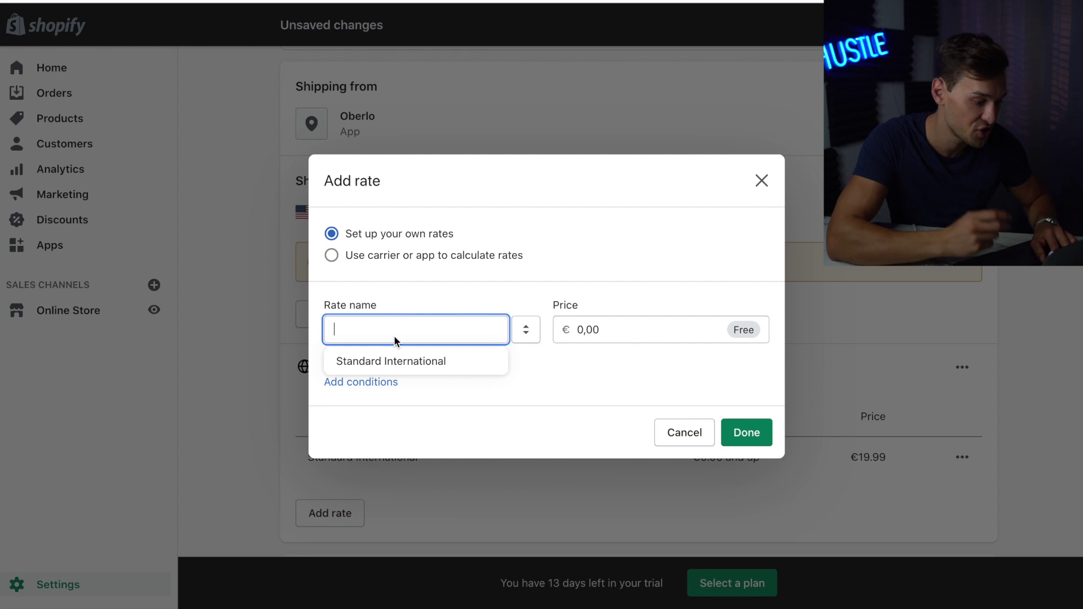
type("Free Shipping")
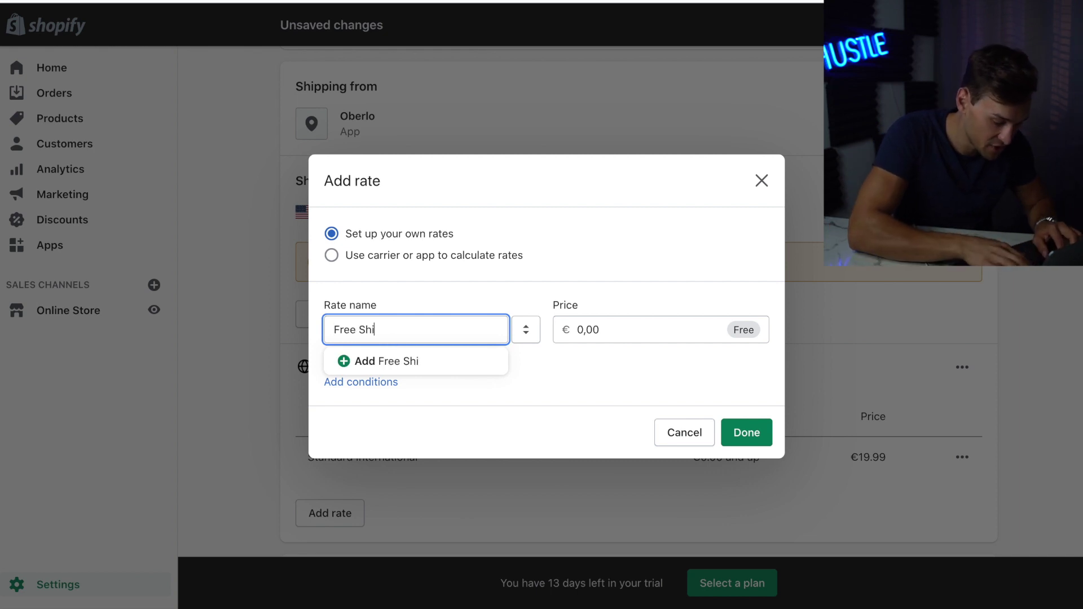
left_click(585, 321)
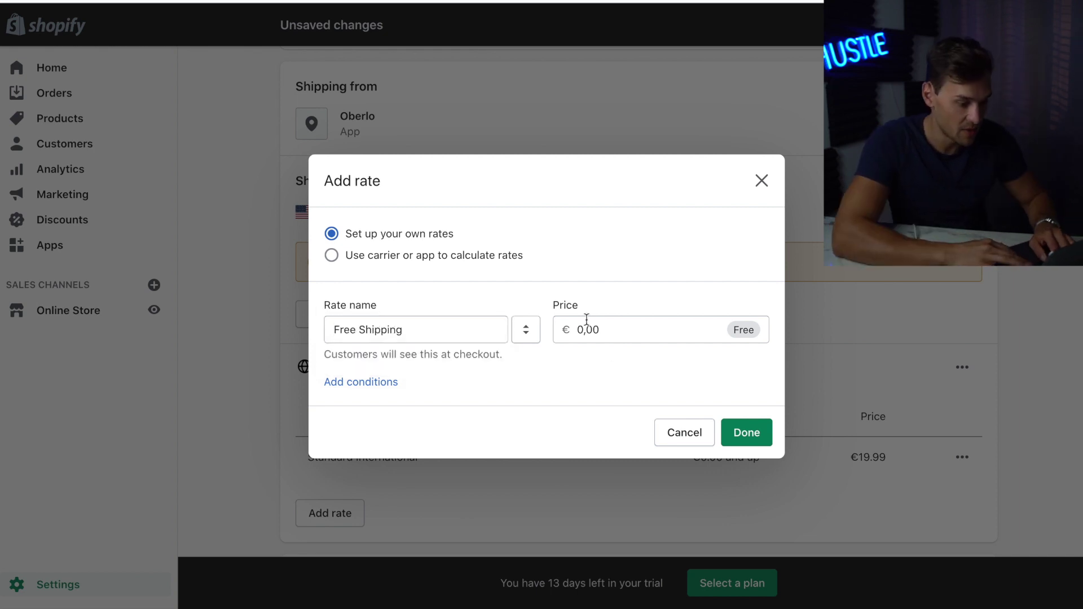
left_click(746, 432)
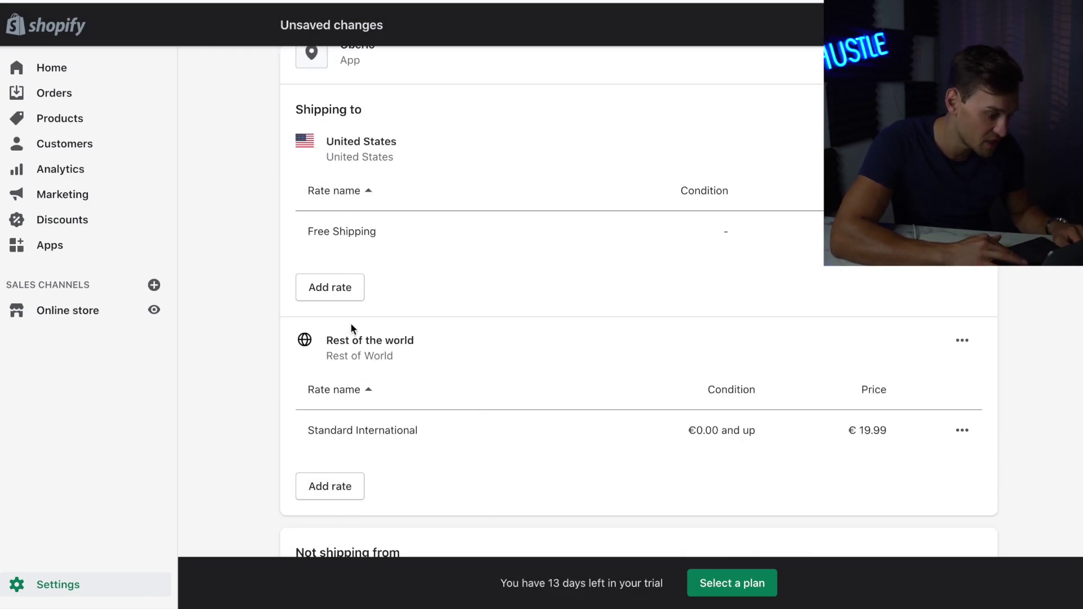
Delete the Rest of the world shipping zone
scroll(480, 432, "down", 2)
left_click(963, 265)
left_click(938, 336)
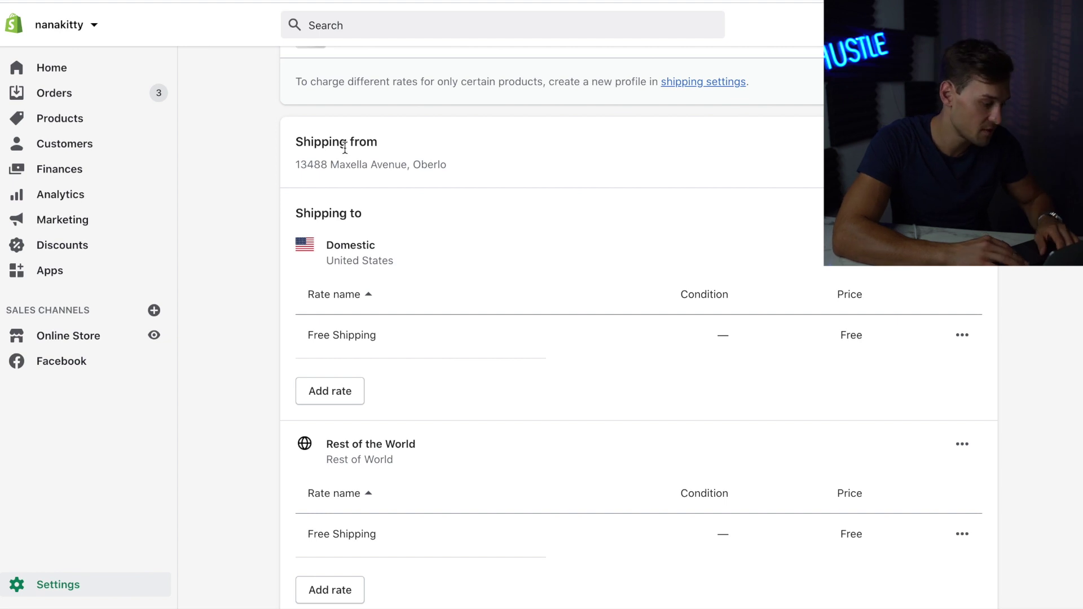
left_click(60, 587)
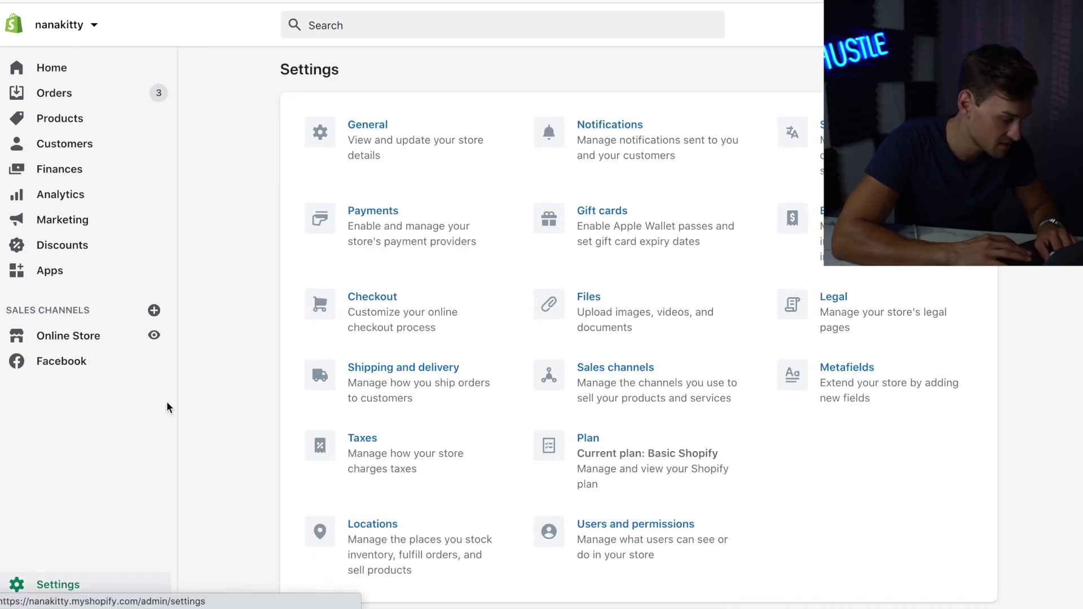
left_click(377, 217)
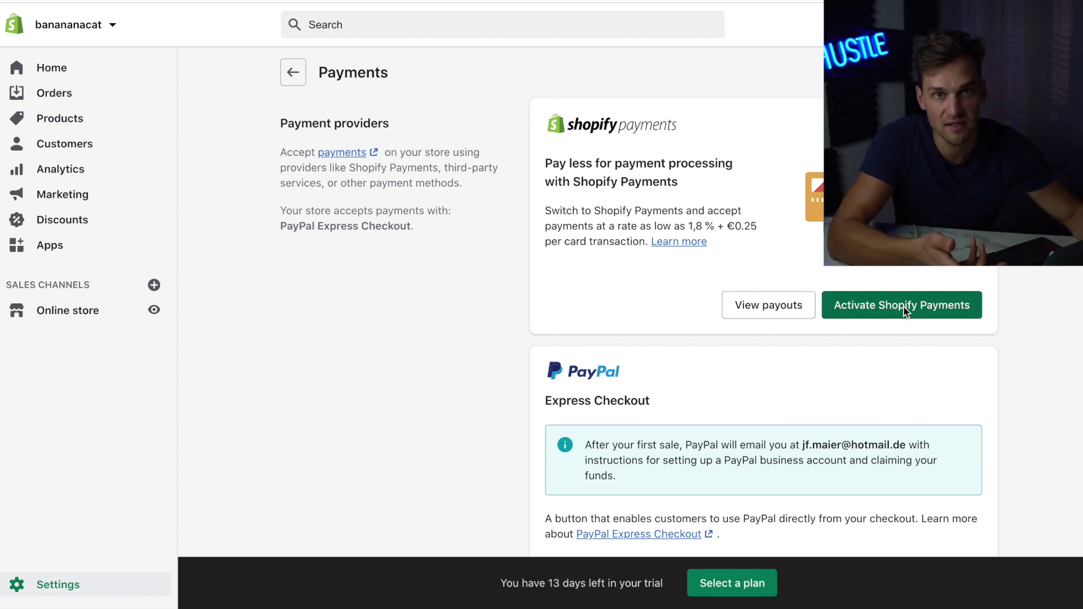
scroll(719, 375, "down", 1)
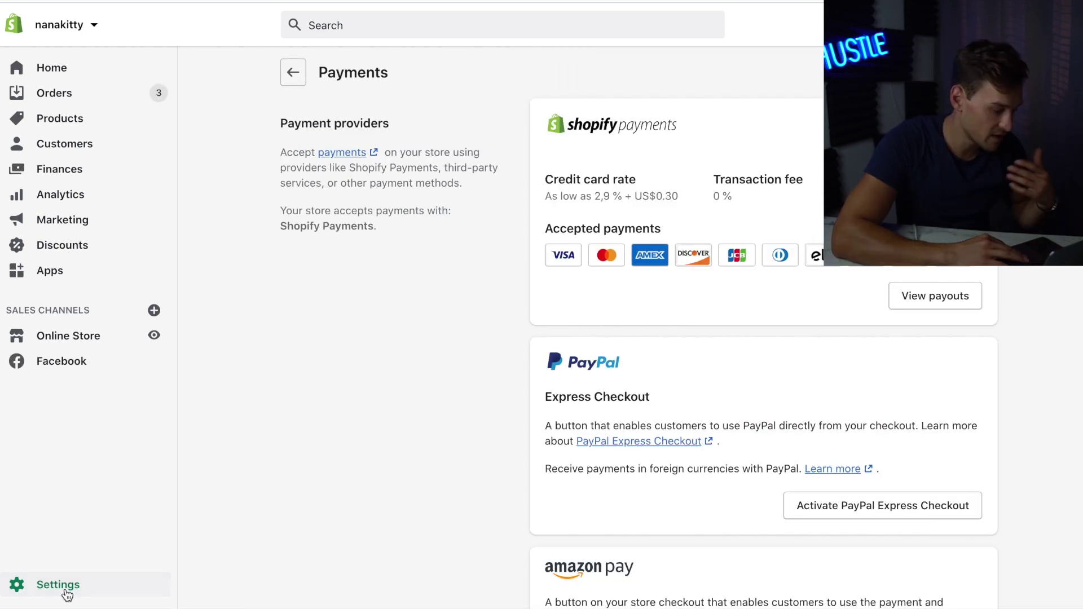
left_click(63, 589)
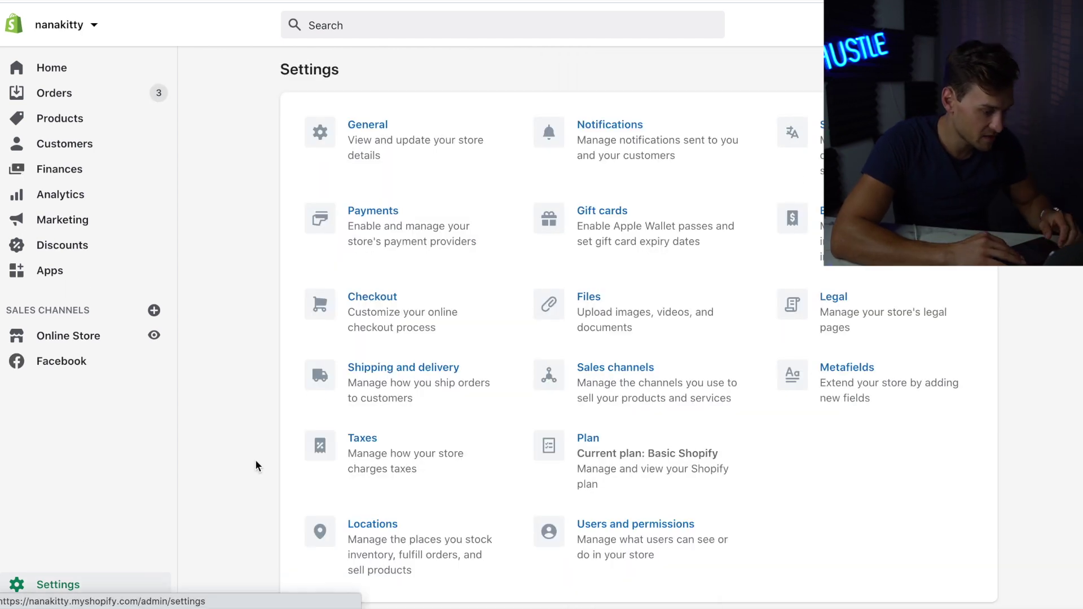
From Settings > Plan, pick Basic Shopify from the list of plans
left_click(596, 448)
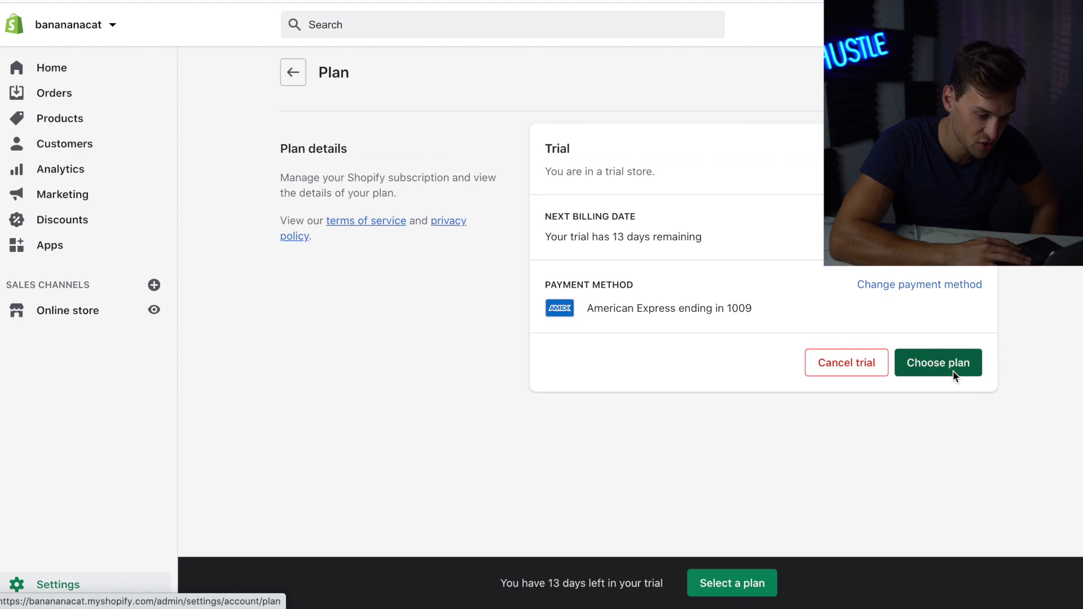
left_click(953, 371)
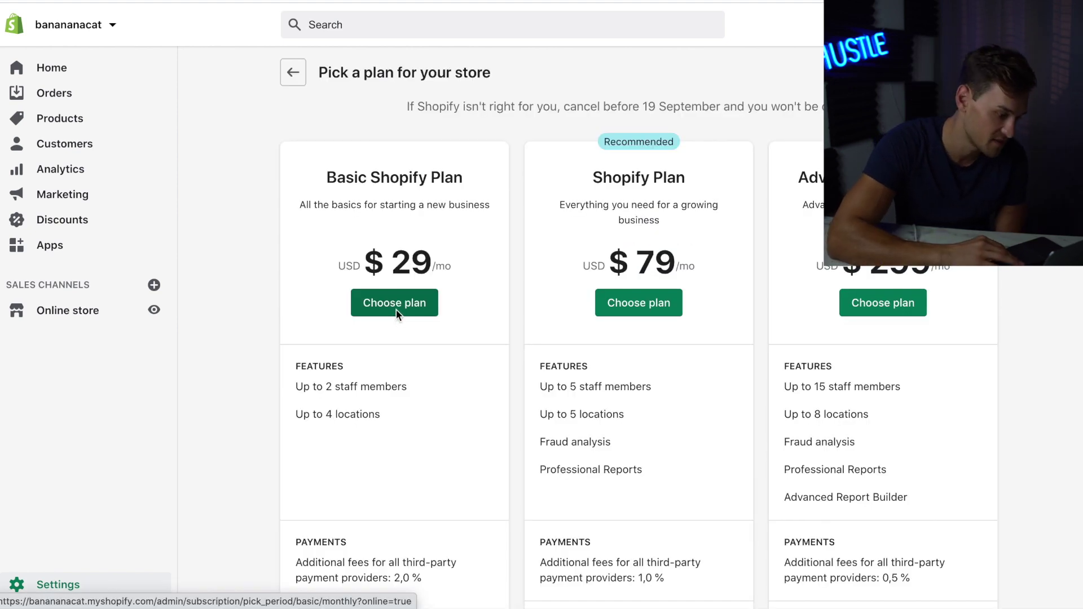
scroll(396, 309, "down", 1)
left_click(395, 281)
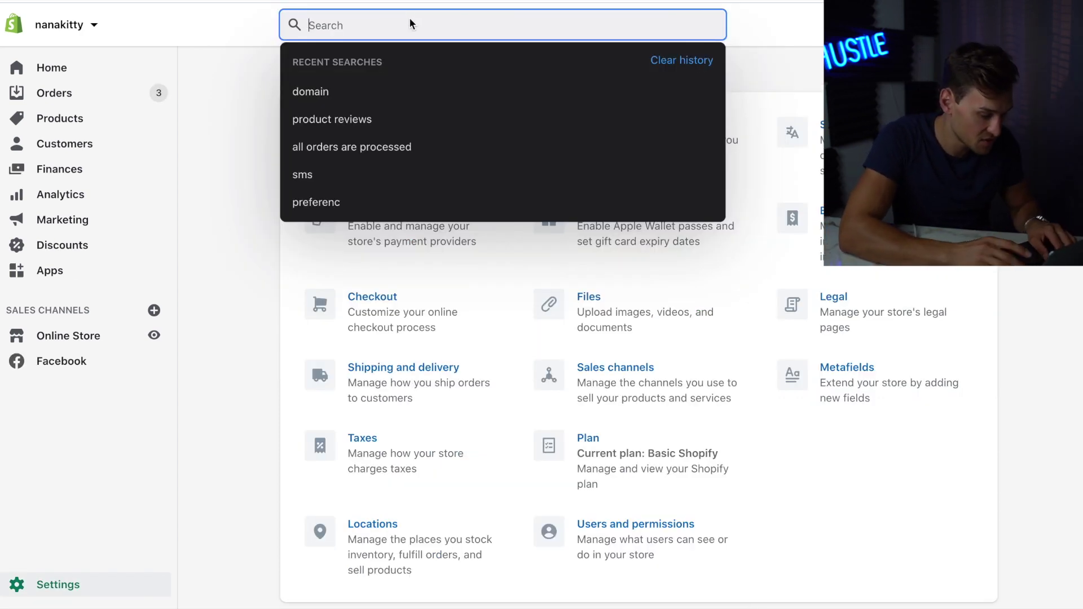
Search 'password' and clear the storefront password in Online Store Preferences
type("pa")
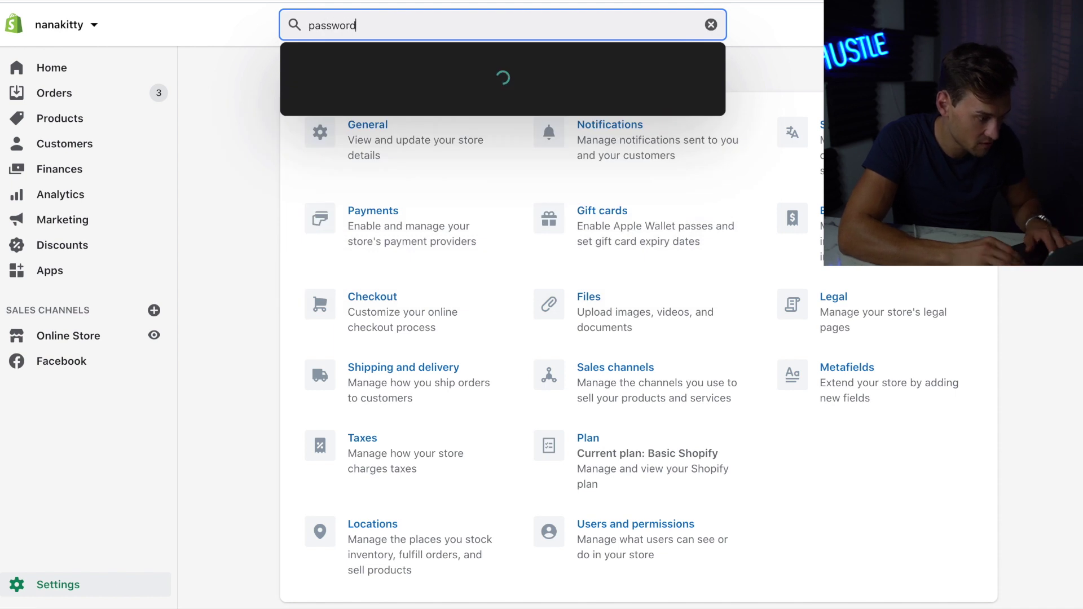
type("ssword")
left_click(466, 112)
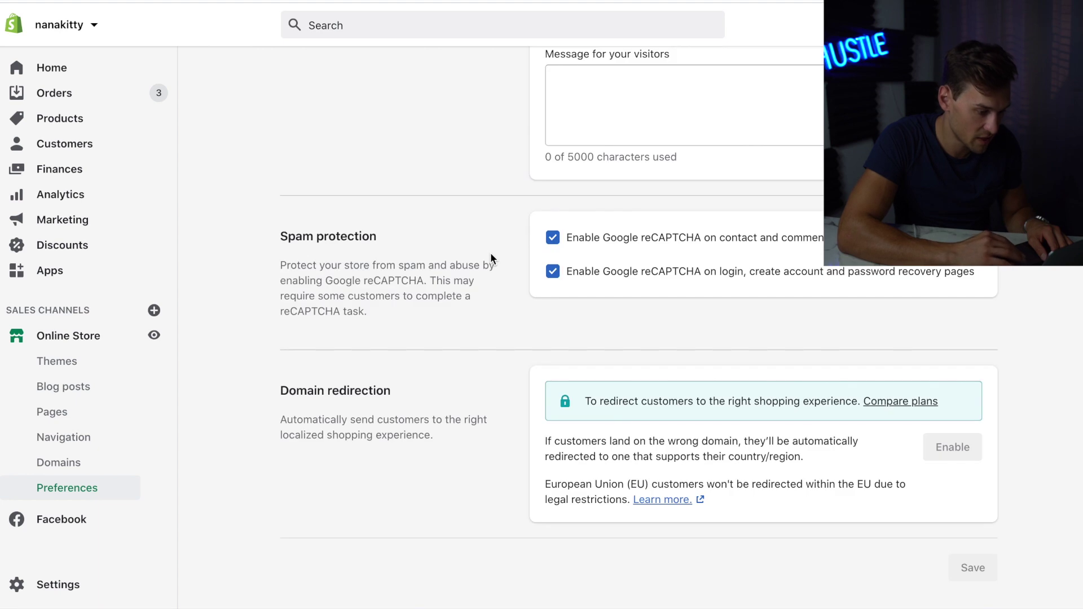
scroll(490, 258, "up", 4)
left_click(614, 252)
key("BackSpace")
key("BackSpace")
key("BackSpace")
key("BackSpace")
key("BackSpace")
key("BackSpace")
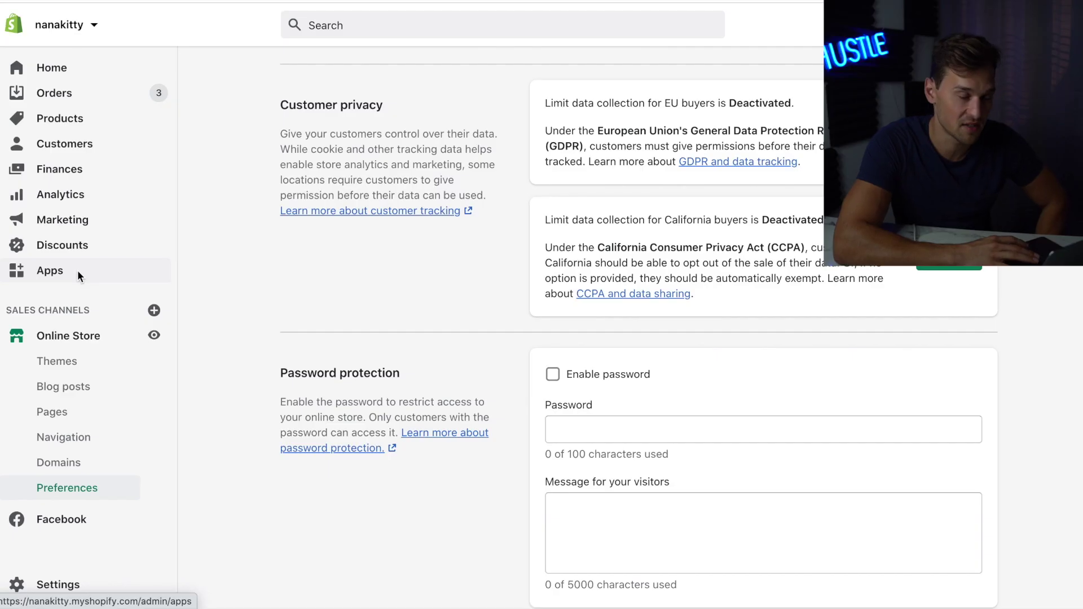
Launch the Vitals app and start its Lite free trial
left_click(76, 270)
left_click(404, 408)
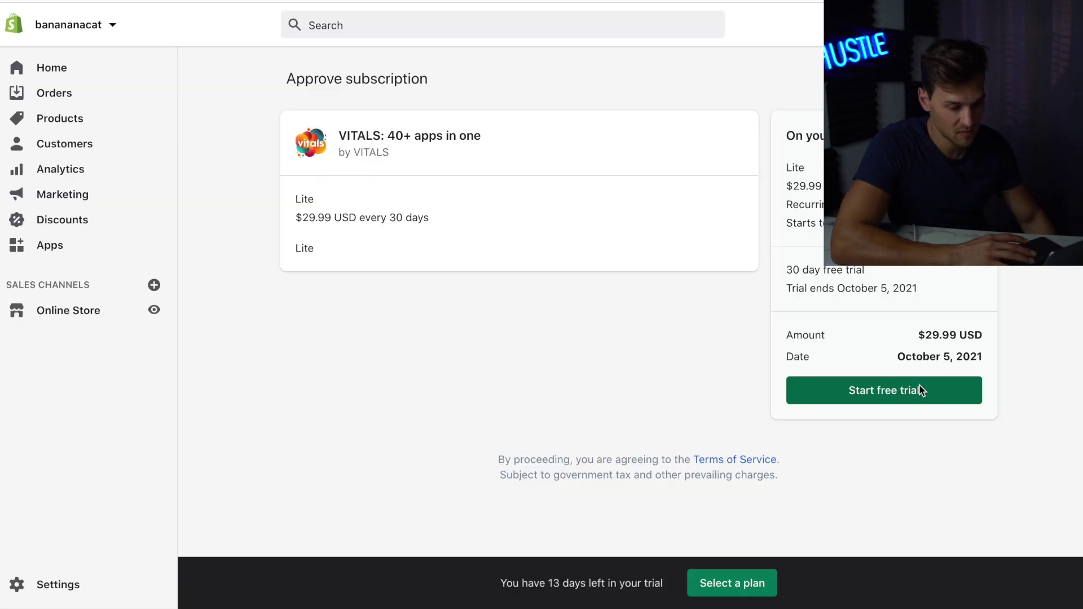
left_click(918, 384)
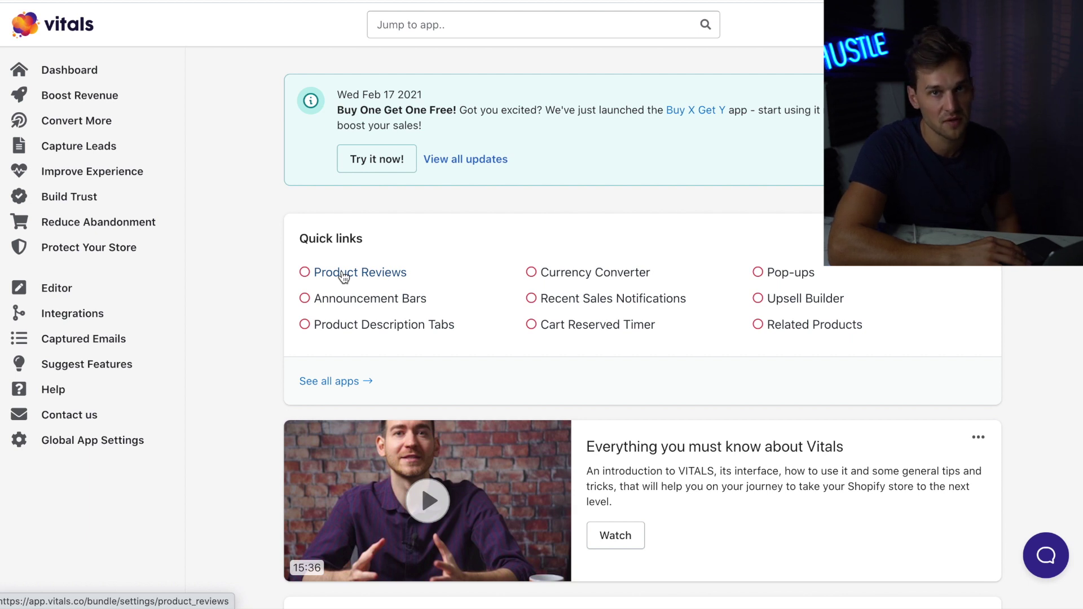
Start a Product Reviews import for The KittyNana Bed of 100 AliExpress reviews, 4 stars and up
left_click(342, 273)
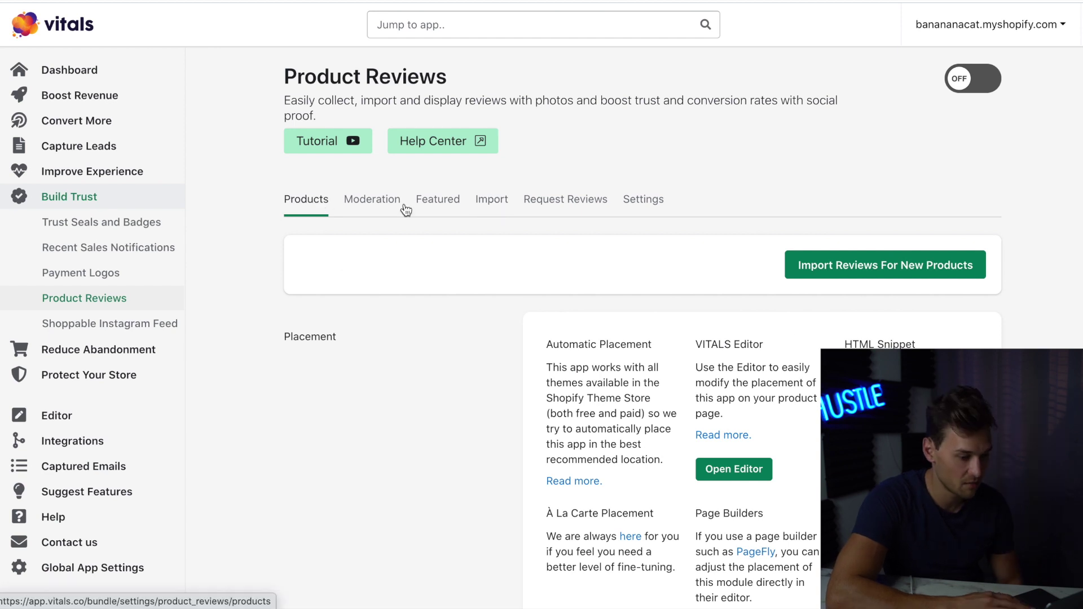
left_click(919, 267)
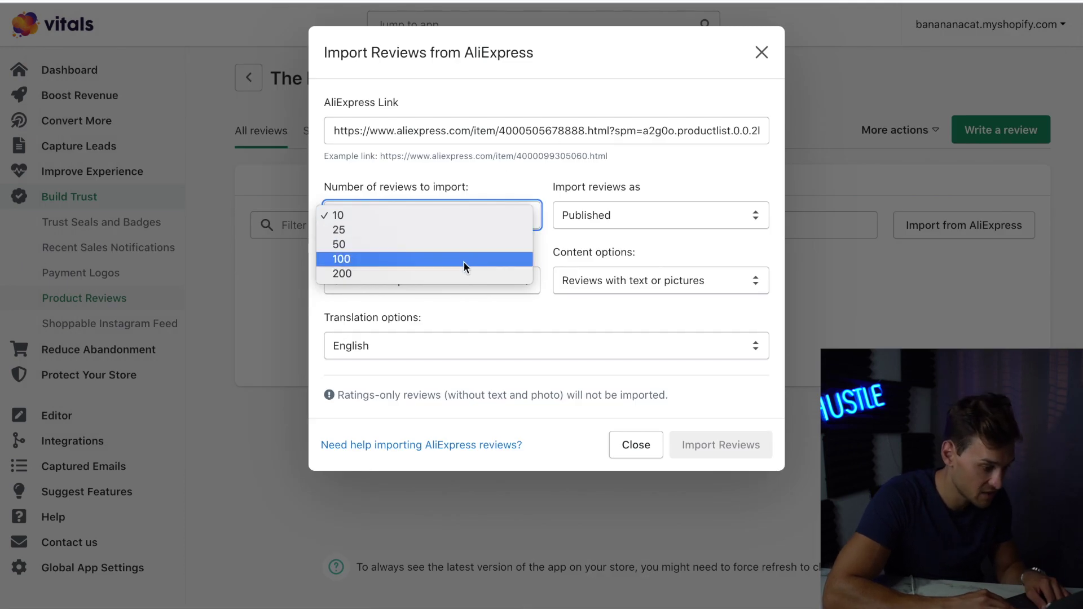
left_click(462, 259)
left_click(448, 282)
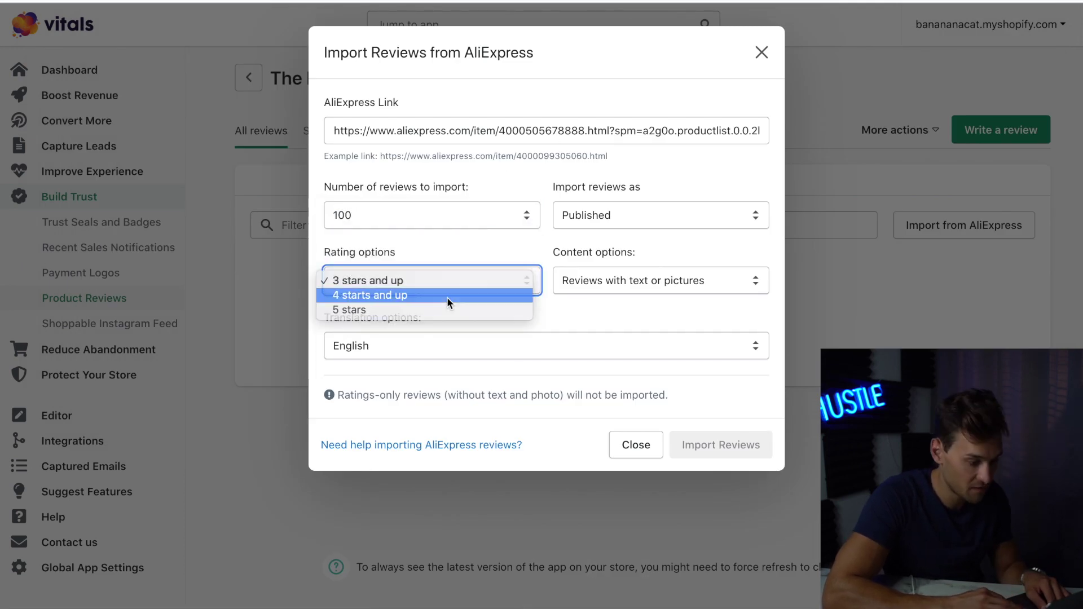
left_click(447, 294)
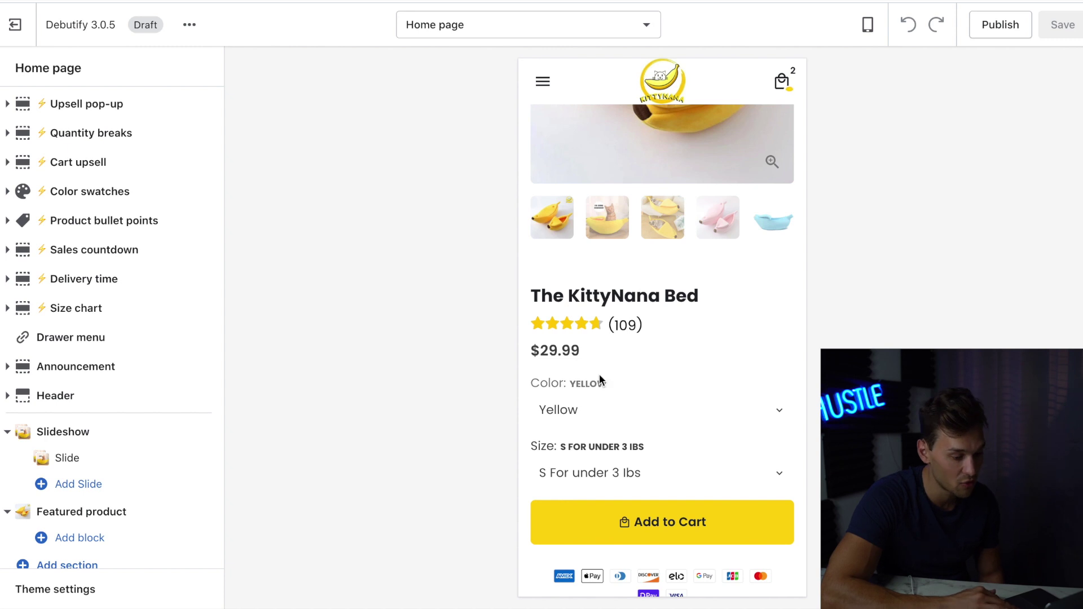
Open The KittyNana Bed page from its (109) review count and scroll to the photo reviews
left_click(627, 327)
scroll(633, 194, "down", 15)
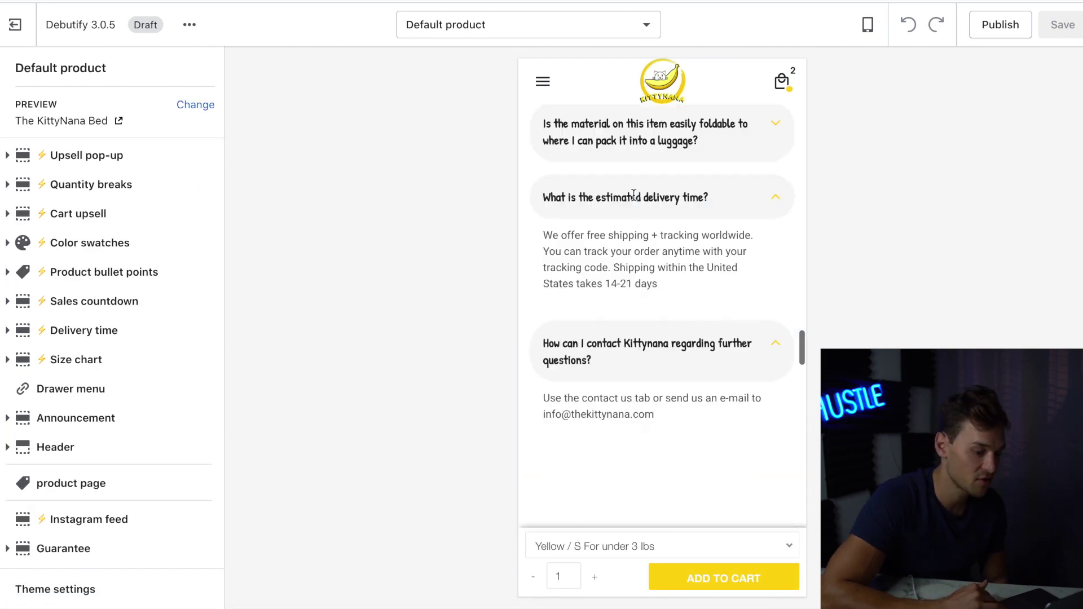
scroll(639, 219, "down", 5)
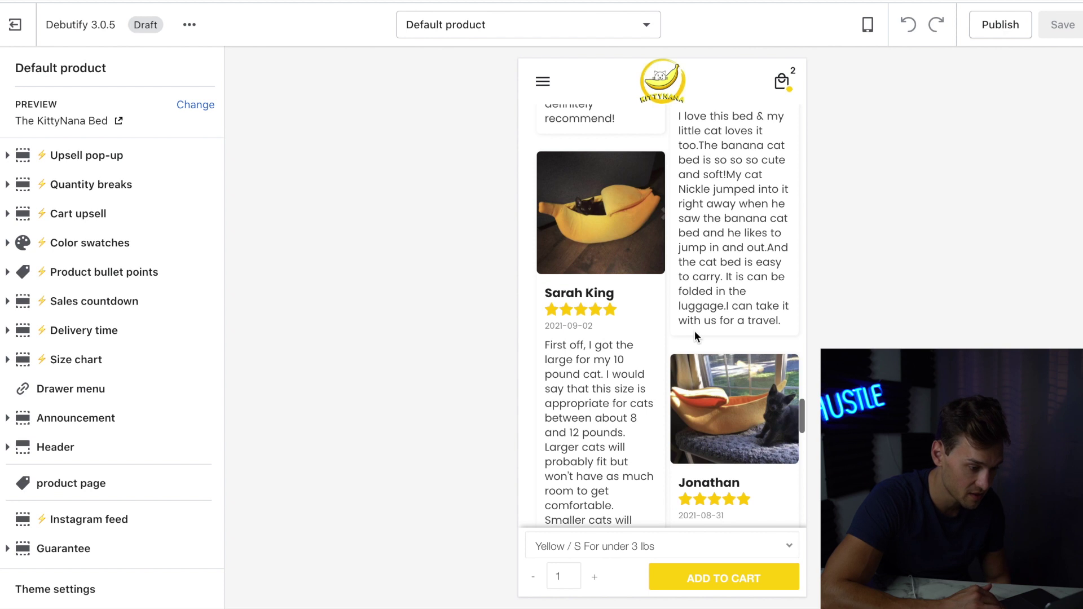
scroll(695, 332, "down", 7)
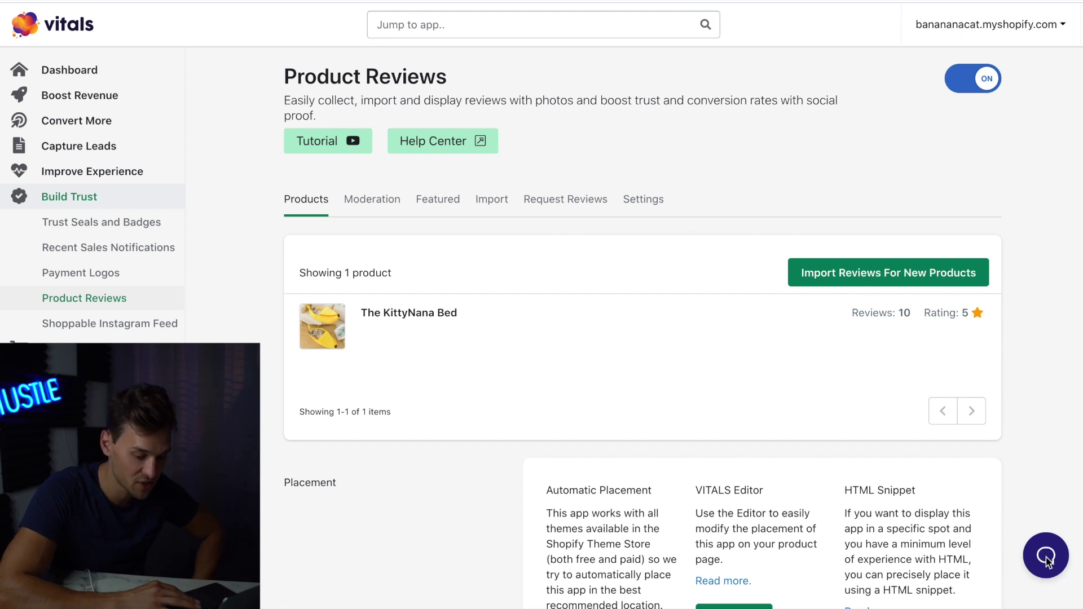
Open Sticky Add to Cart from the Vitals app list and untick Show Product Reviews Stars
left_click(1045, 555)
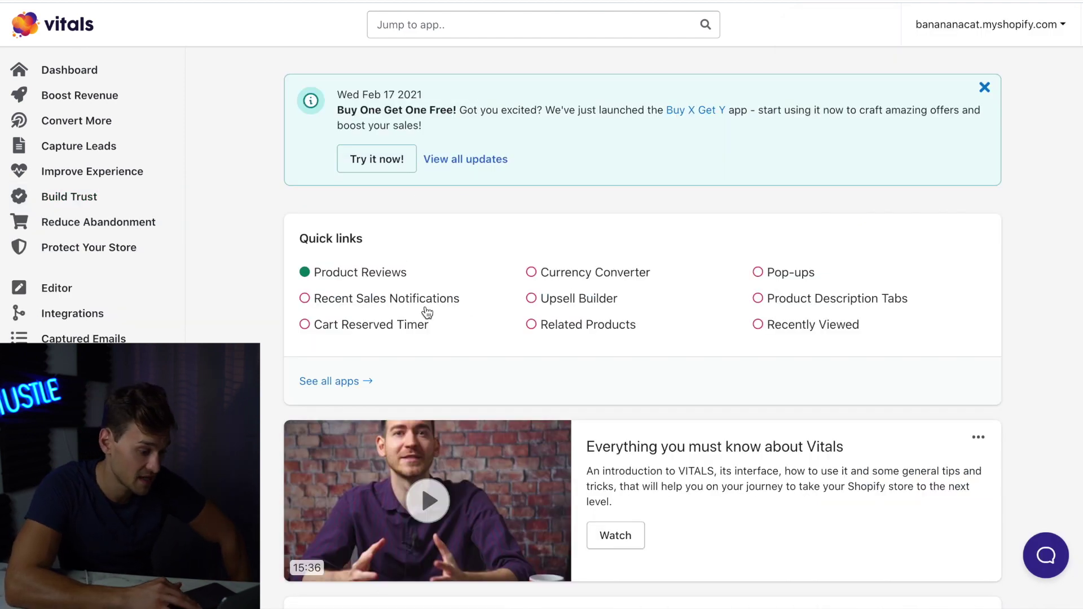
left_click(348, 384)
left_click(182, 412)
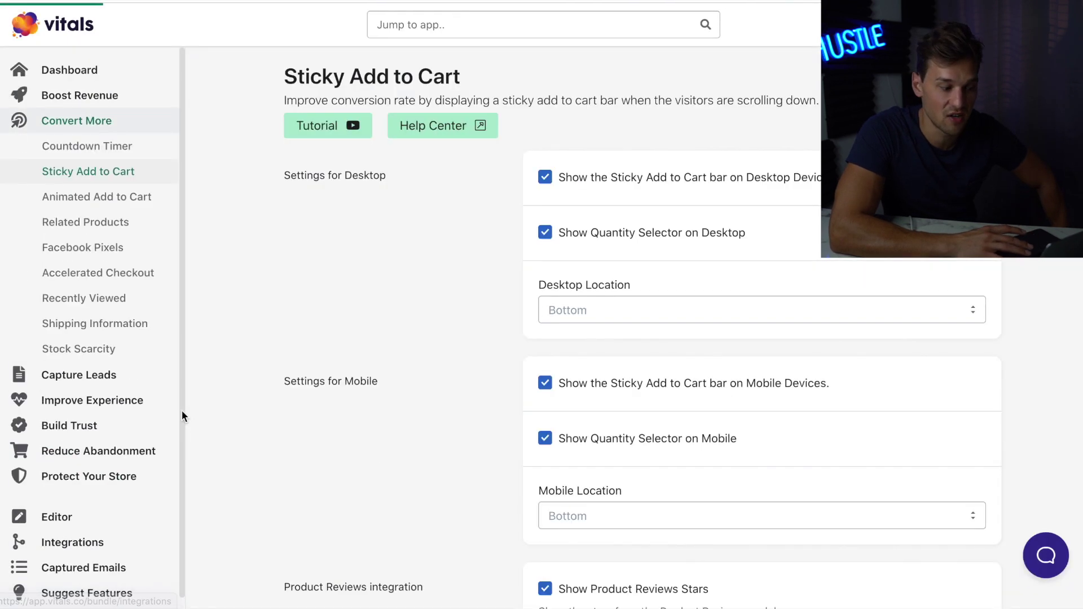
scroll(545, 483, "down", 2)
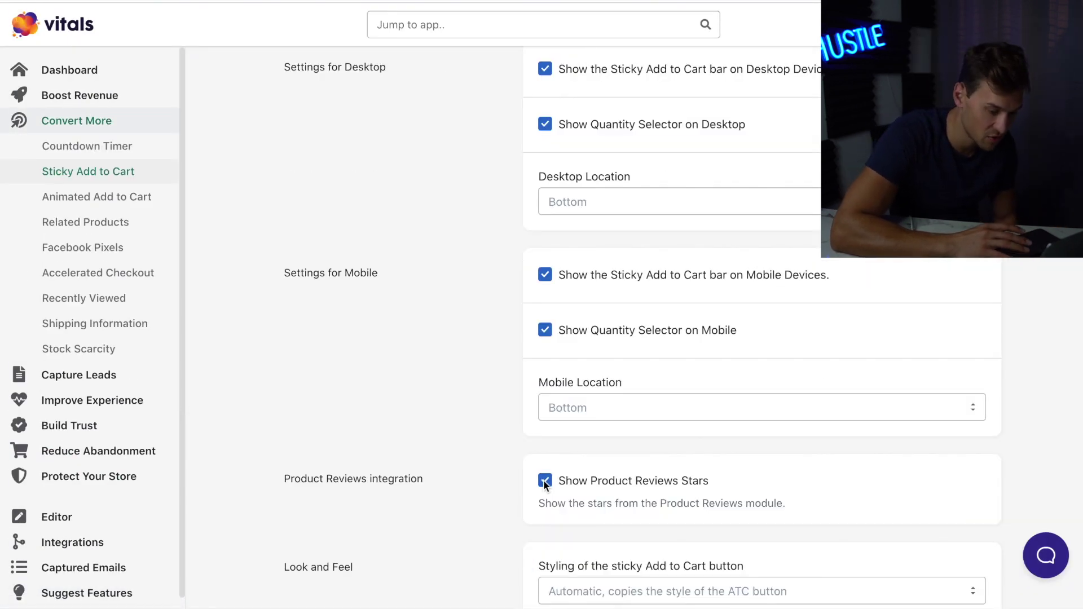
left_click(545, 482)
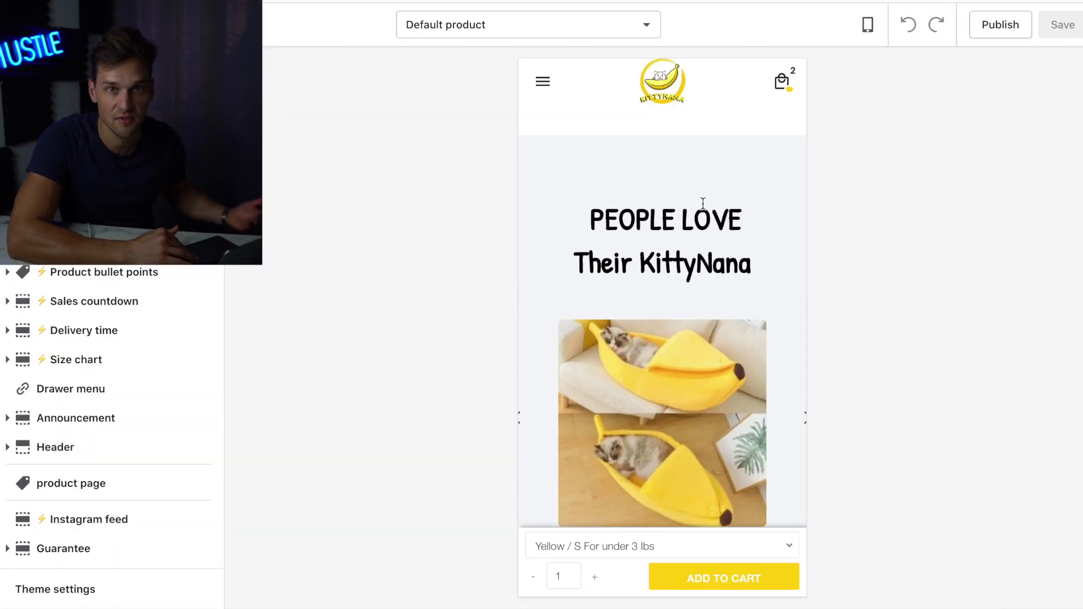
scroll(702, 204, "down", 1)
scroll(703, 203, "down", 10)
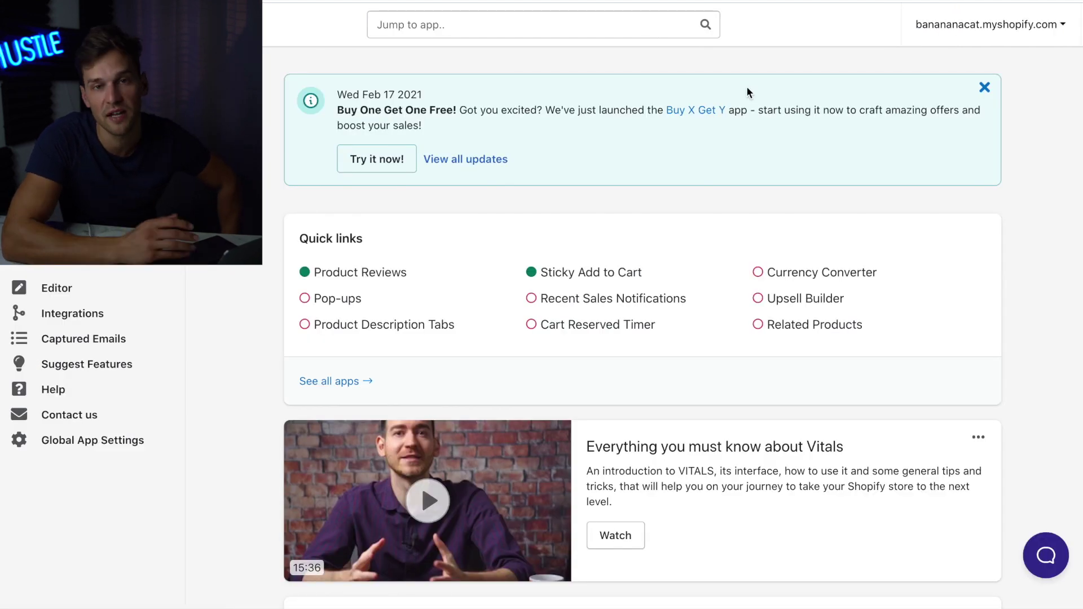
Create a Volume Discount offer in Upsell Builder limited to specific products
left_click(326, 376)
left_click(134, 131)
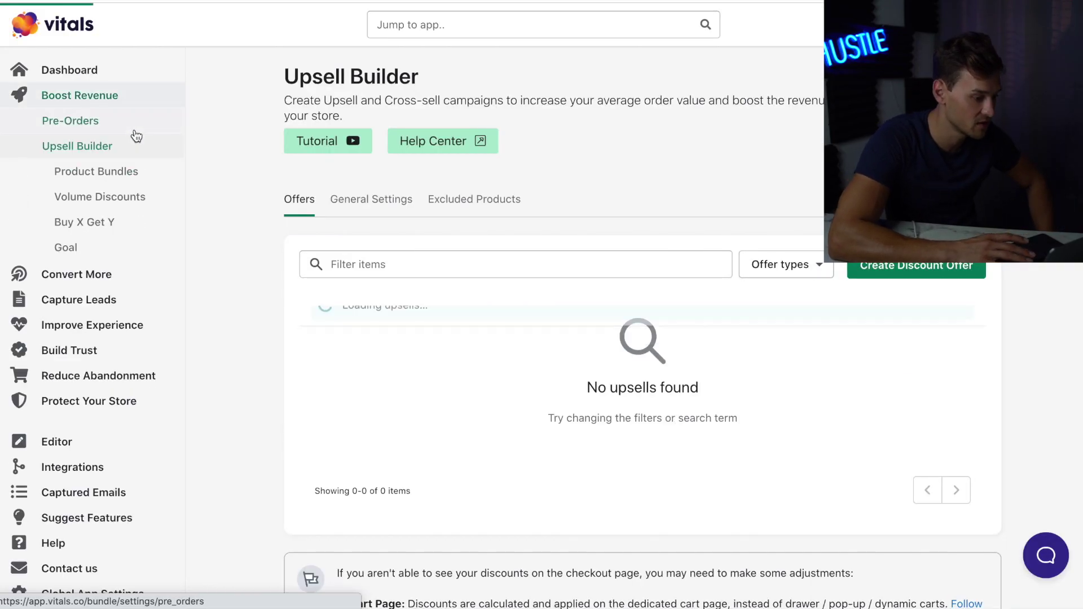
left_click(890, 271)
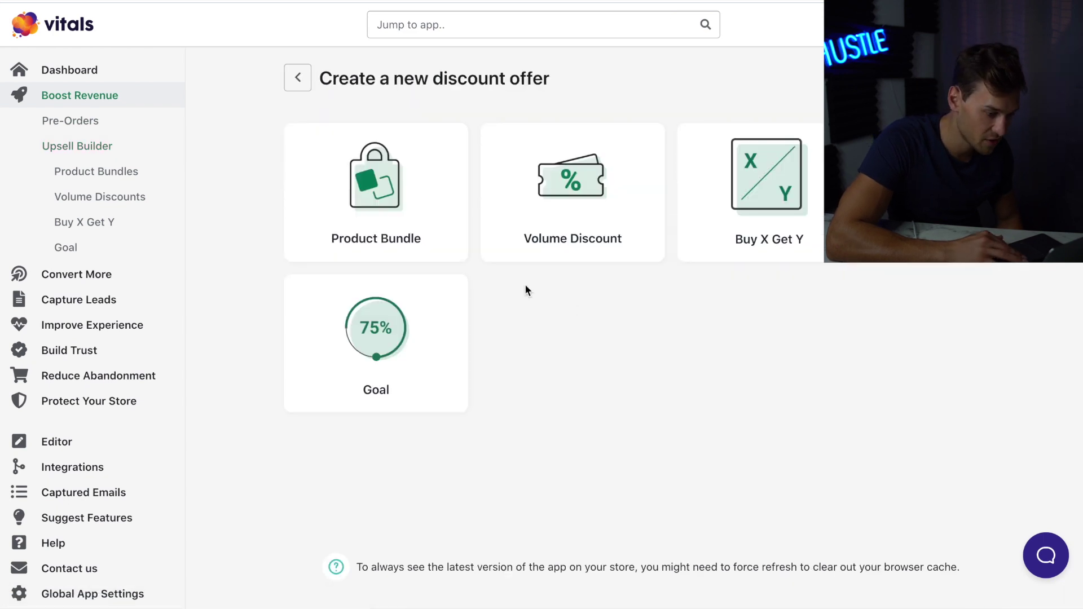
left_click(596, 169)
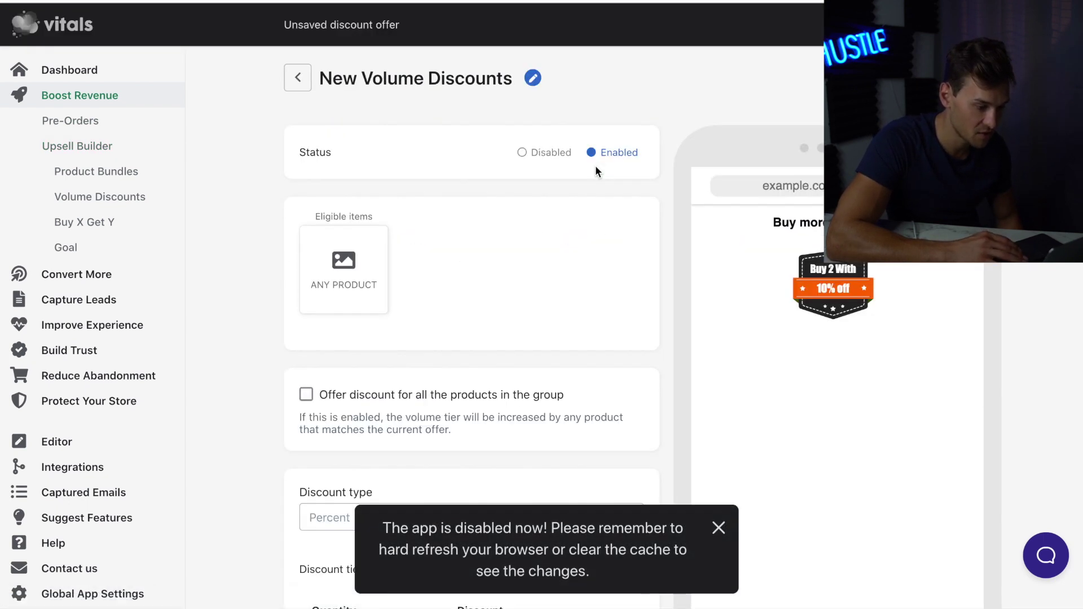
scroll(341, 216, "down", 1)
left_click(340, 213)
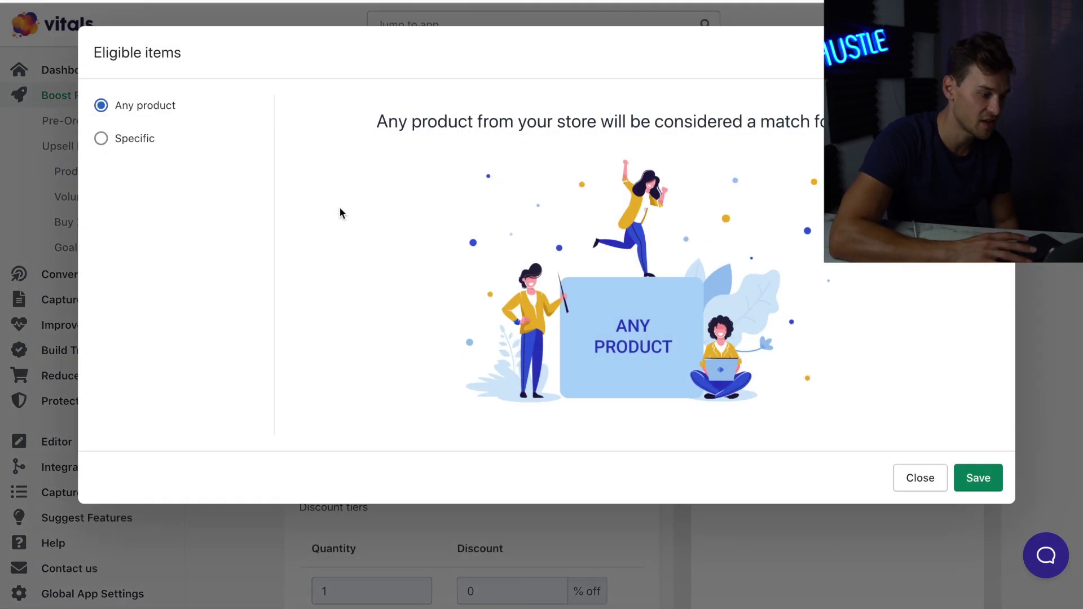
left_click(122, 148)
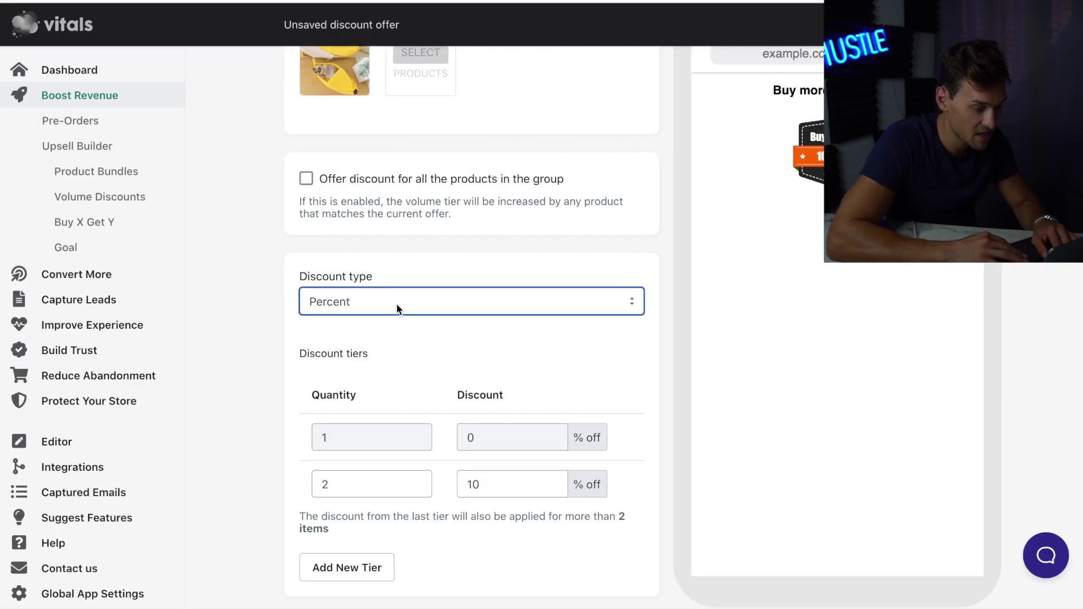
Keep percentage discounts and set the tiers to 5% off two items and 10% off three
left_click(396, 302)
left_click(432, 238)
scroll(433, 239, "down", 1)
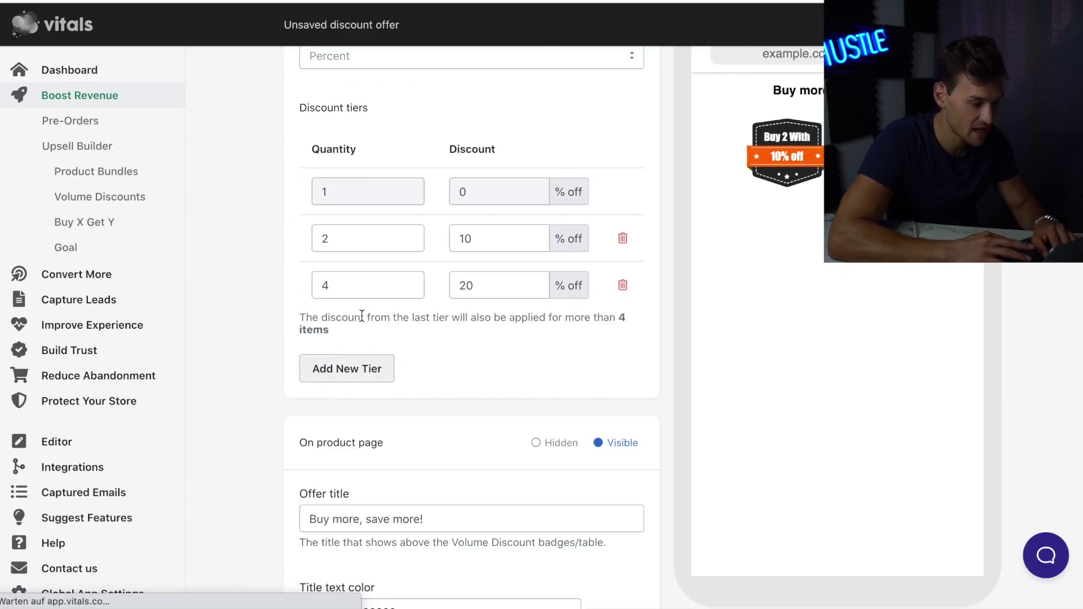
double_click(325, 285)
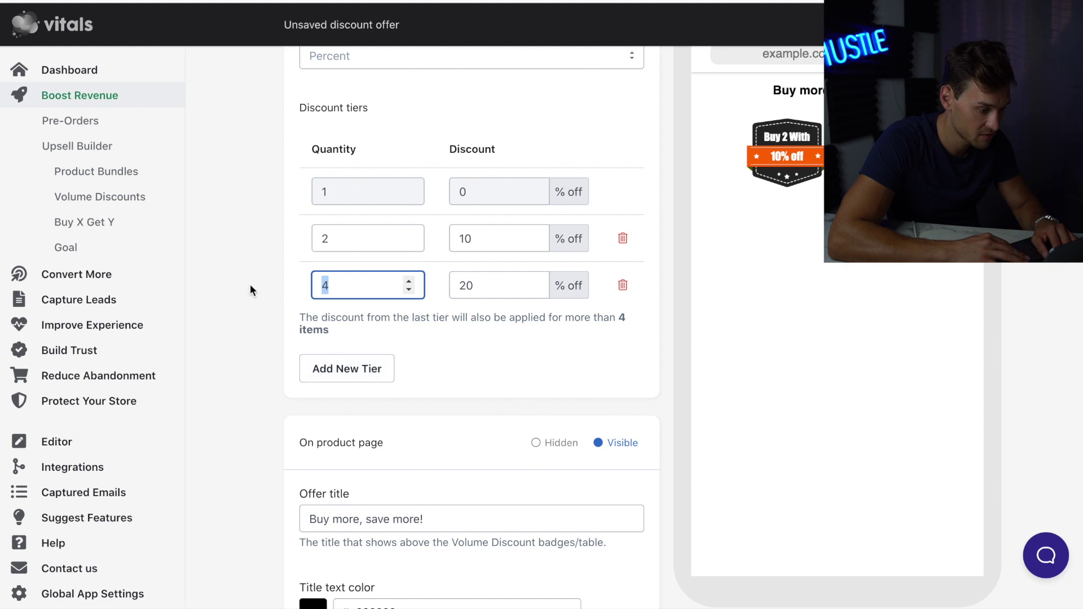
double_click(475, 235)
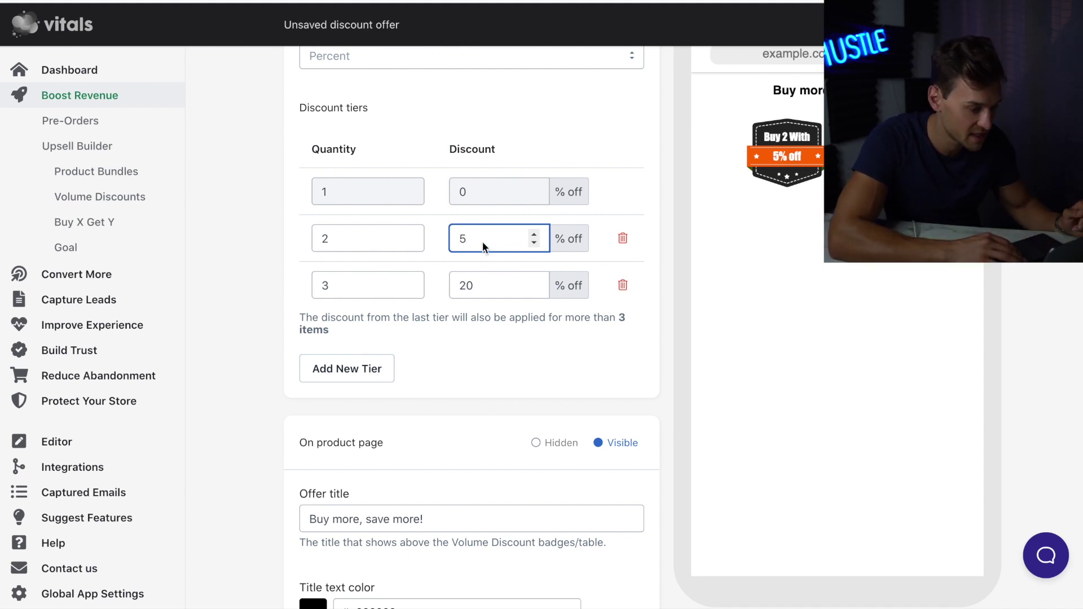
double_click(485, 285)
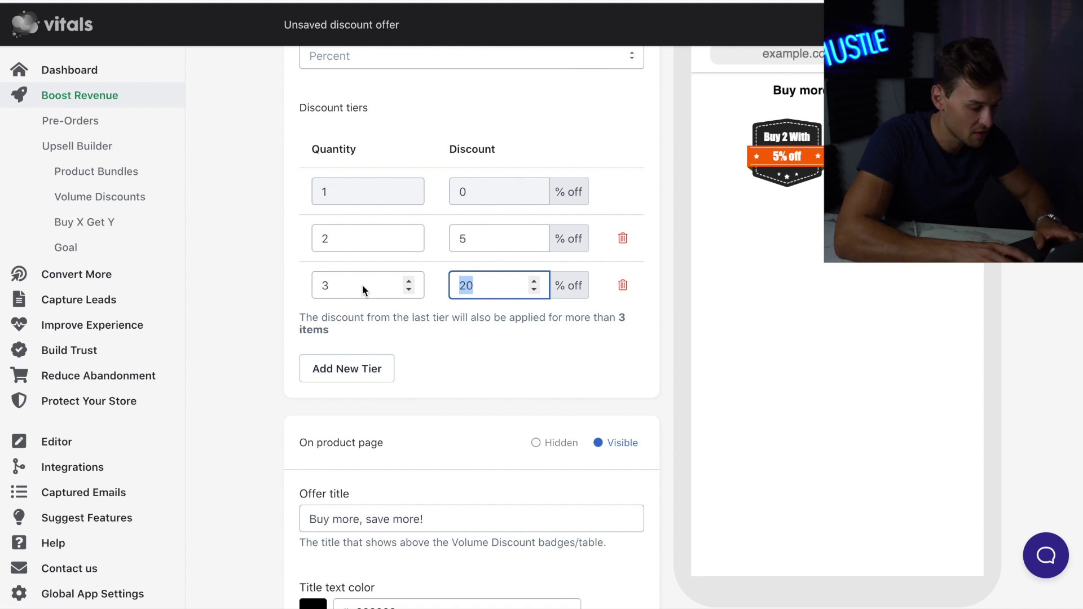
type("10")
left_click(506, 343)
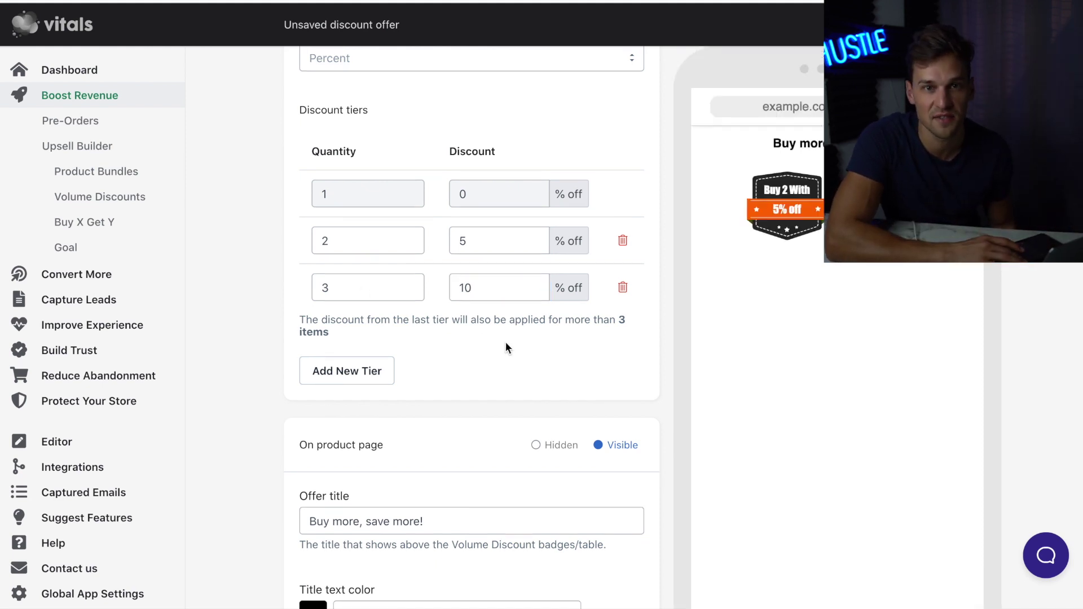
Display the volume discount as plain-text boxes instead of badges
scroll(507, 346, "down", 2)
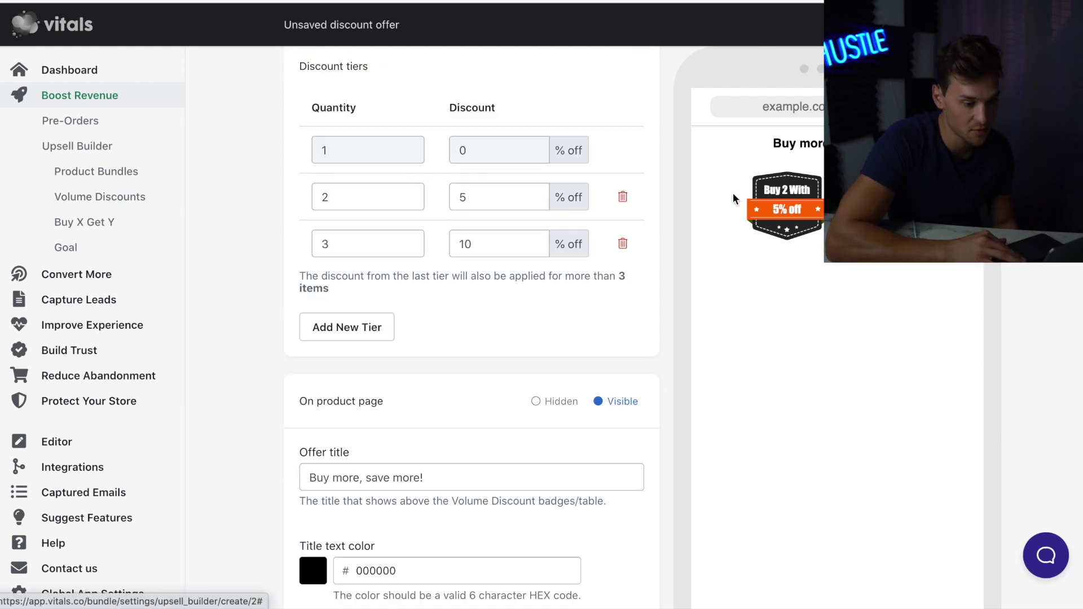
scroll(560, 380, "down", 15)
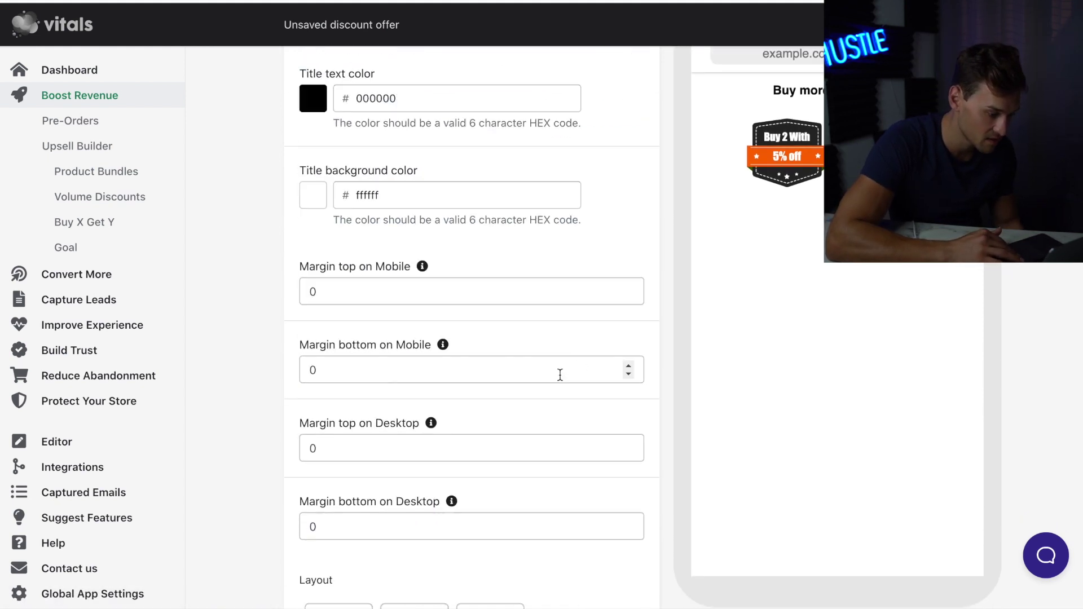
scroll(561, 394, "up", 2)
left_click(609, 491)
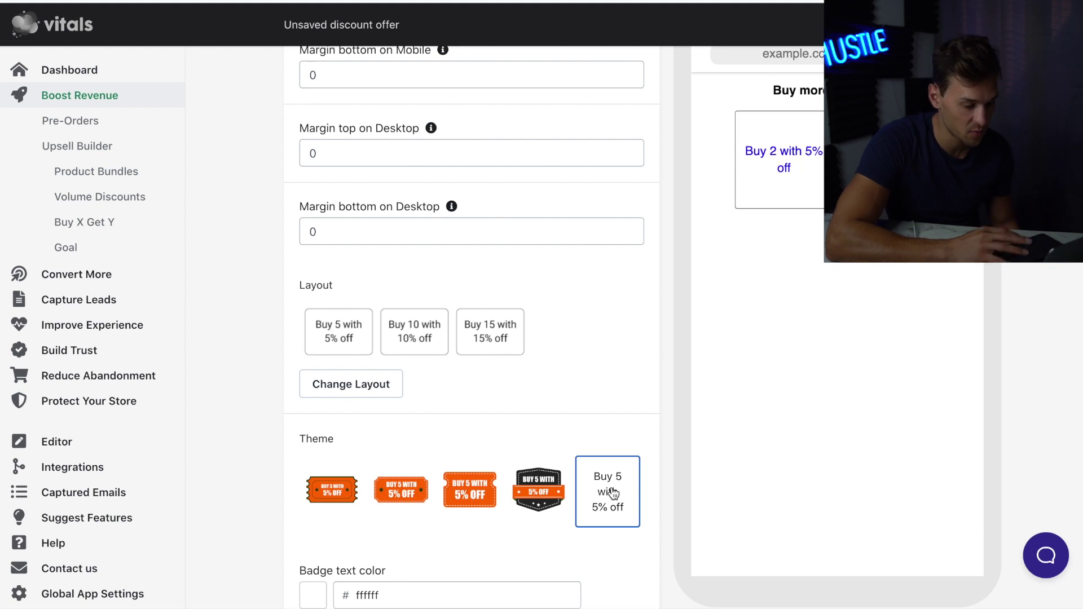
scroll(611, 353, "down", 3)
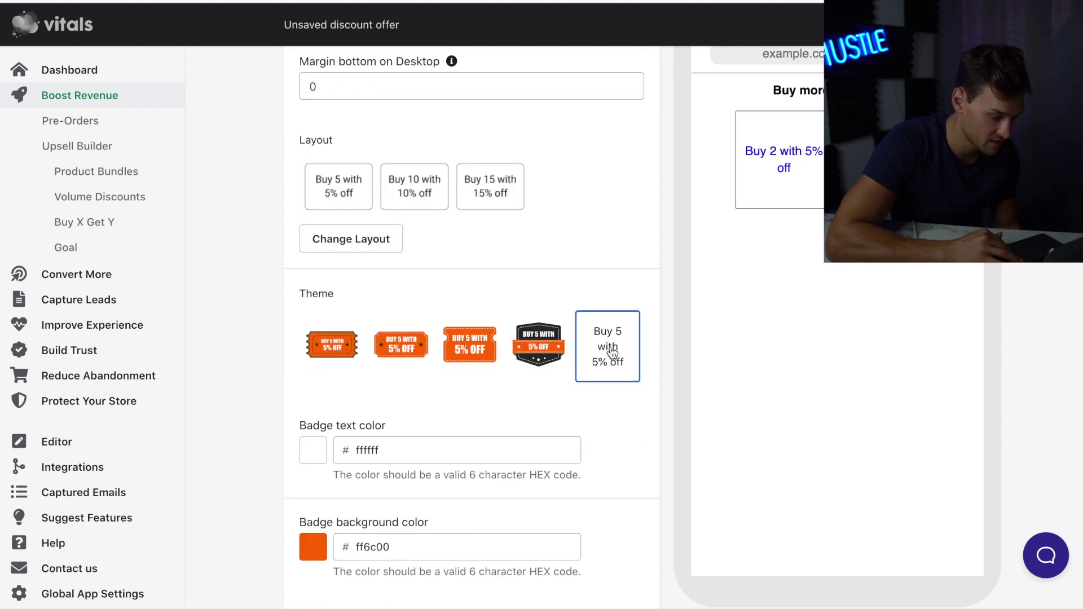
scroll(612, 353, "up", 12)
scroll(472, 327, "up", 10)
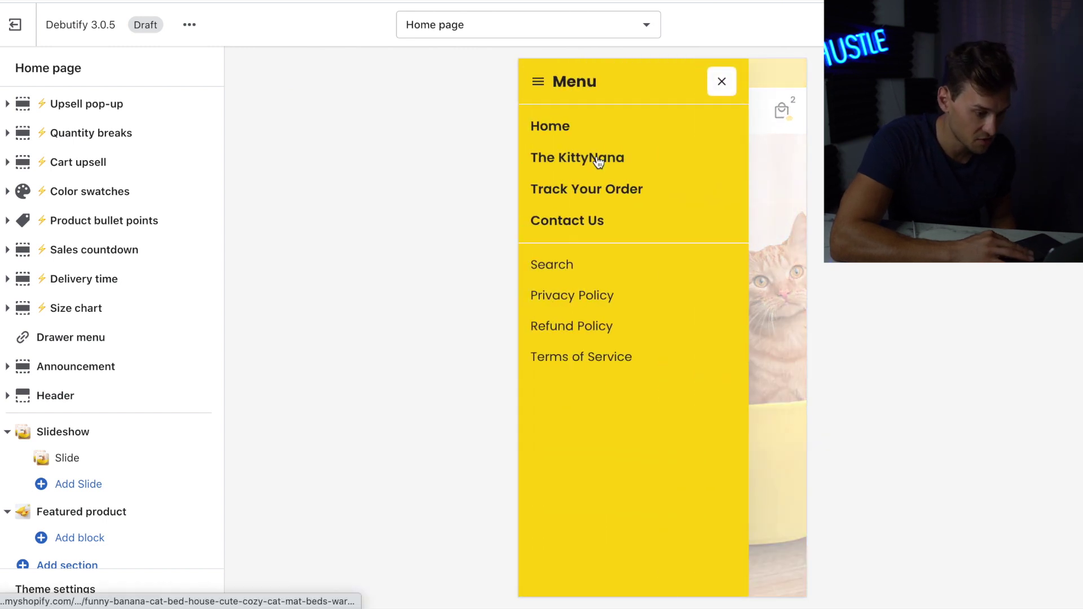
Preview The KittyNana product page with its discount boxes, then switch the preview to desktop
left_click(597, 160)
scroll(719, 222, "down", 4)
scroll(719, 222, "down", 15)
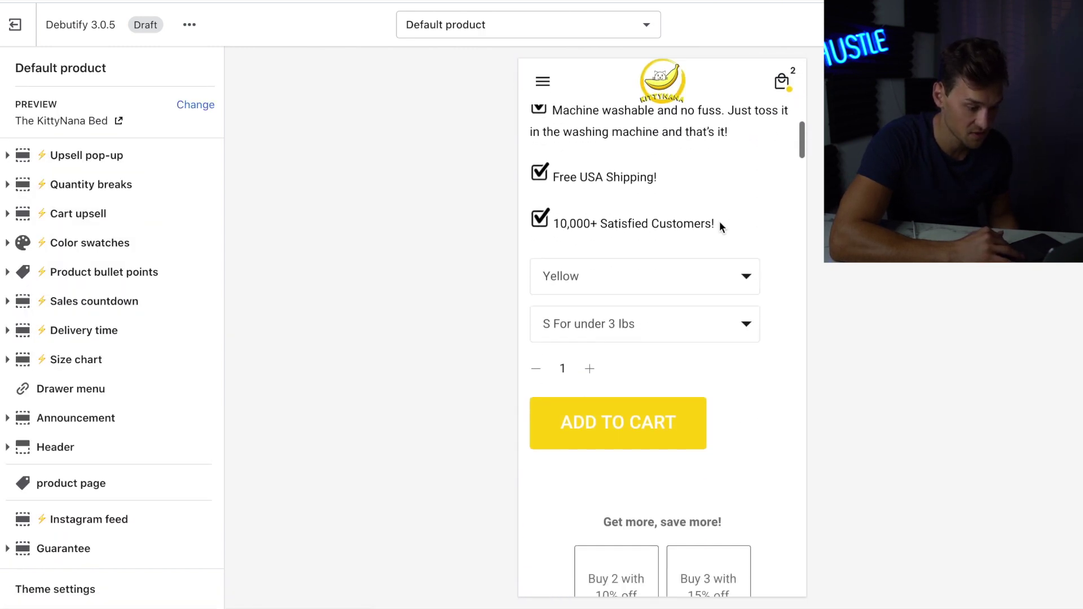
scroll(719, 227, "down", 12)
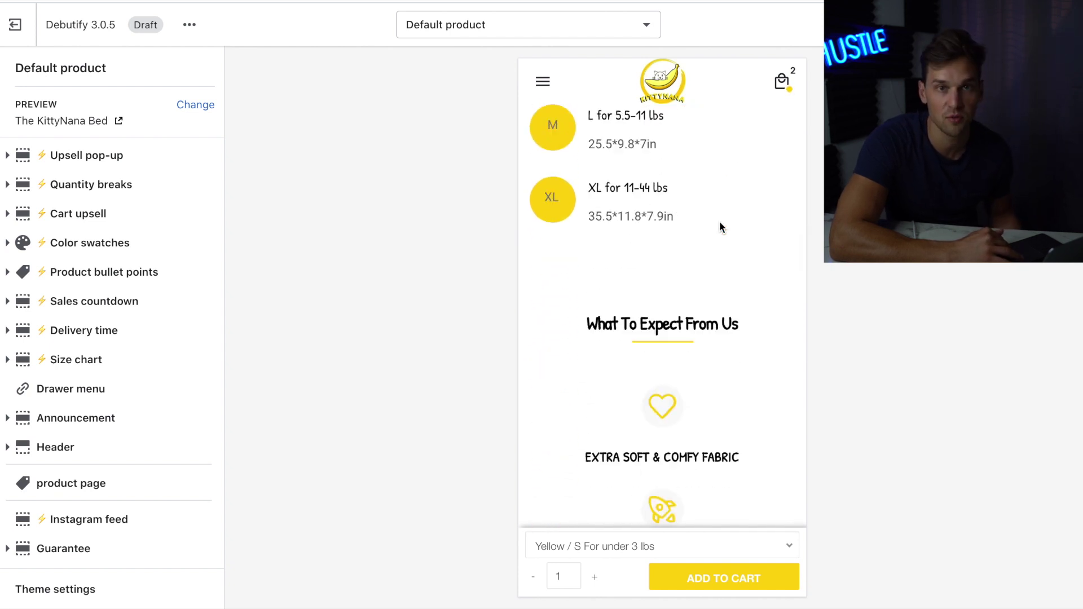
scroll(720, 226, "down", 15)
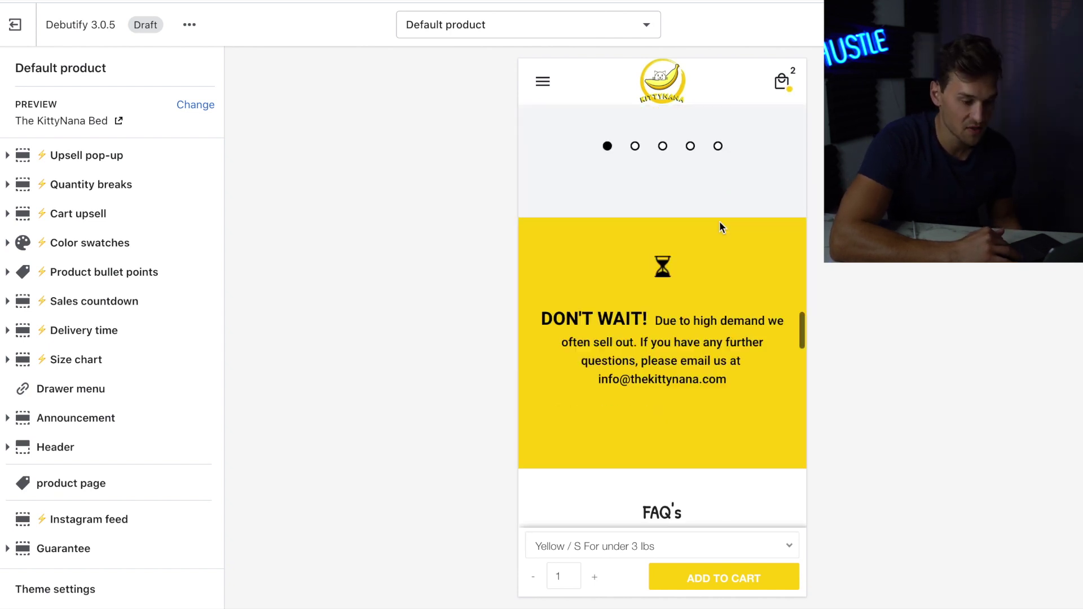
scroll(719, 226, "up", 10)
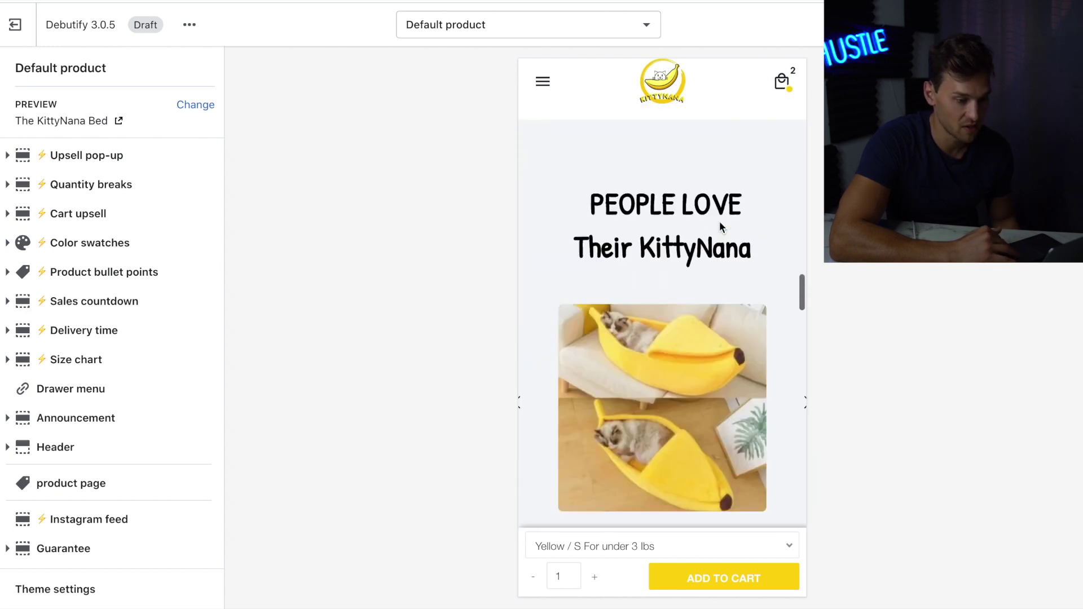
left_click(981, 25)
scroll(655, 285, "up", 10)
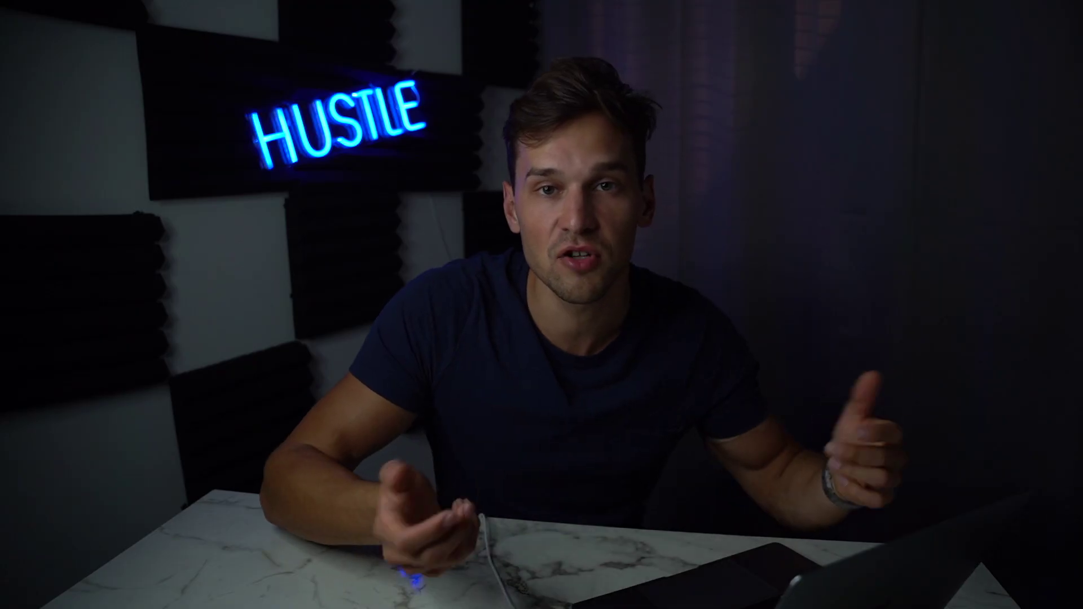